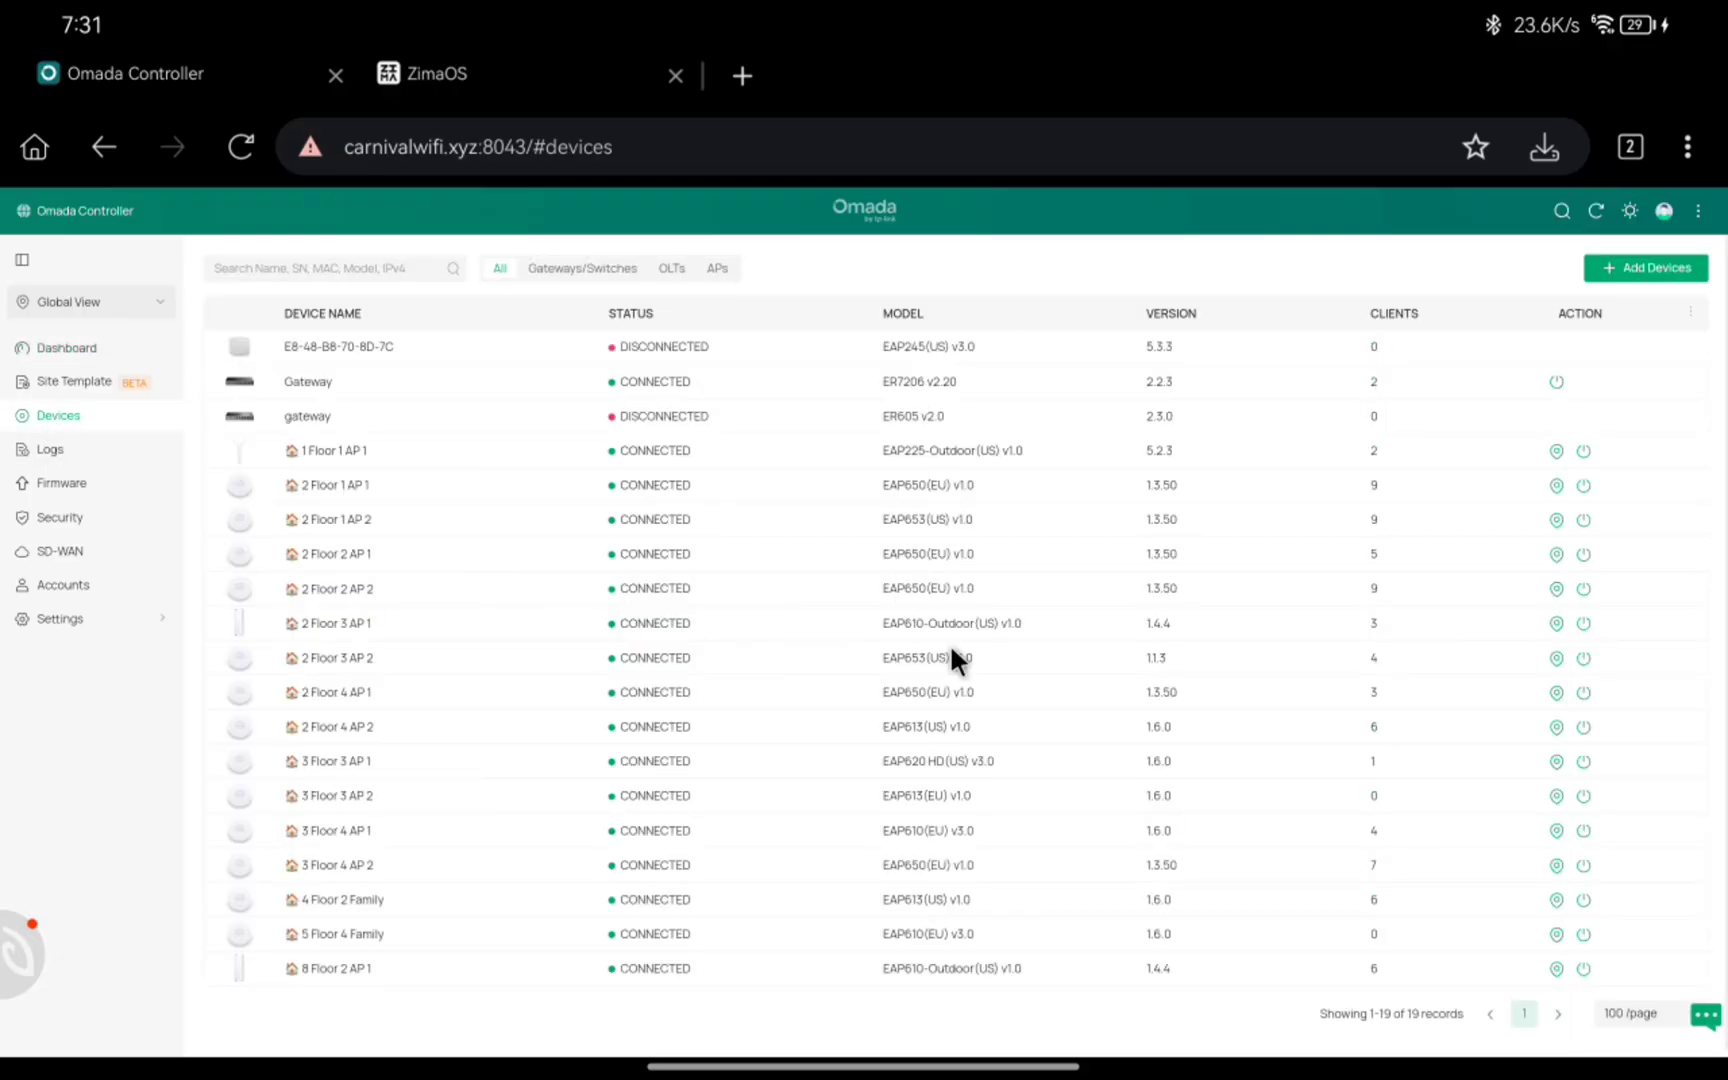
Step: Open the Carnival site from the global dashboard's site list
{"action": "scroll", "coordinate": [1352, 848], "scroll_direction": "down", "scroll_amount": 1}
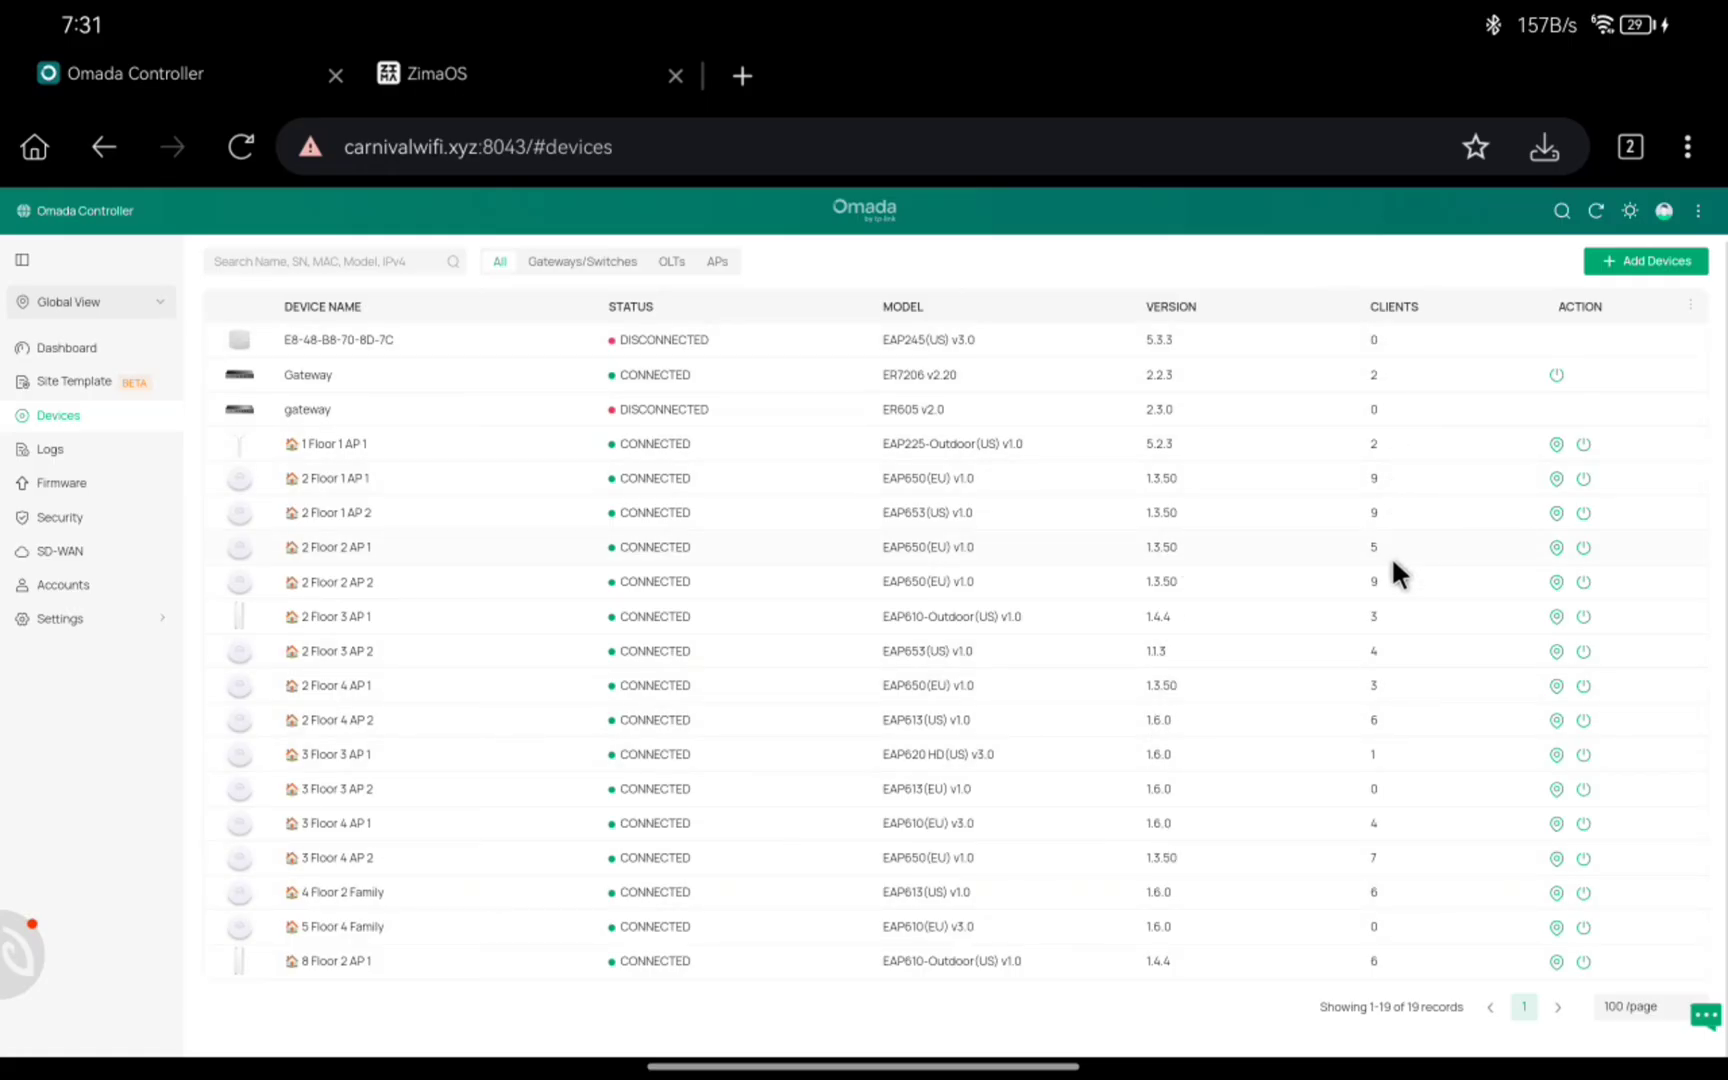
{"action": "left_click", "coordinate": [53, 347]}
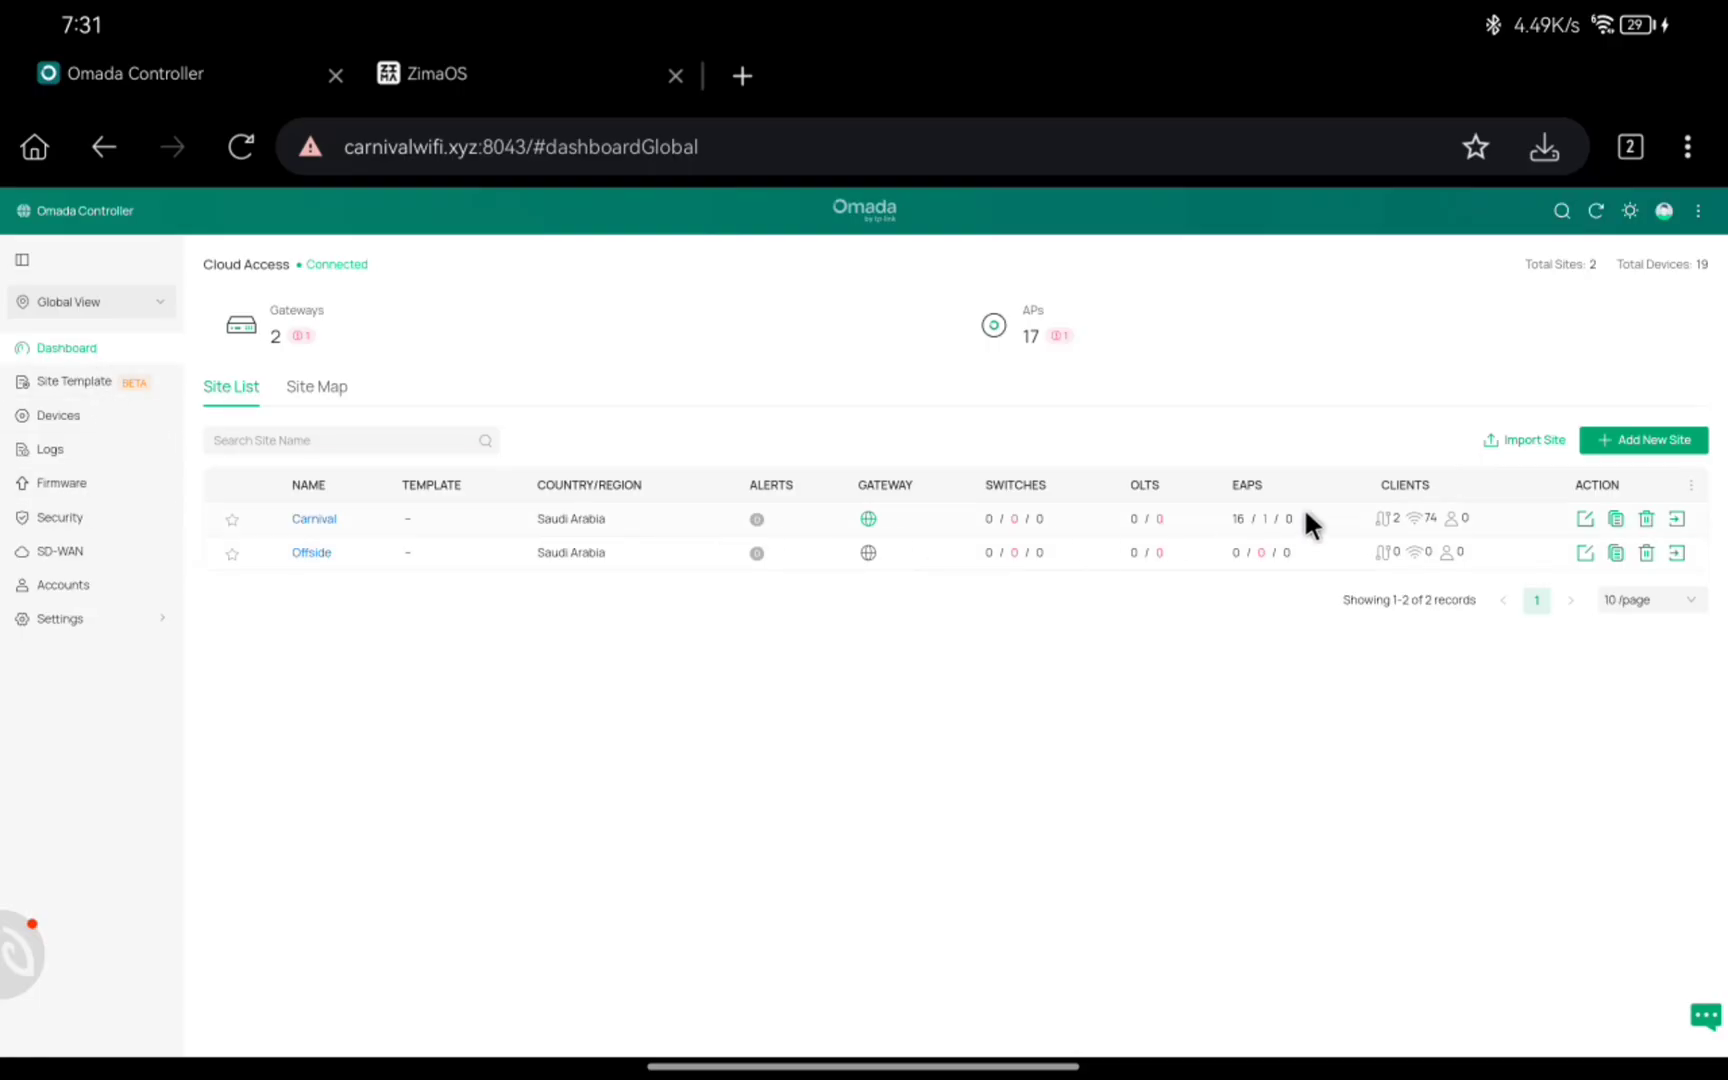
{"action": "left_click", "coordinate": [1677, 518]}
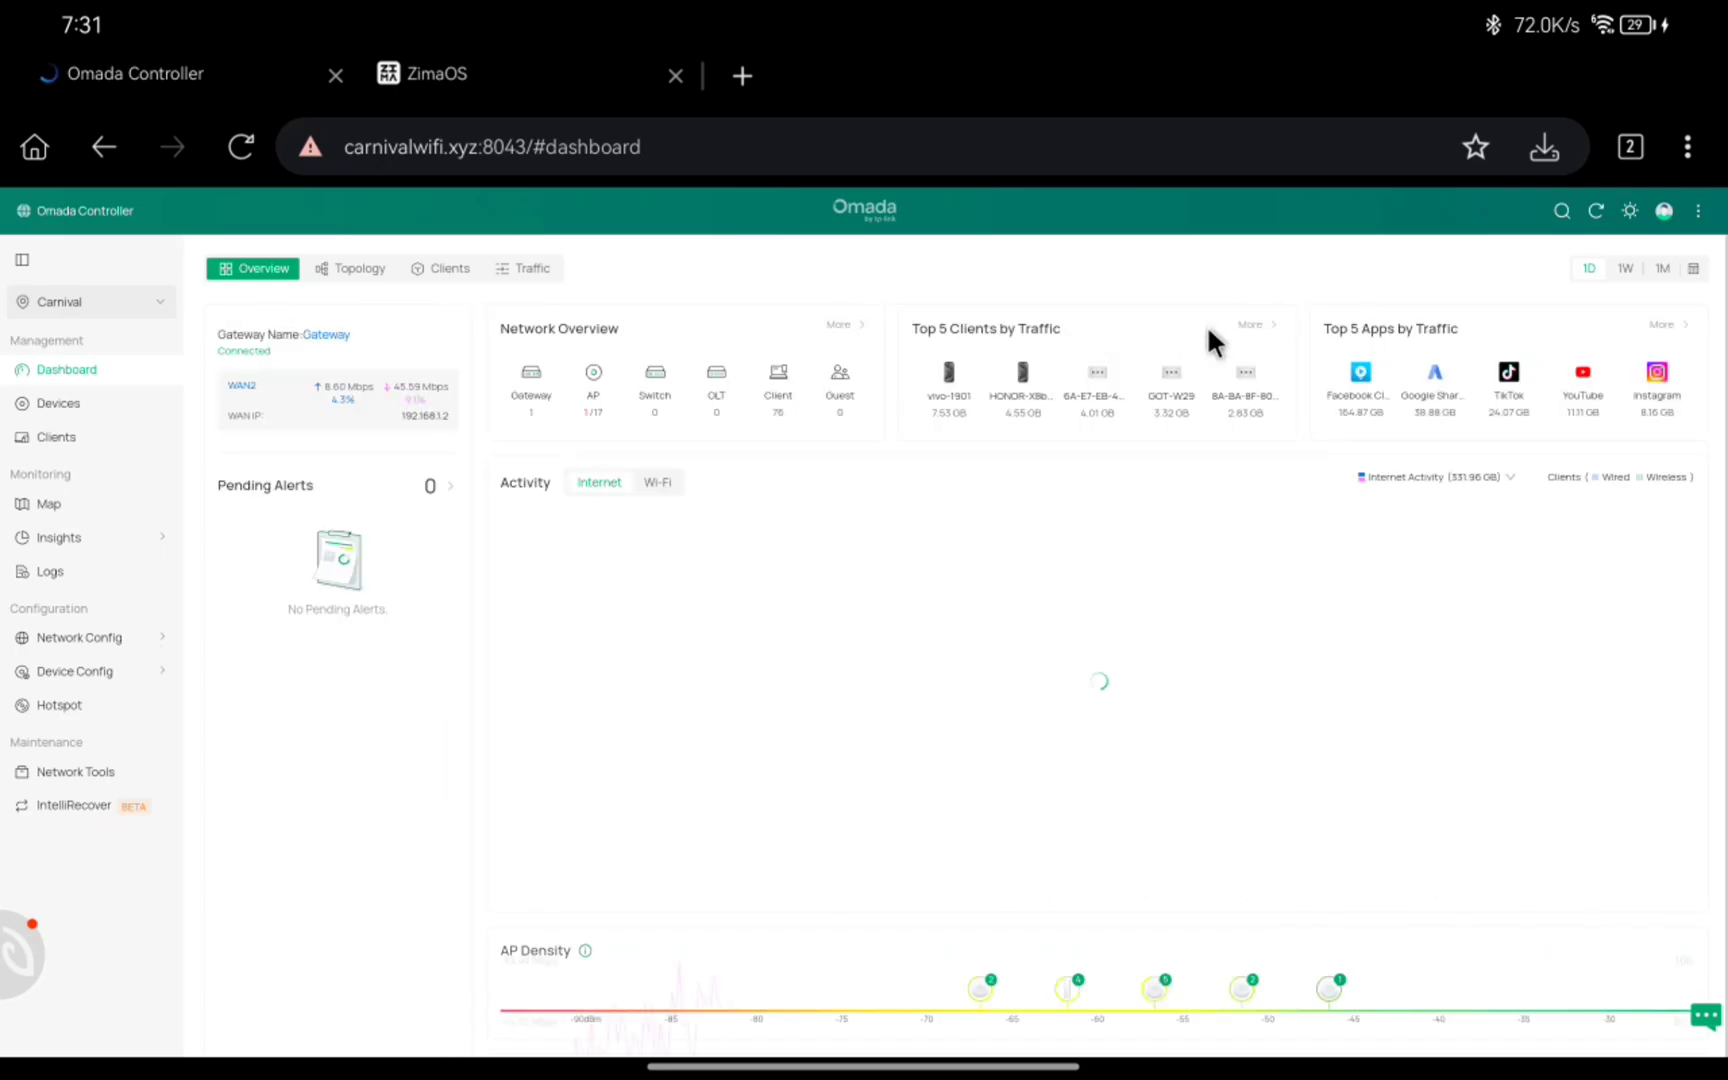
Step: Examine the Carnival gateway's WAN rates and the Network Overview details for access points, switches and clients
{"action": "mouse_move", "coordinate": [1201, 390]}
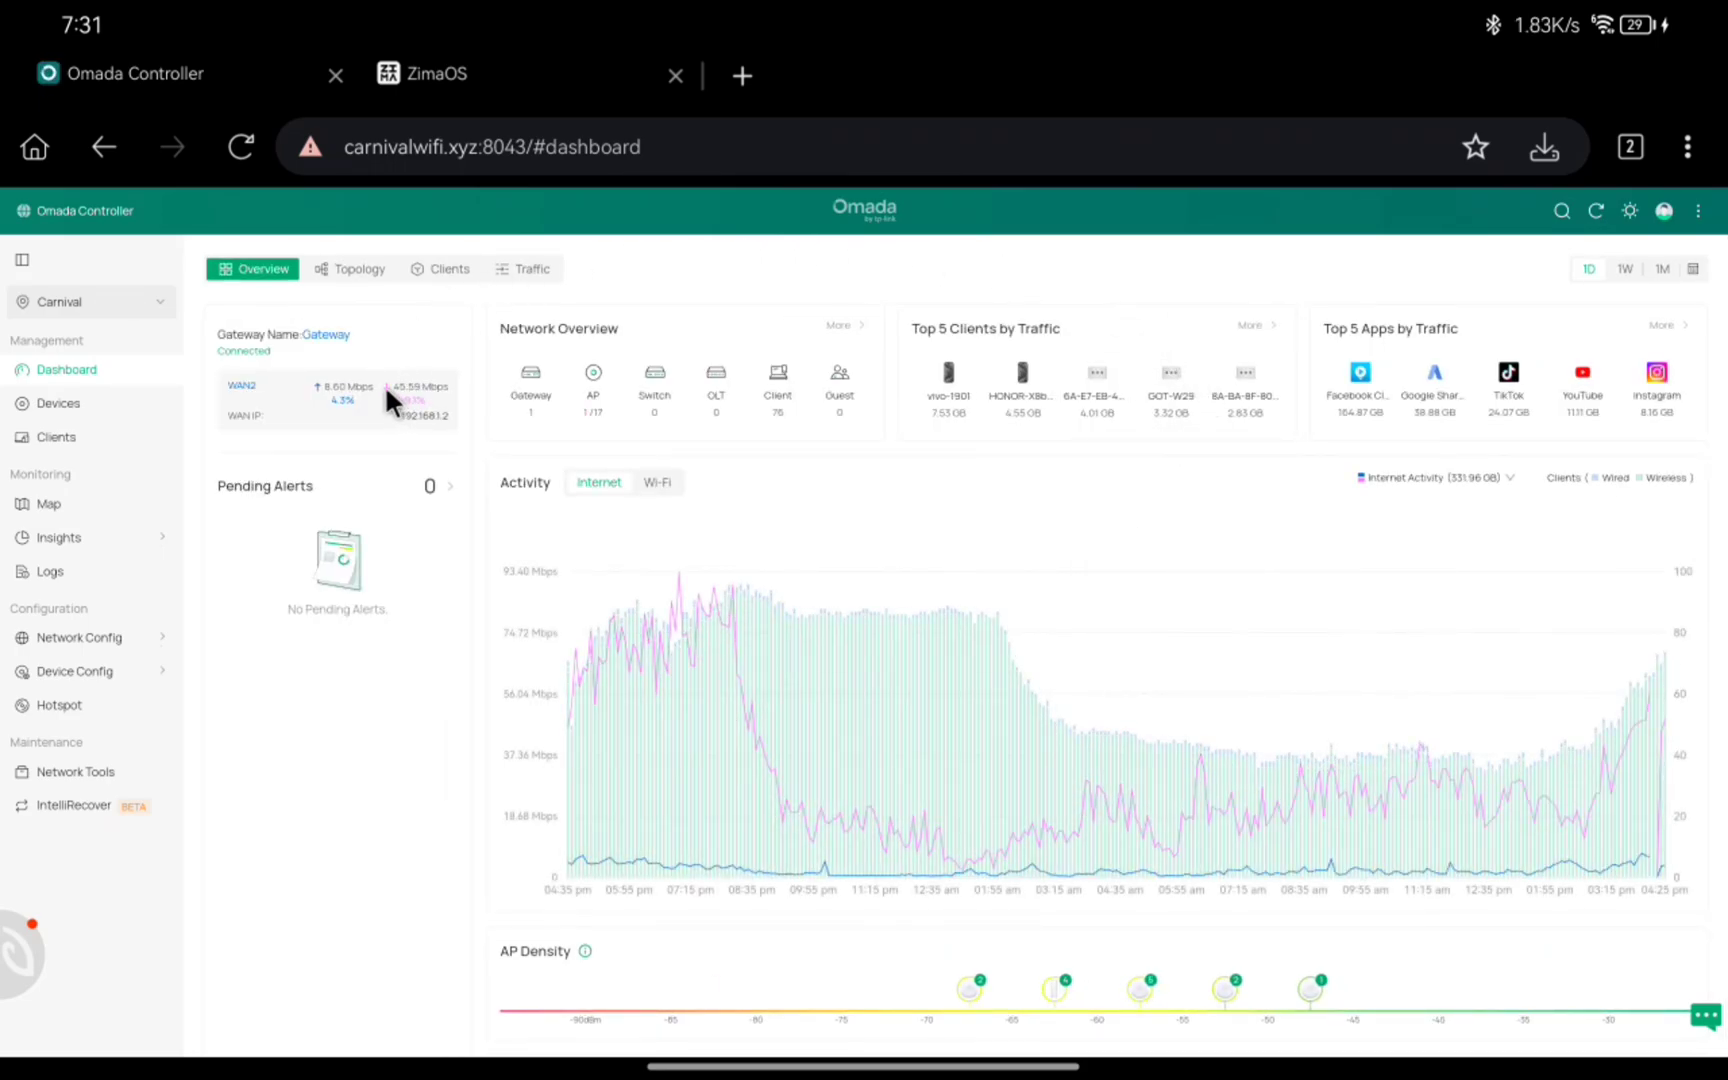
{"action": "left_click_drag", "start_coordinate": [419, 390], "coordinate": [452, 414]}
{"action": "mouse_move", "coordinate": [555, 386]}
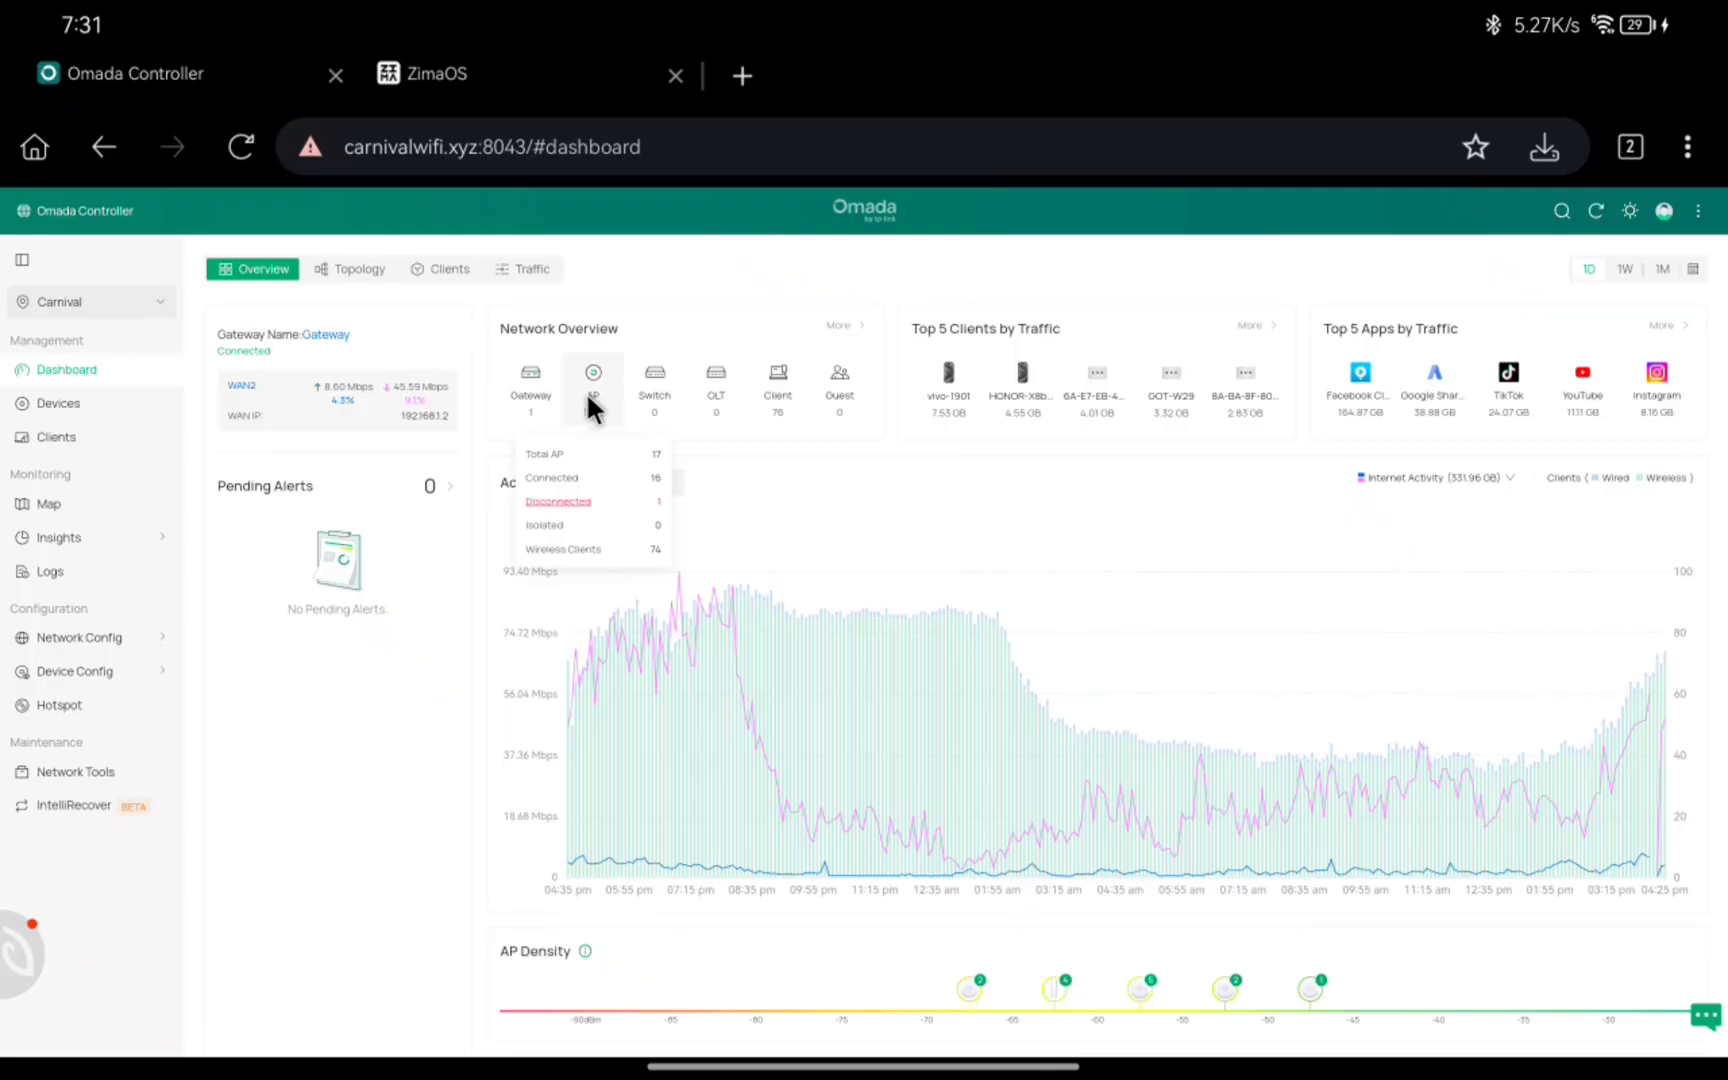
{"action": "mouse_move", "coordinate": [637, 390]}
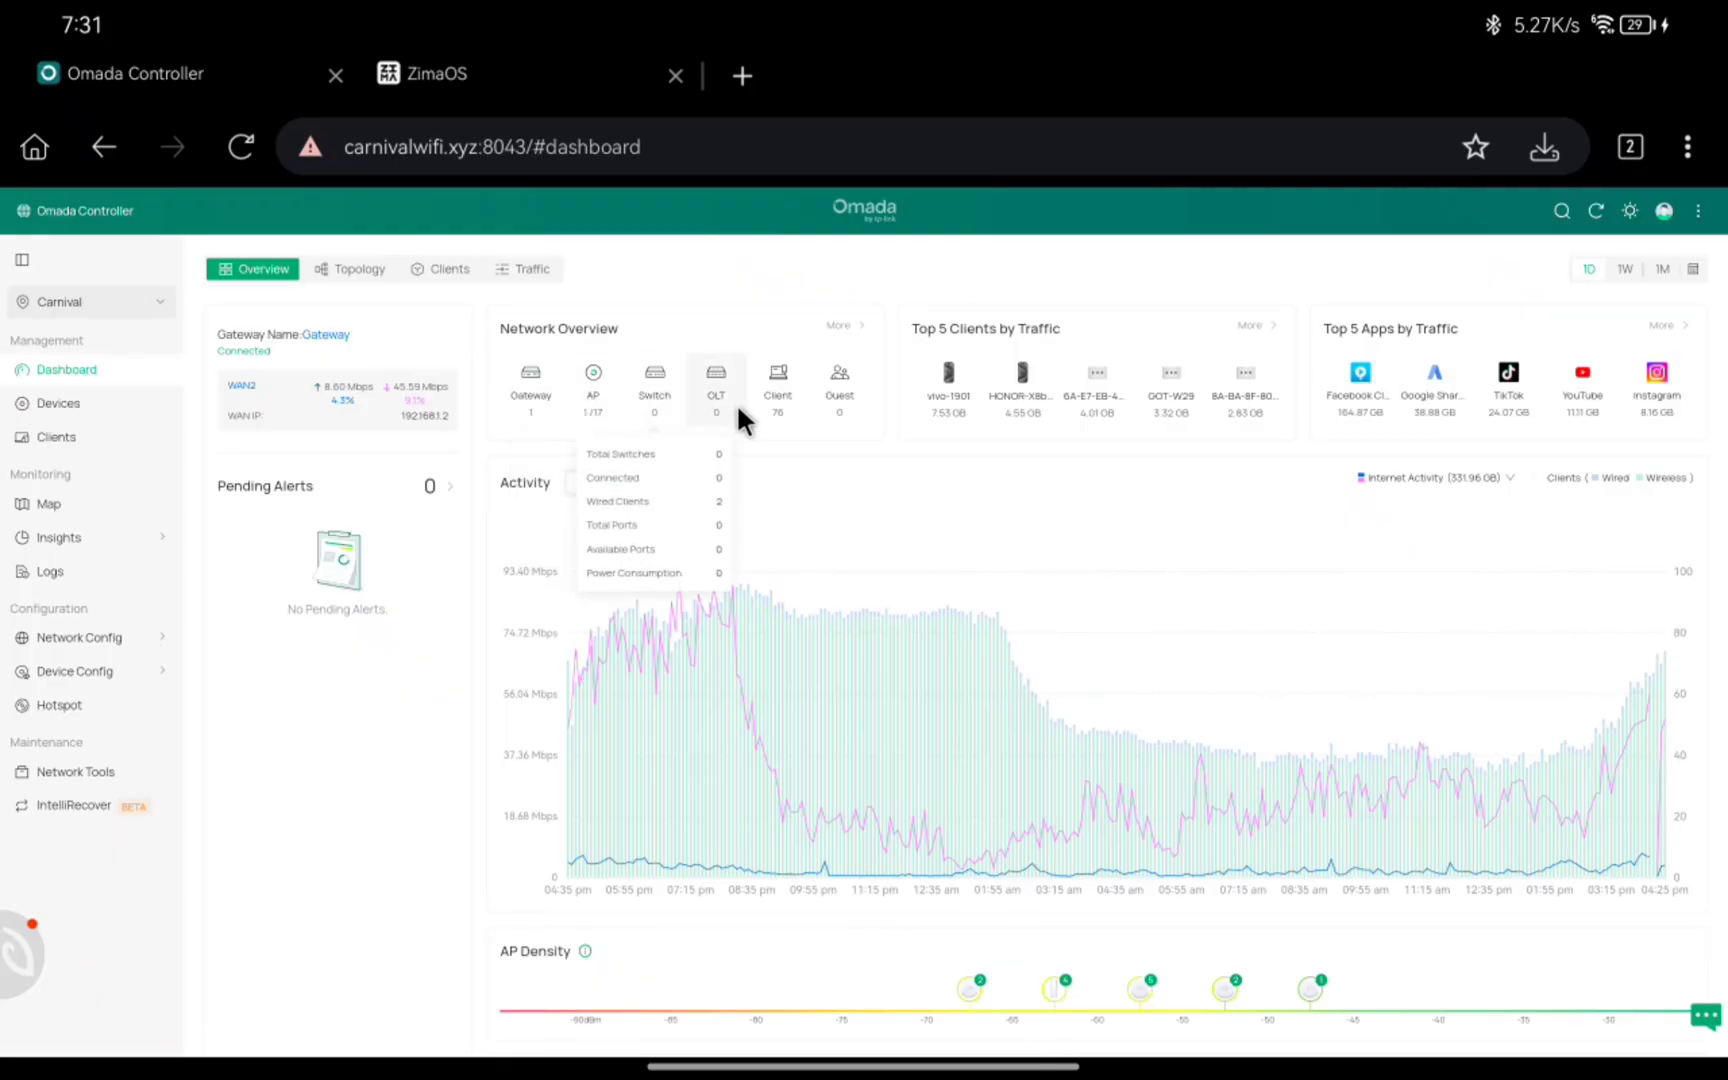
{"action": "mouse_move", "coordinate": [788, 406]}
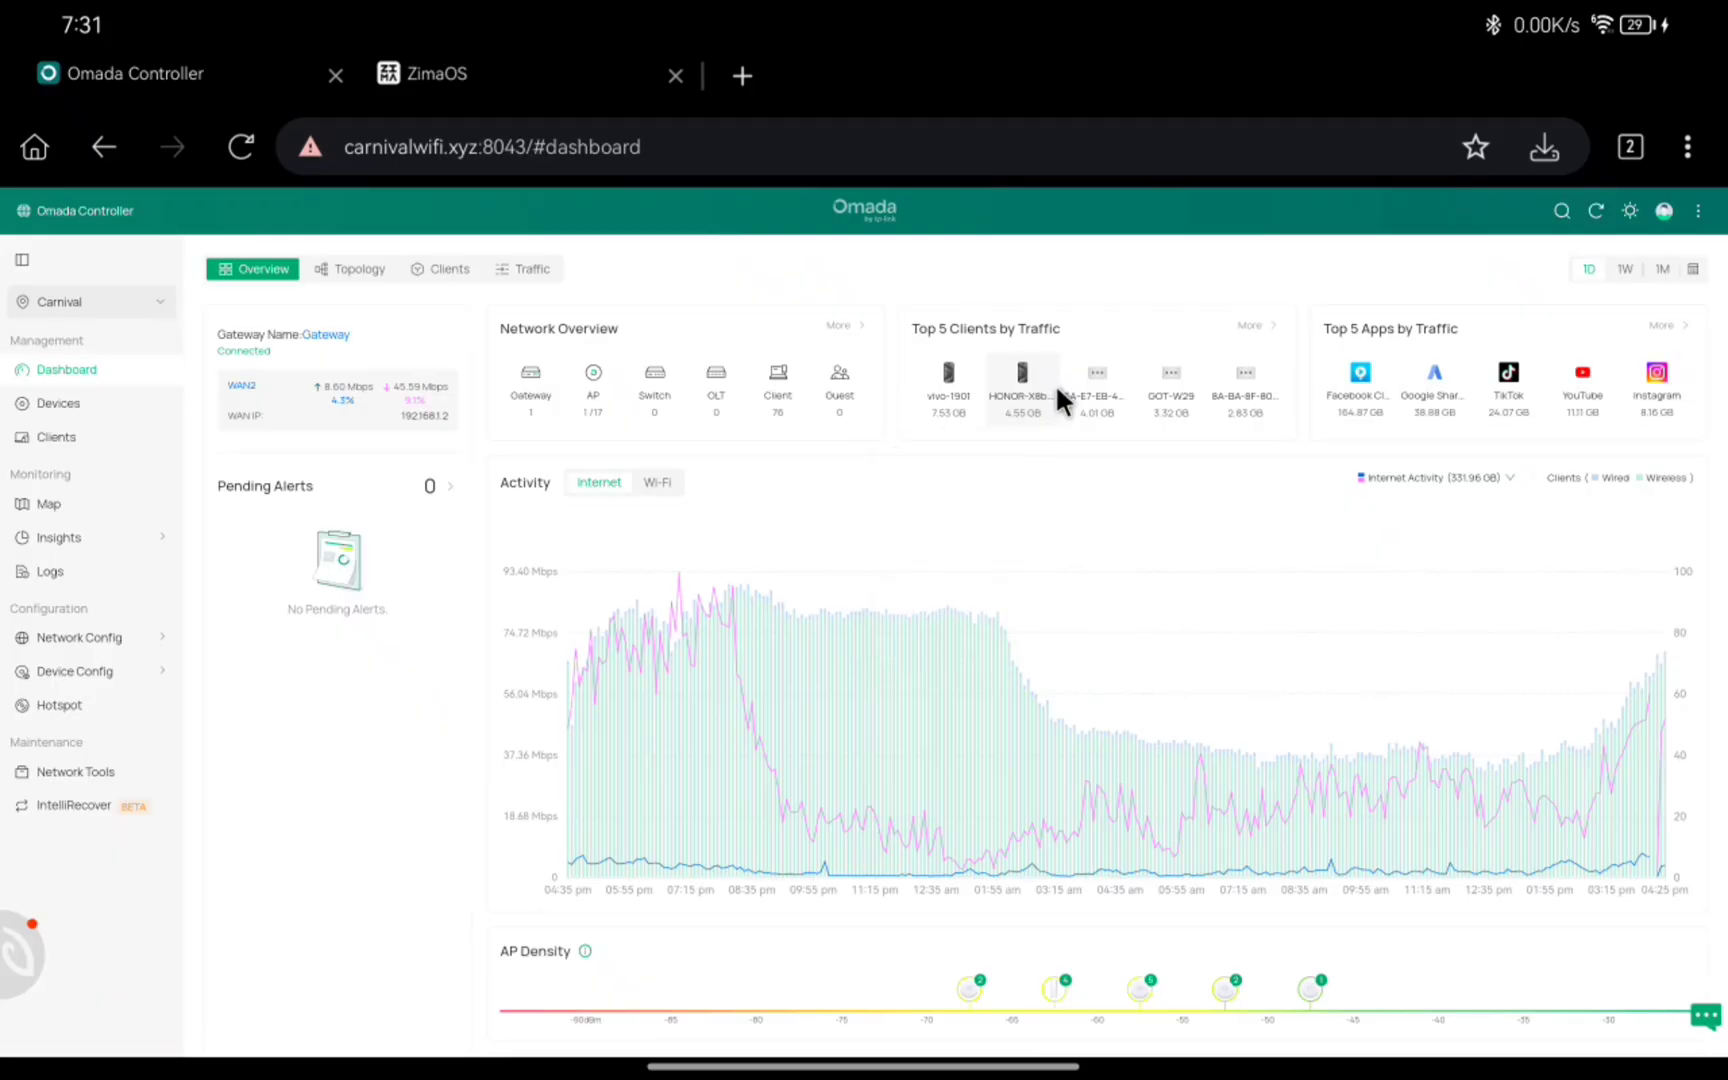
Step: Inspect the top clients and top apps by traffic, including GOT-W29 and Google Shared Services, and the internet activity chart
{"action": "mouse_move", "coordinate": [1100, 405]}
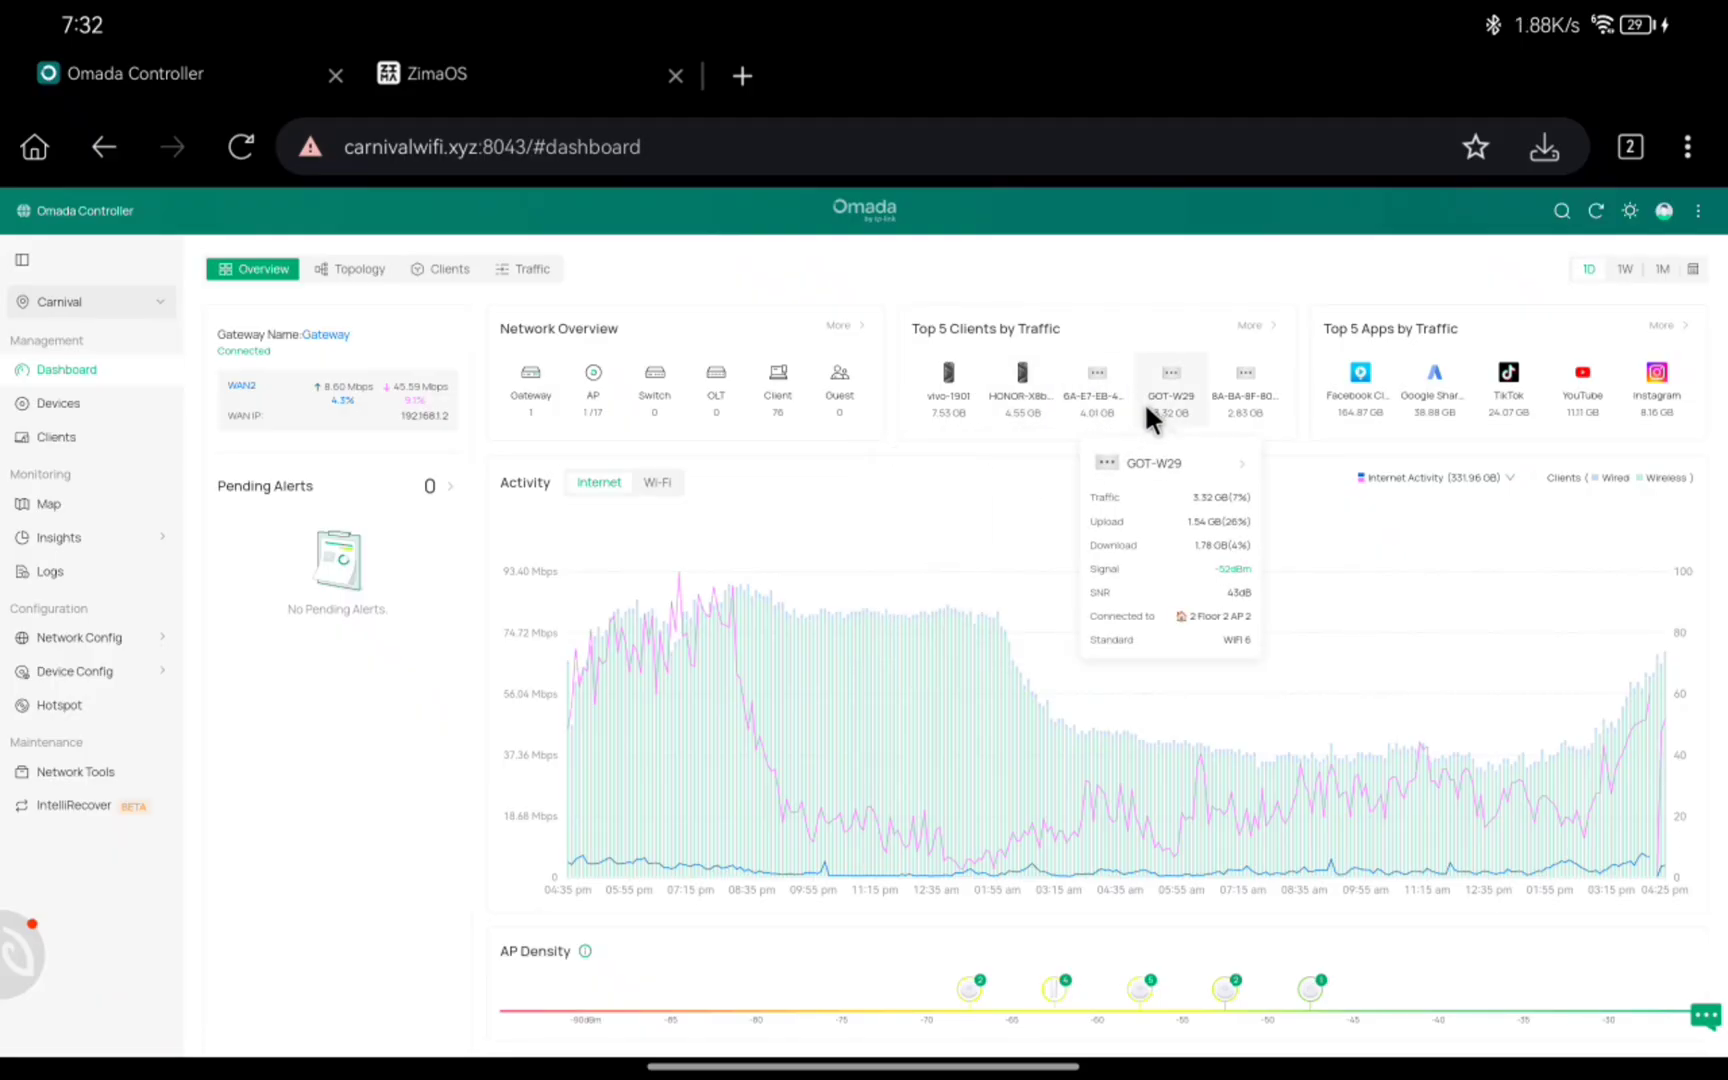
{"action": "mouse_move", "coordinate": [1357, 406]}
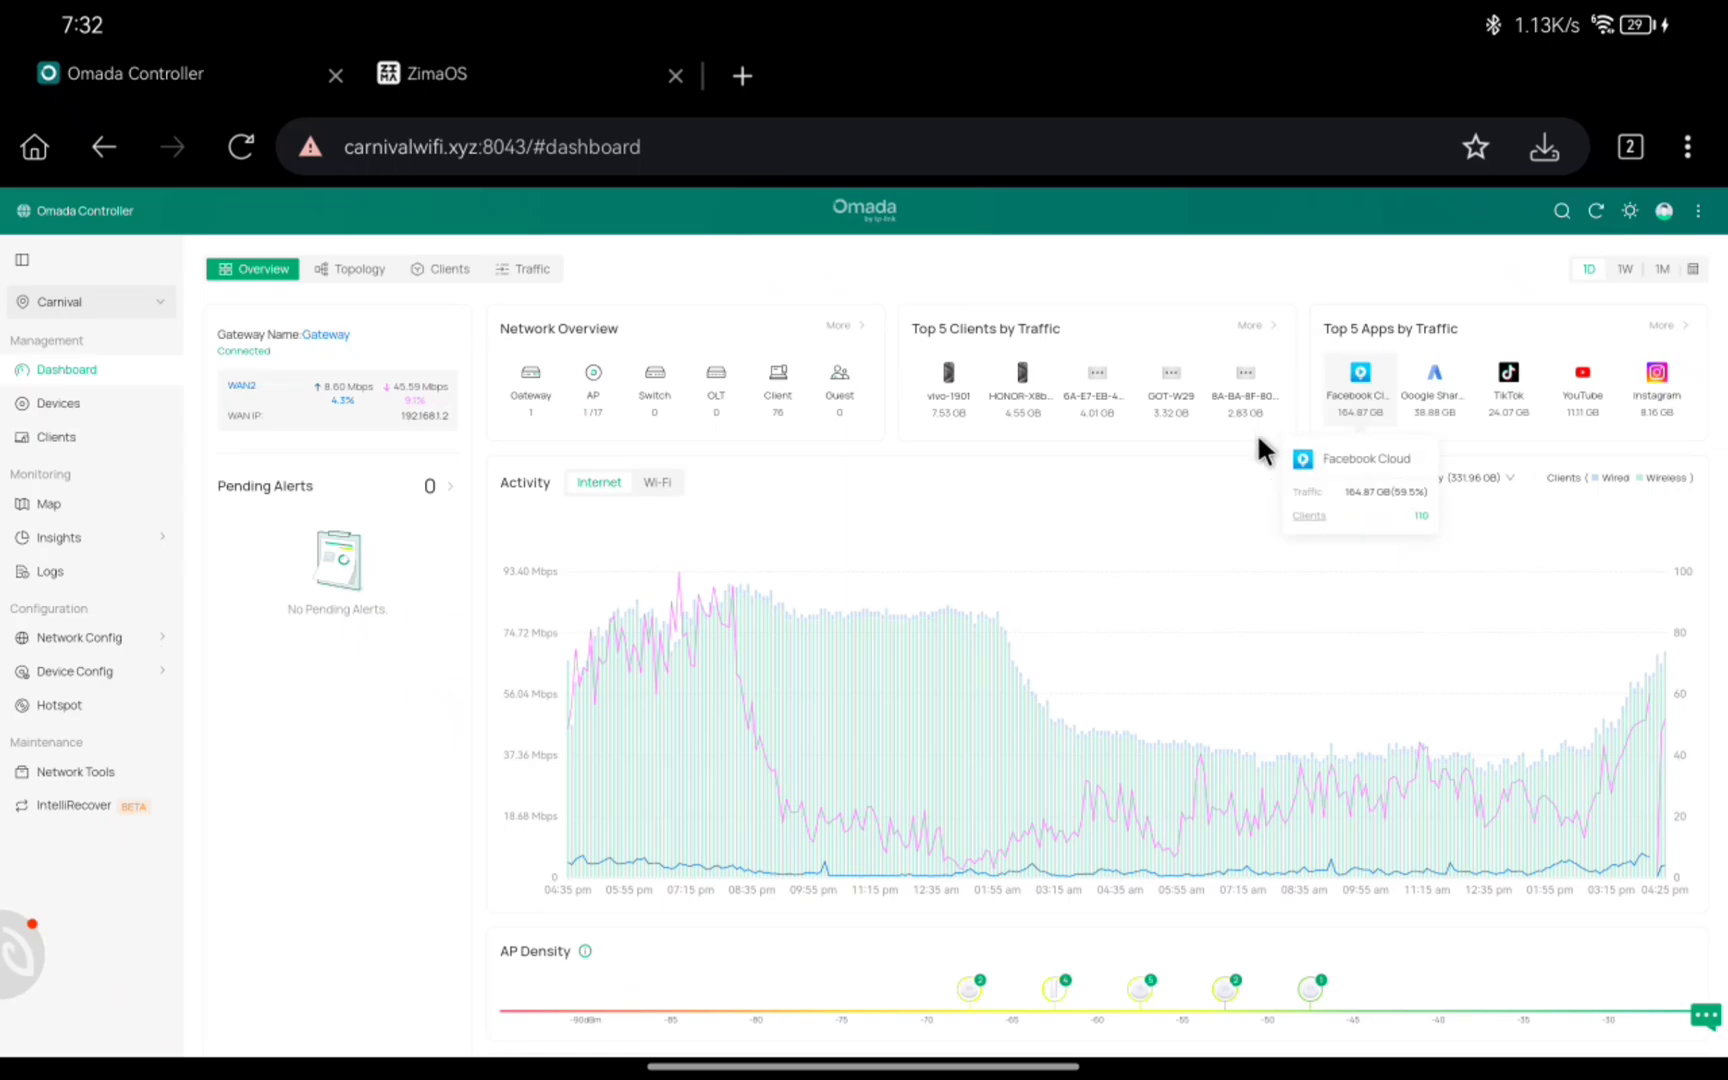
{"action": "mouse_move", "coordinate": [1415, 397]}
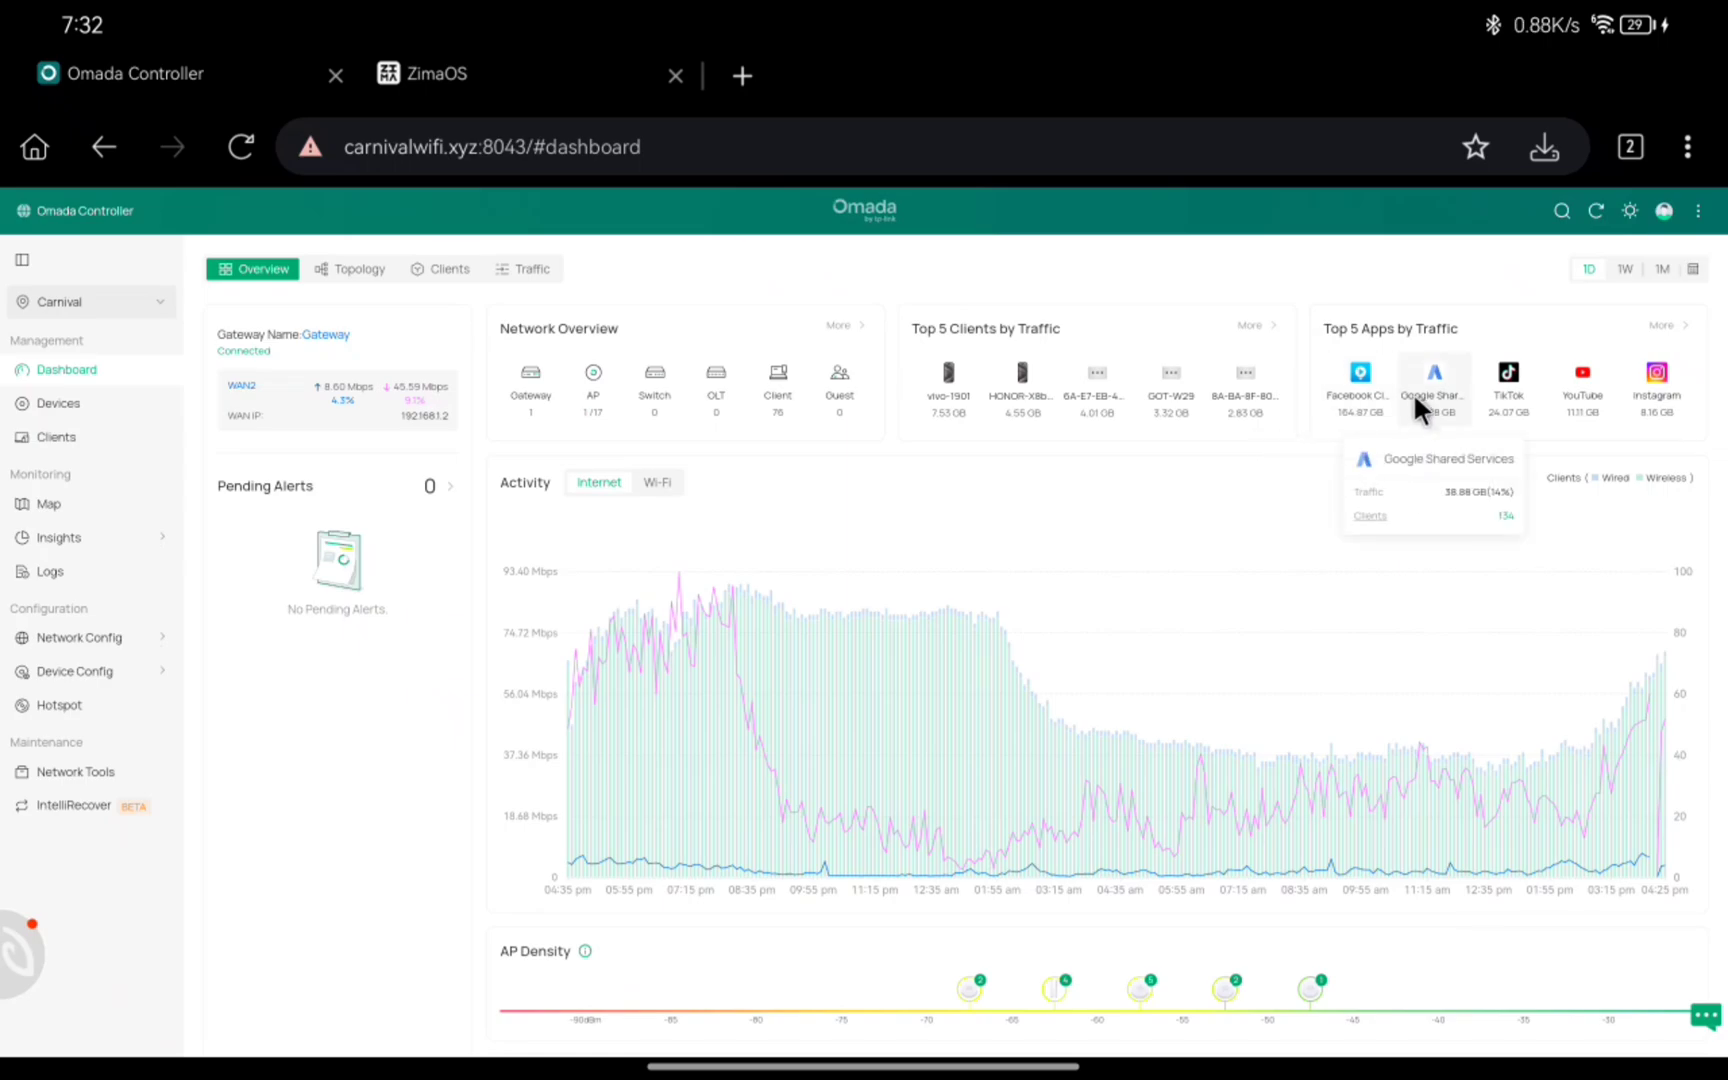
{"action": "mouse_move", "coordinate": [932, 602]}
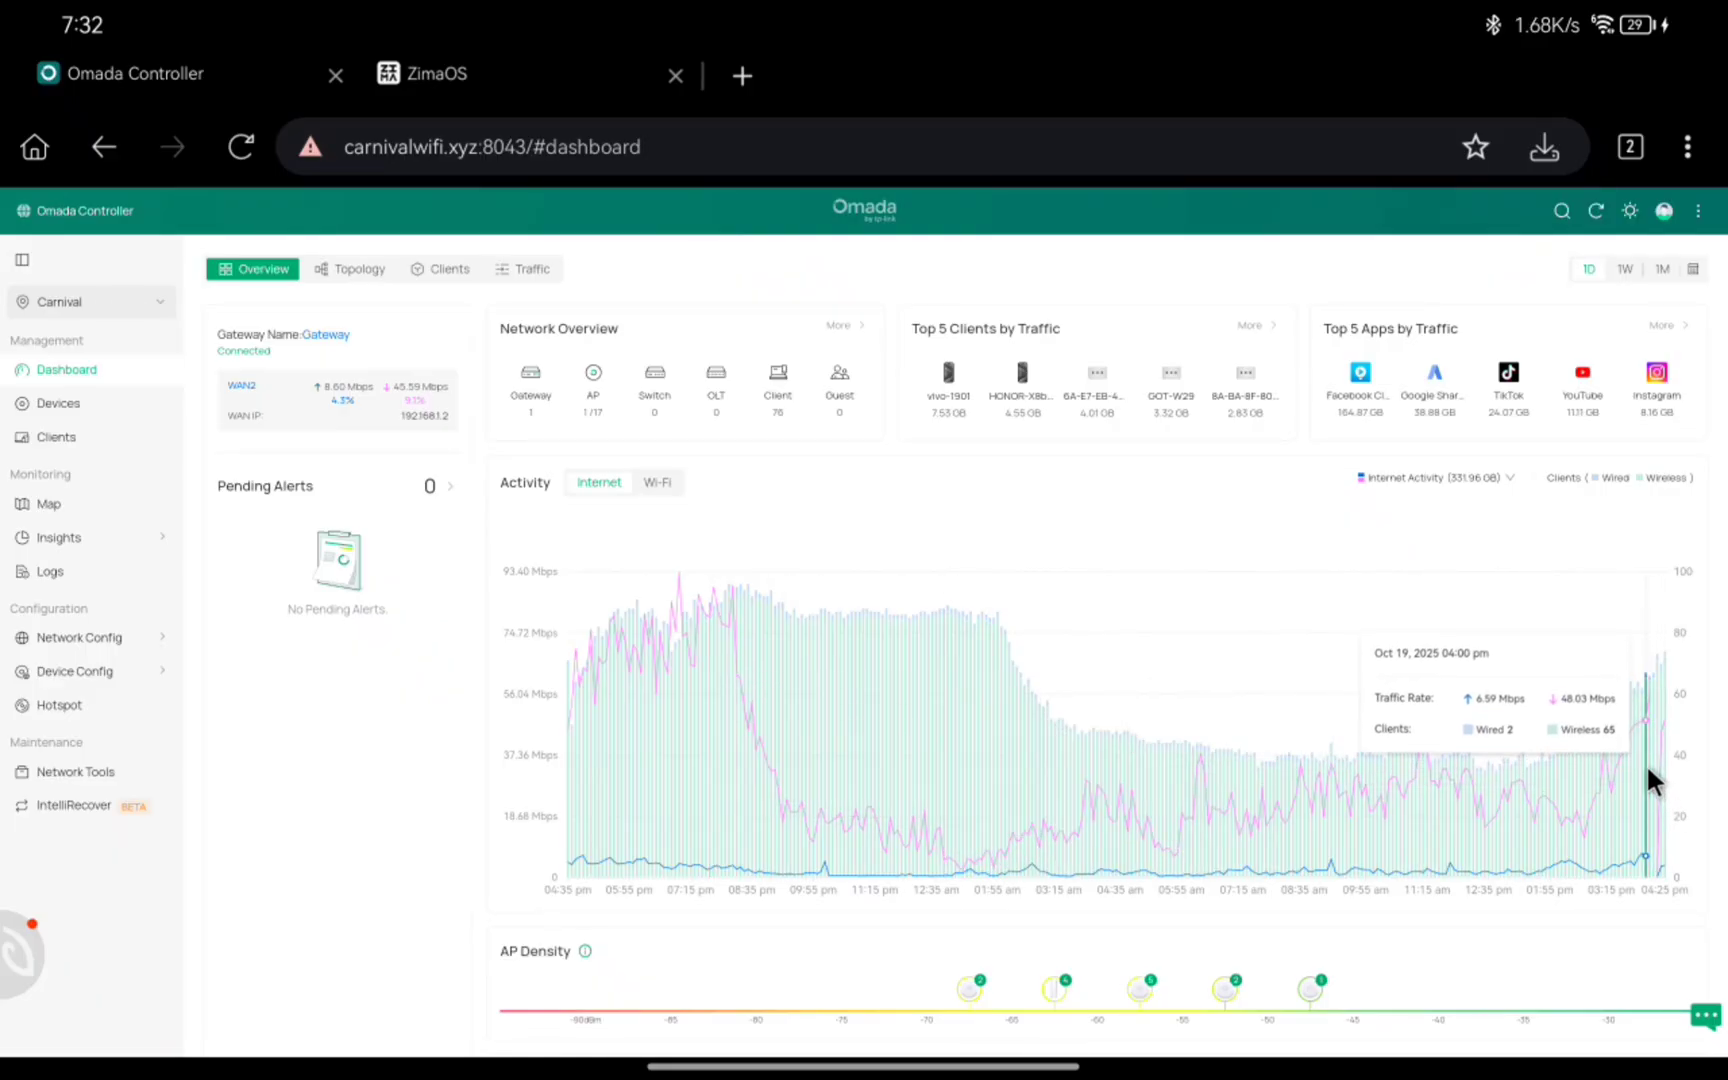
Step: Inspect the traffic, client counts and signal of the access point groups along the AP Density scale
{"action": "mouse_move", "coordinate": [966, 990]}
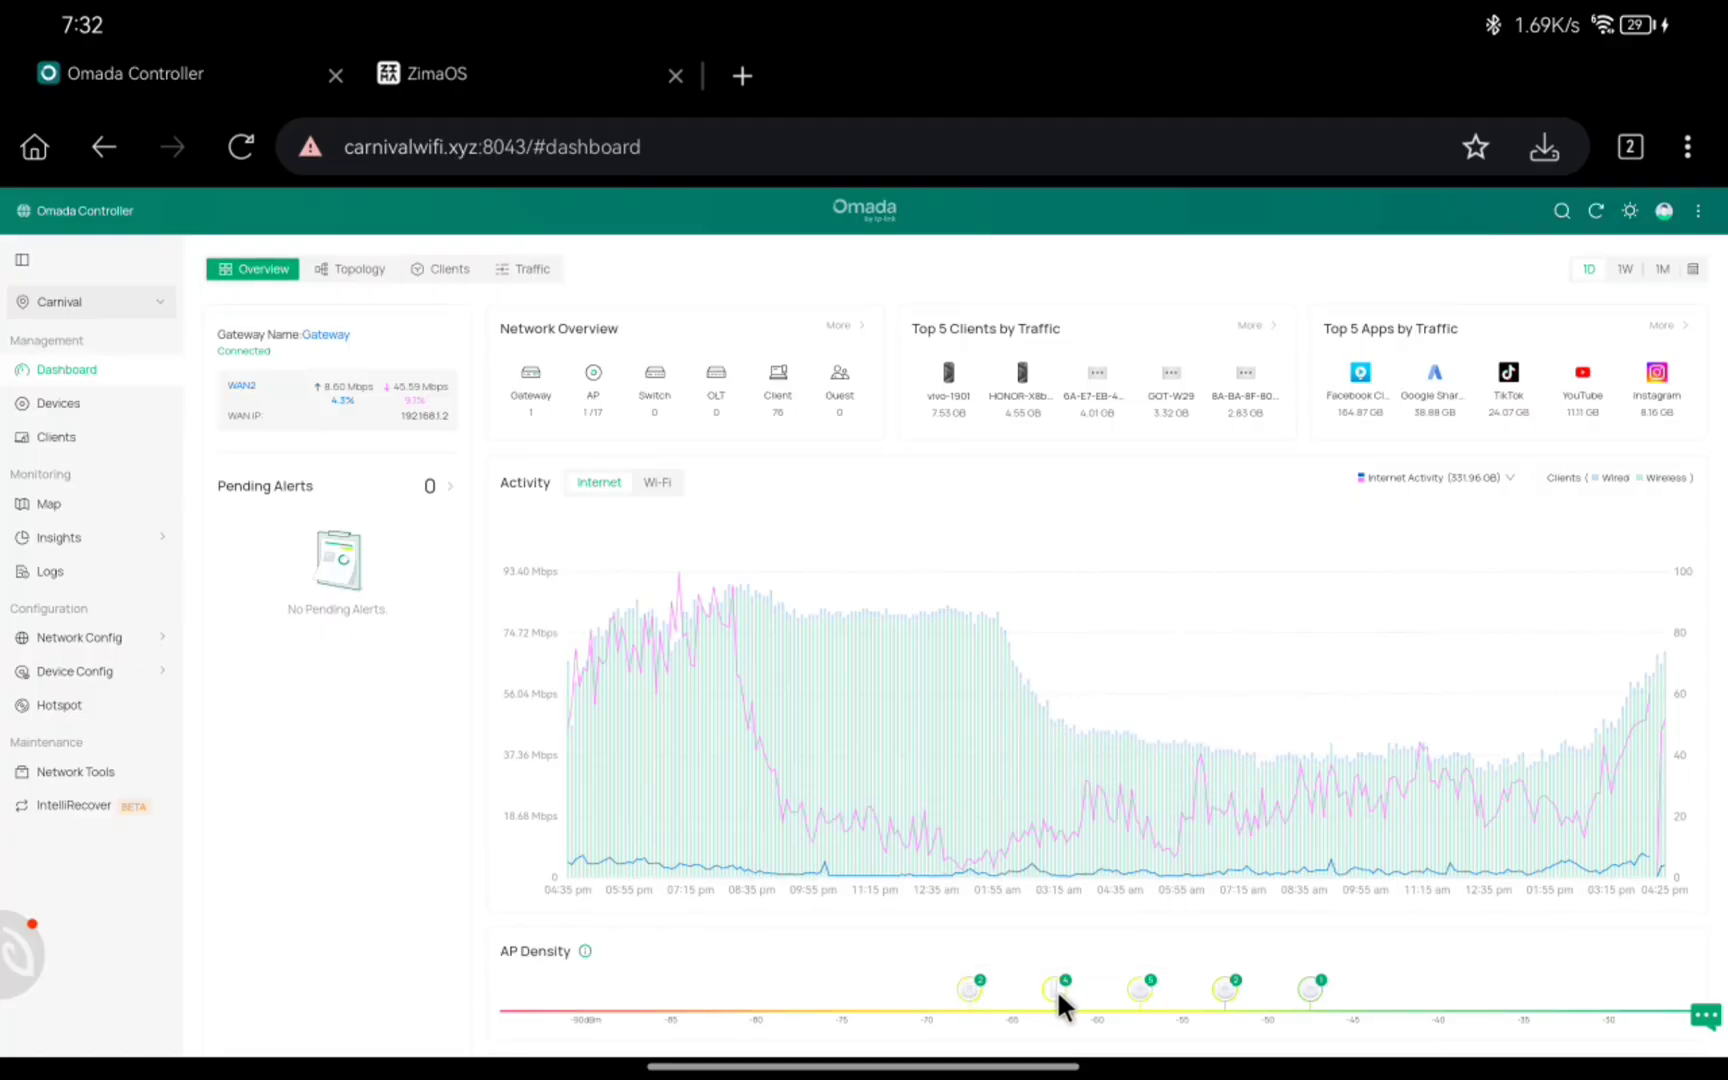
{"action": "mouse_move", "coordinate": [1055, 985]}
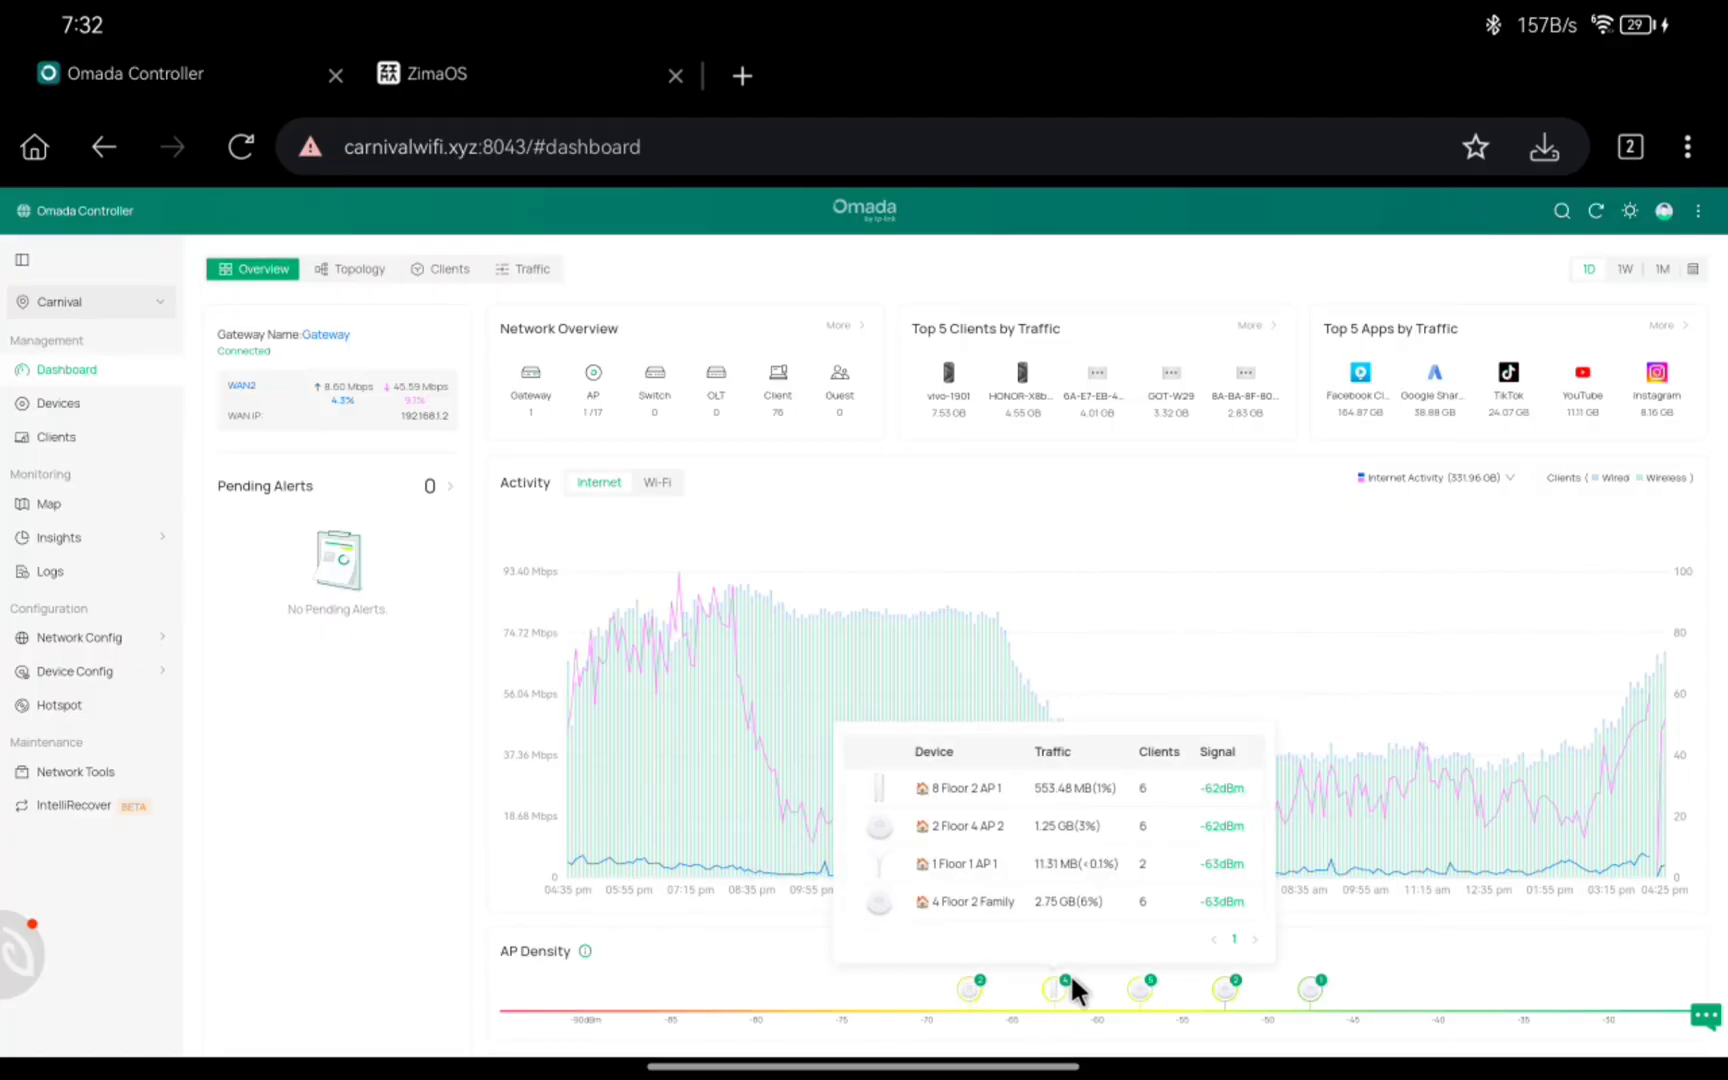
{"action": "mouse_move", "coordinate": [1143, 990]}
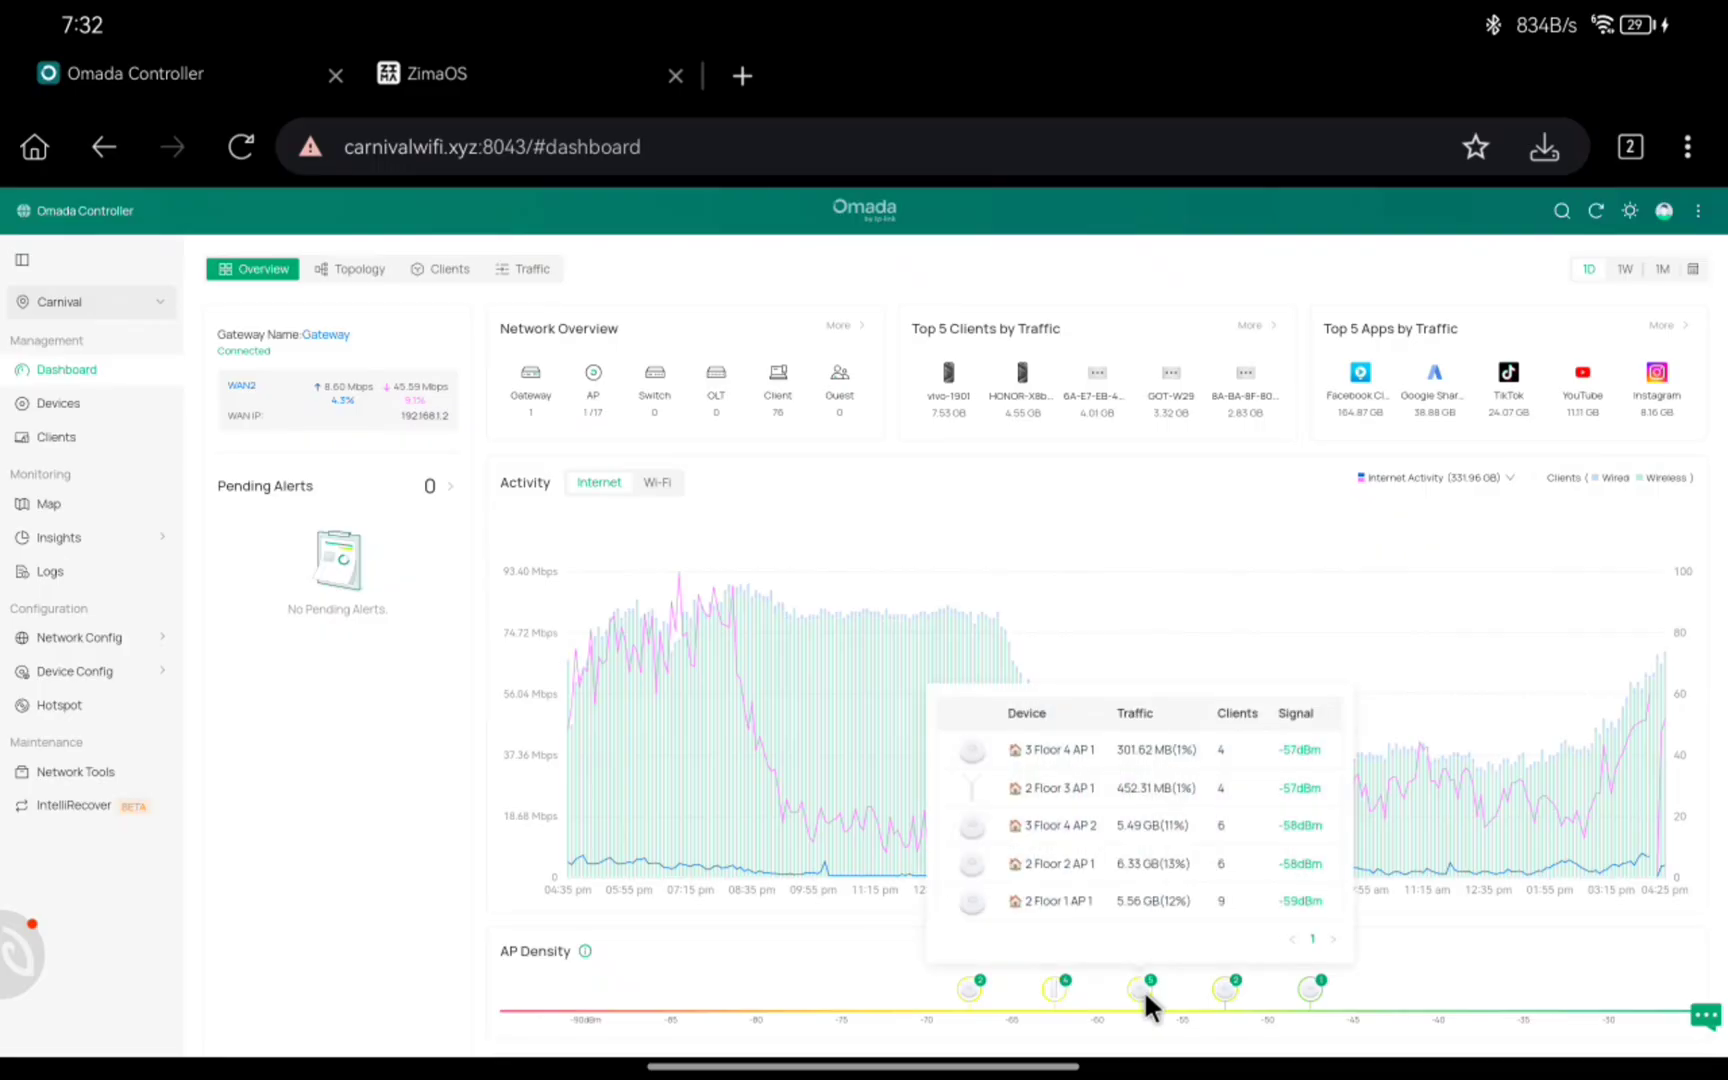
{"action": "mouse_move", "coordinate": [1226, 994]}
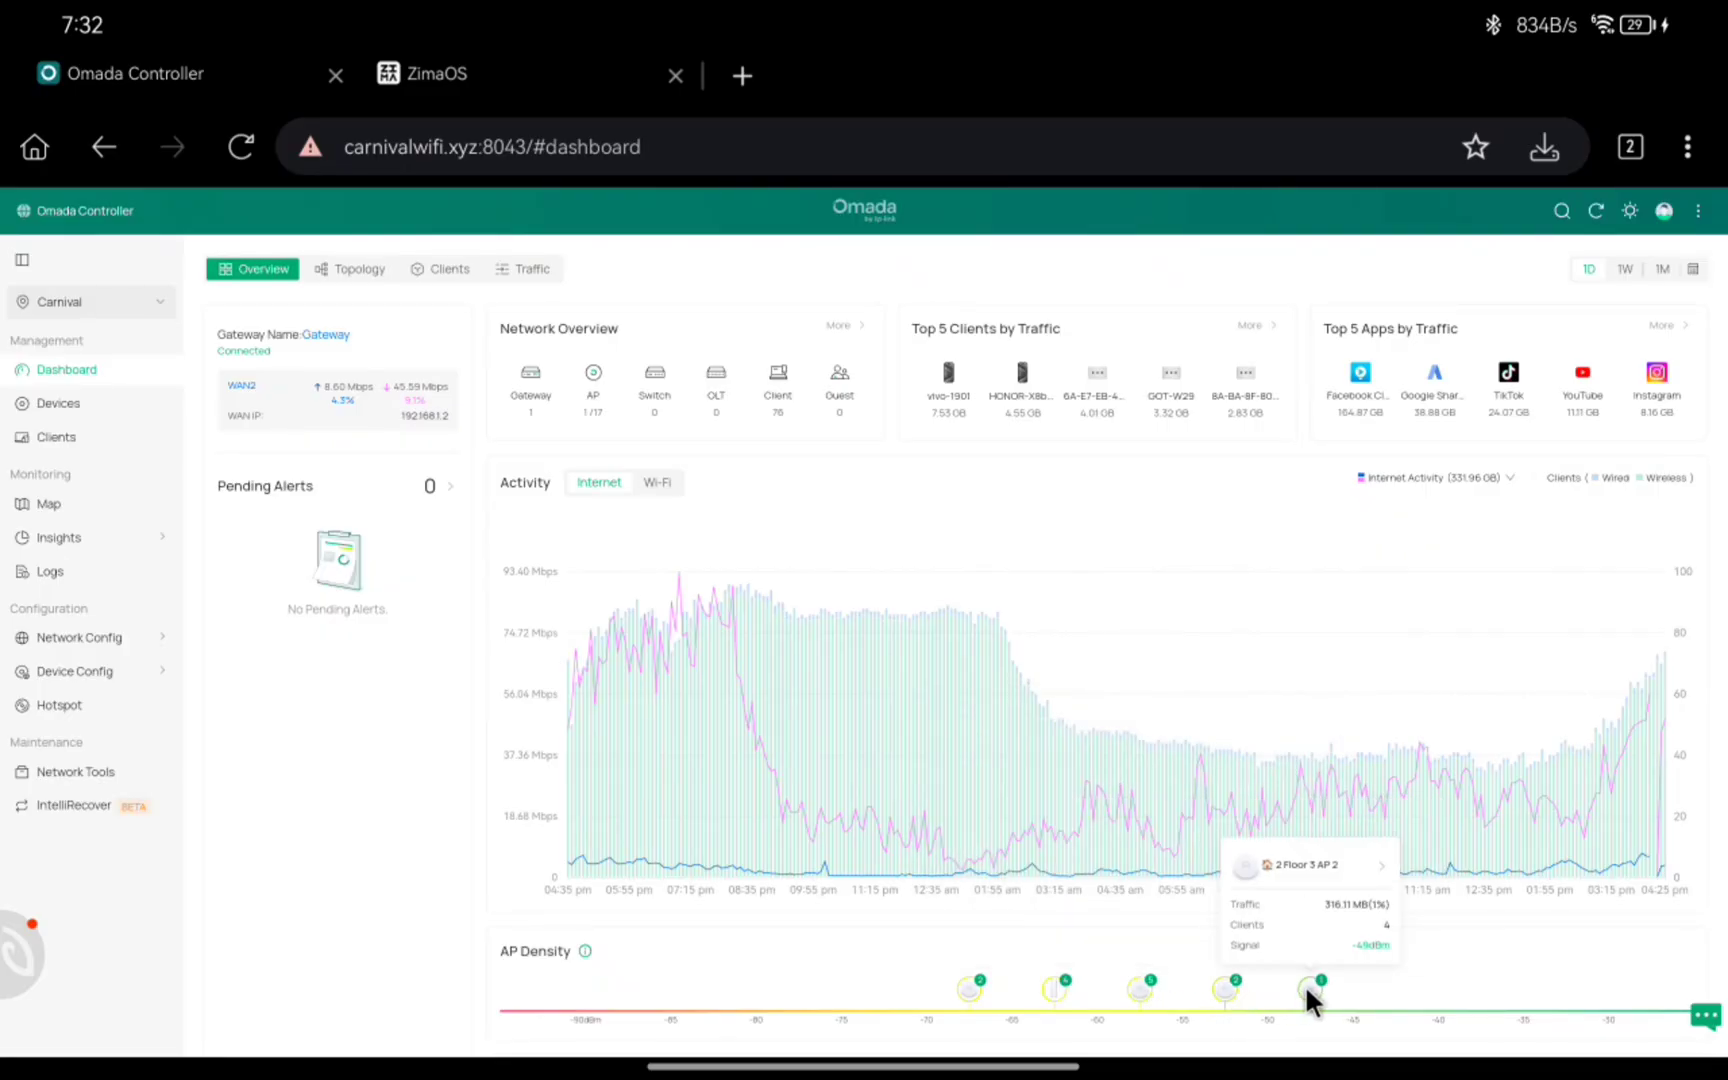
Step: Show the Carnival network topology and follow it from the gateway to the last access point, 1 Floor 1 AP 1
{"action": "left_click", "coordinate": [350, 270]}
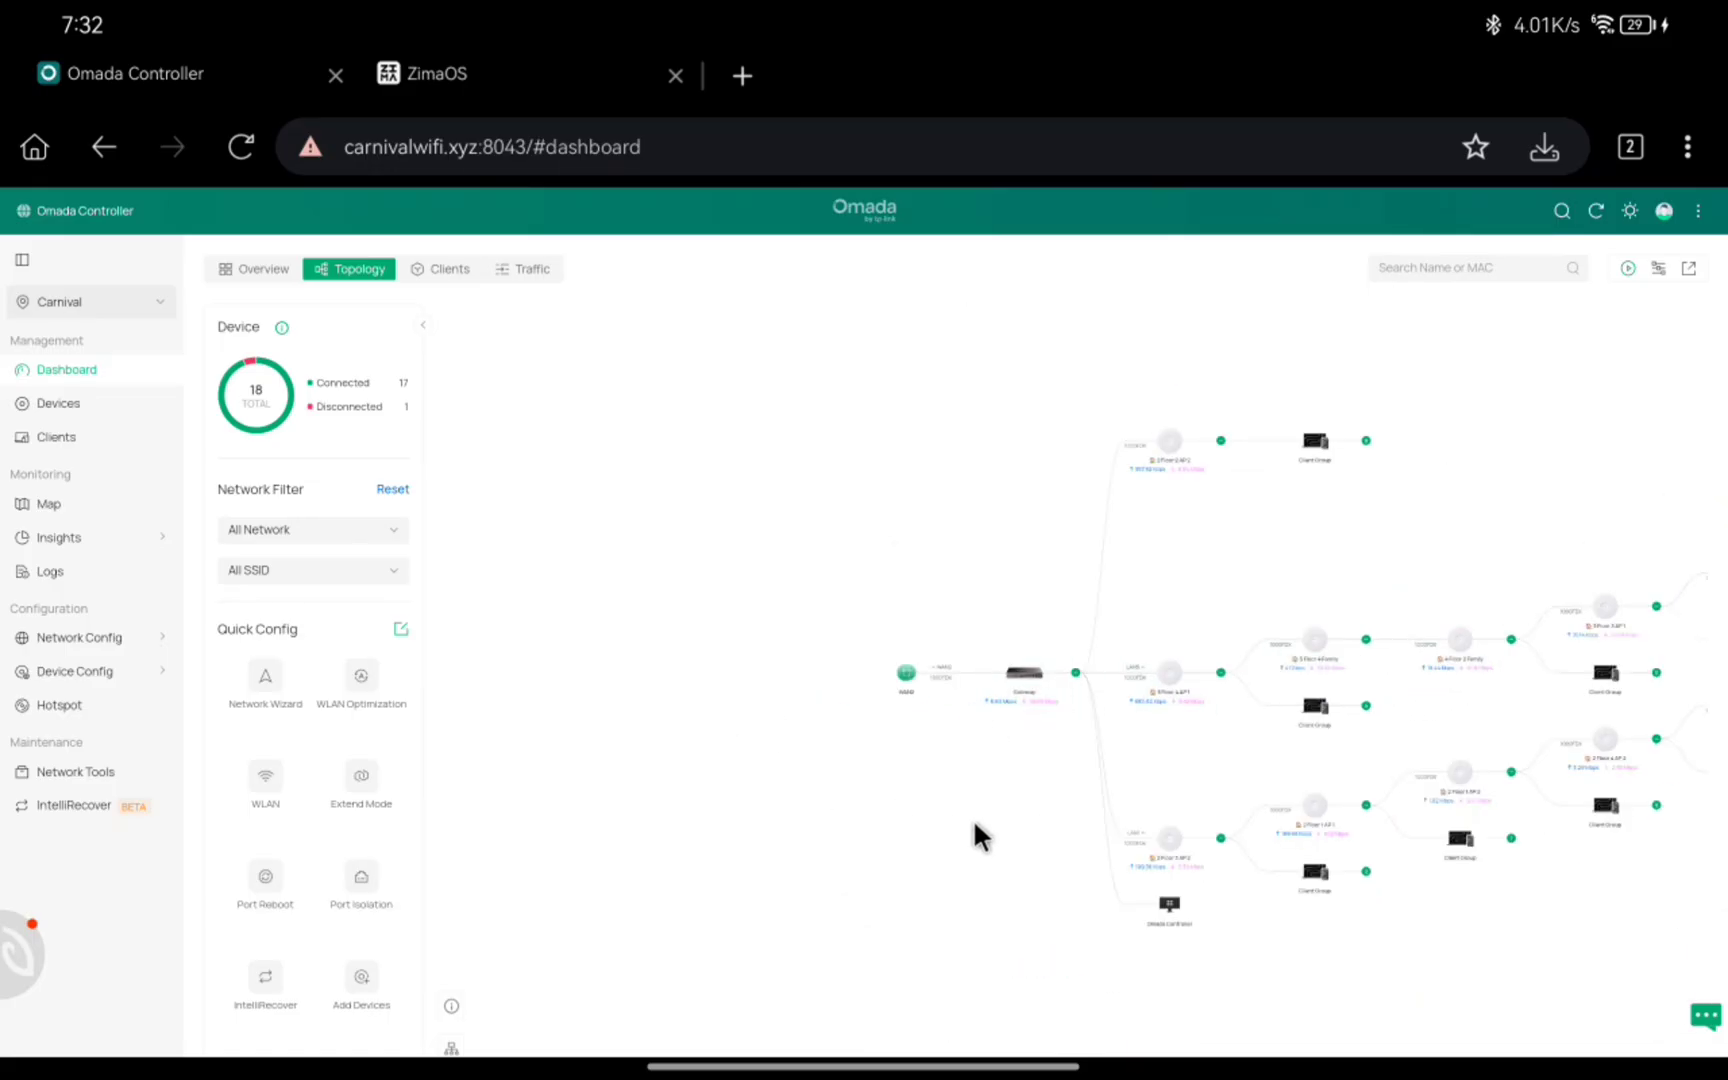
{"action": "left_click_drag", "start_coordinate": [973, 818], "coordinate": [529, 817]}
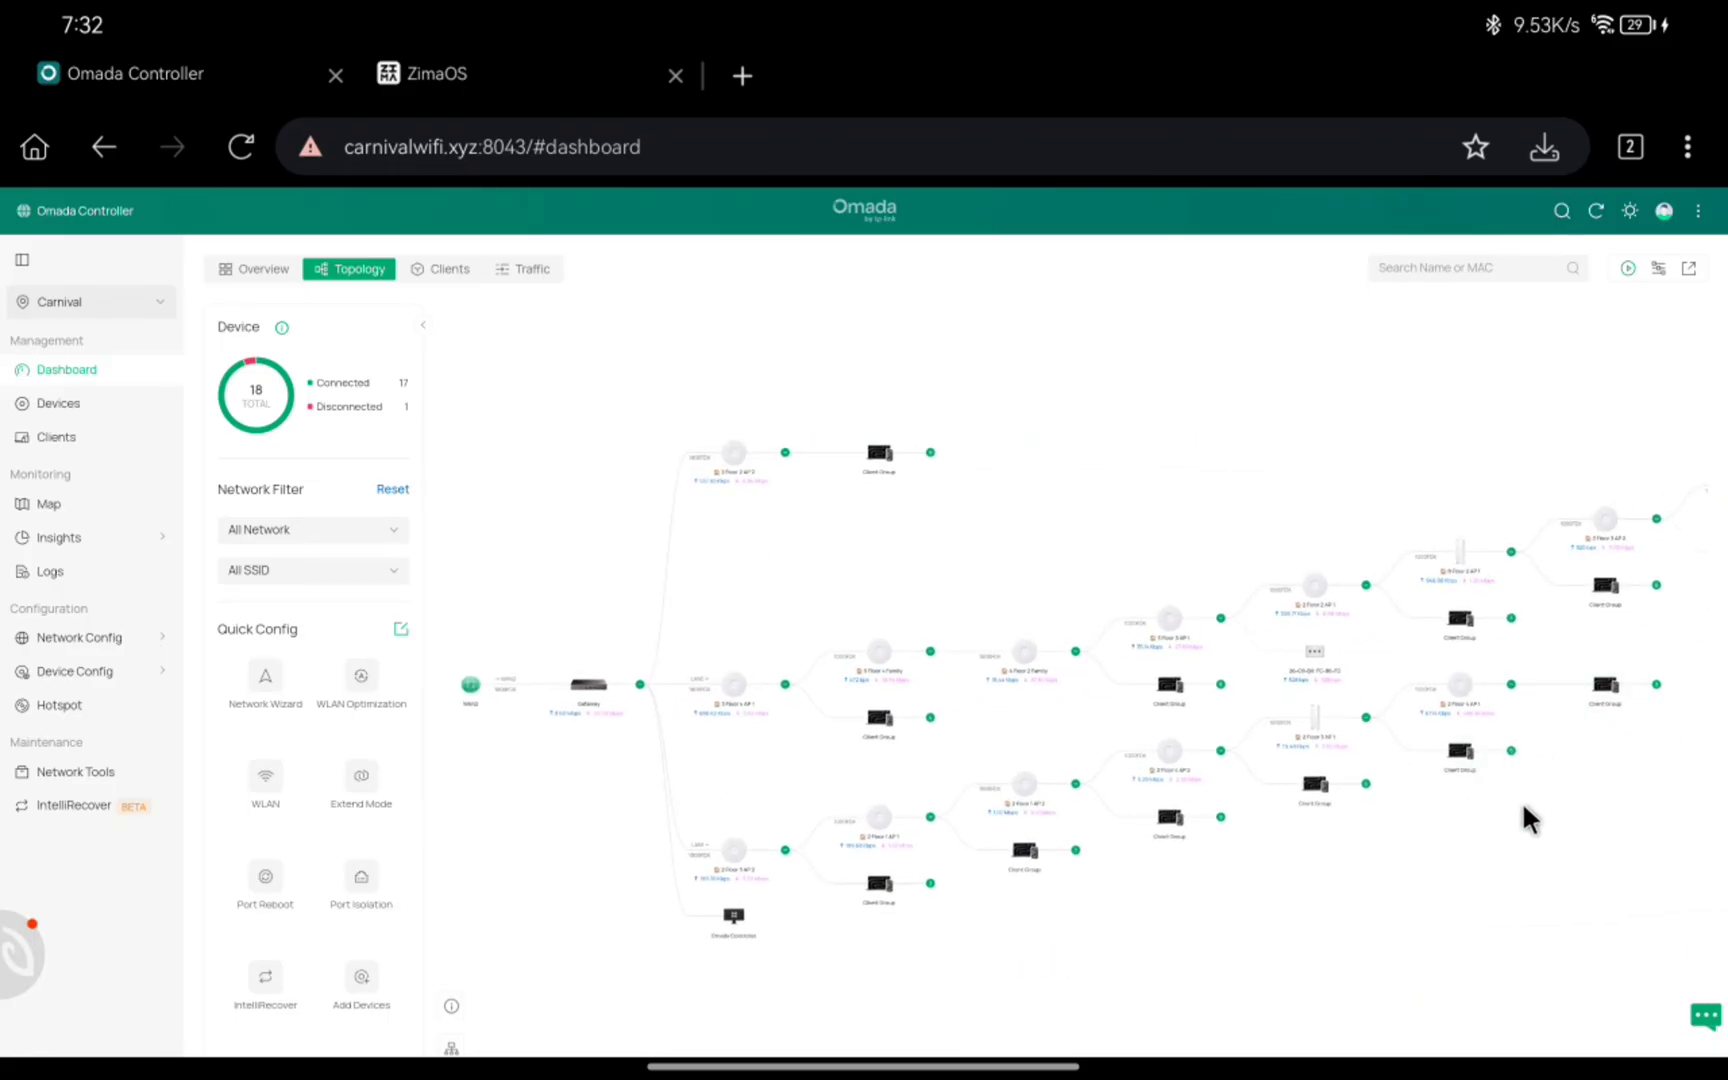
{"action": "left_click_drag", "start_coordinate": [1521, 801], "coordinate": [1193, 713]}
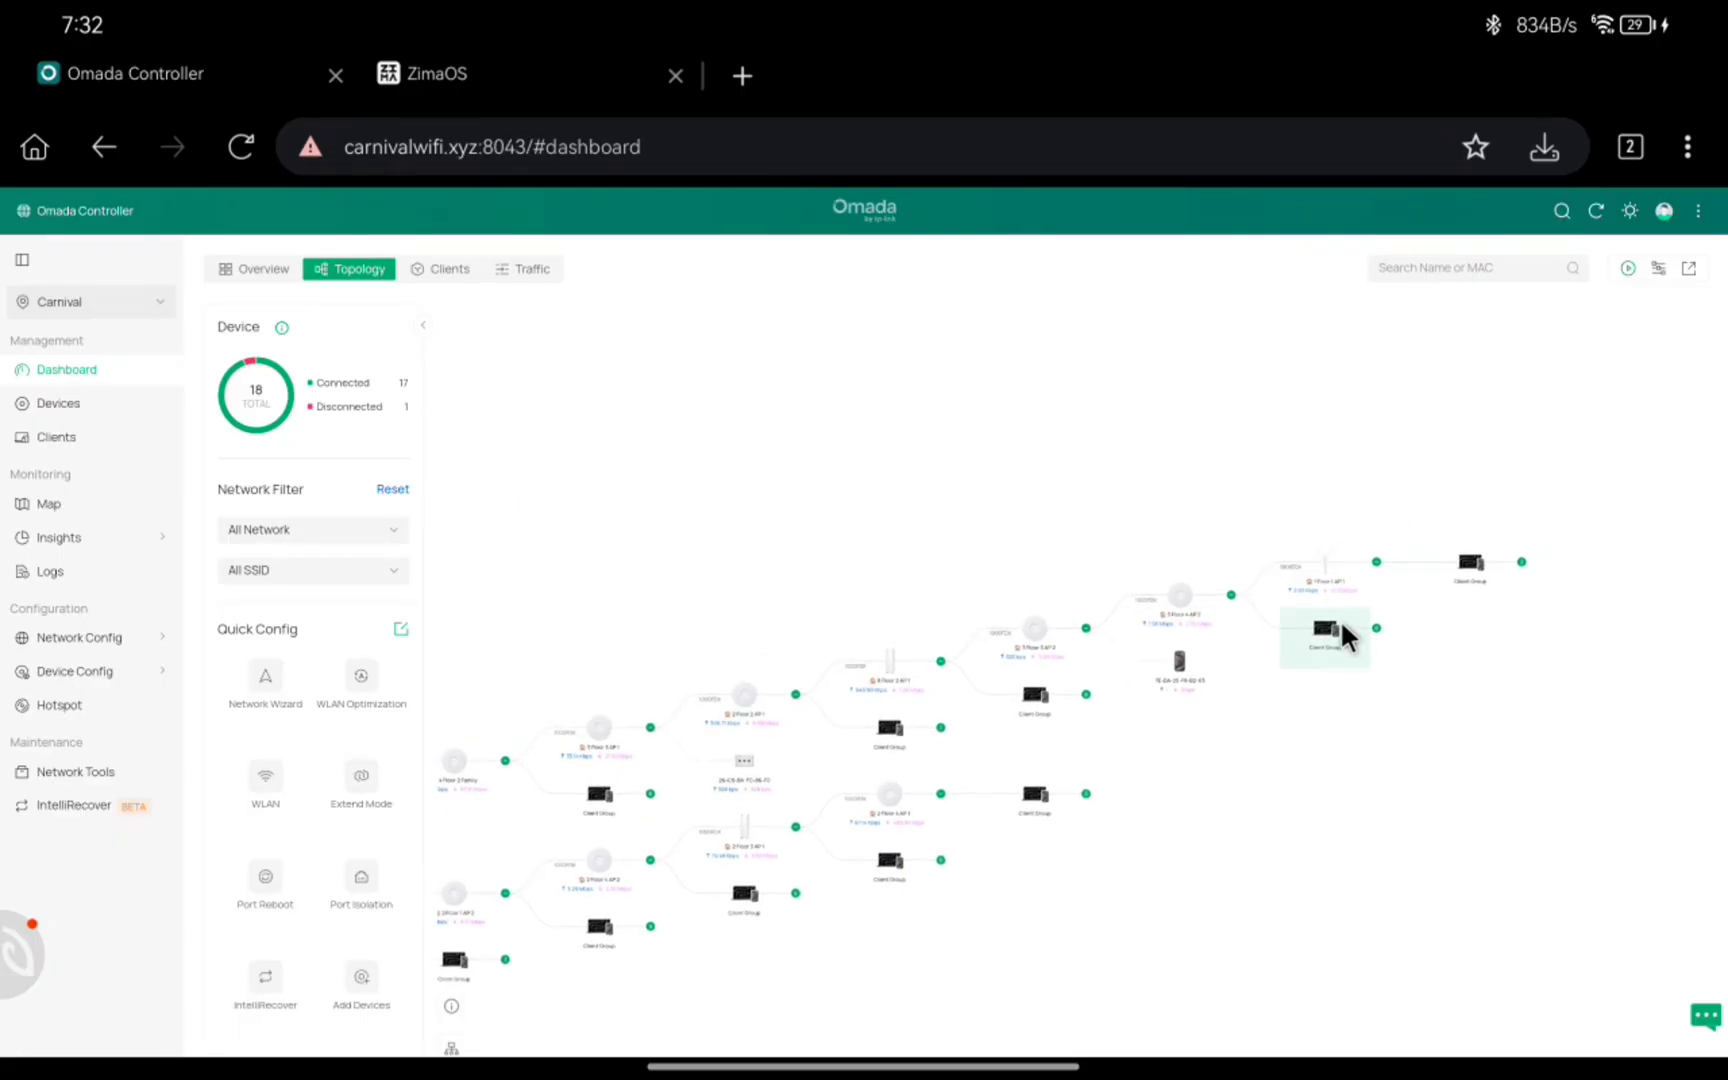
{"action": "scroll", "coordinate": [1341, 620], "scroll_direction": "up", "scroll_amount": 3}
{"action": "left_click_drag", "start_coordinate": [1358, 684], "coordinate": [1372, 745]}
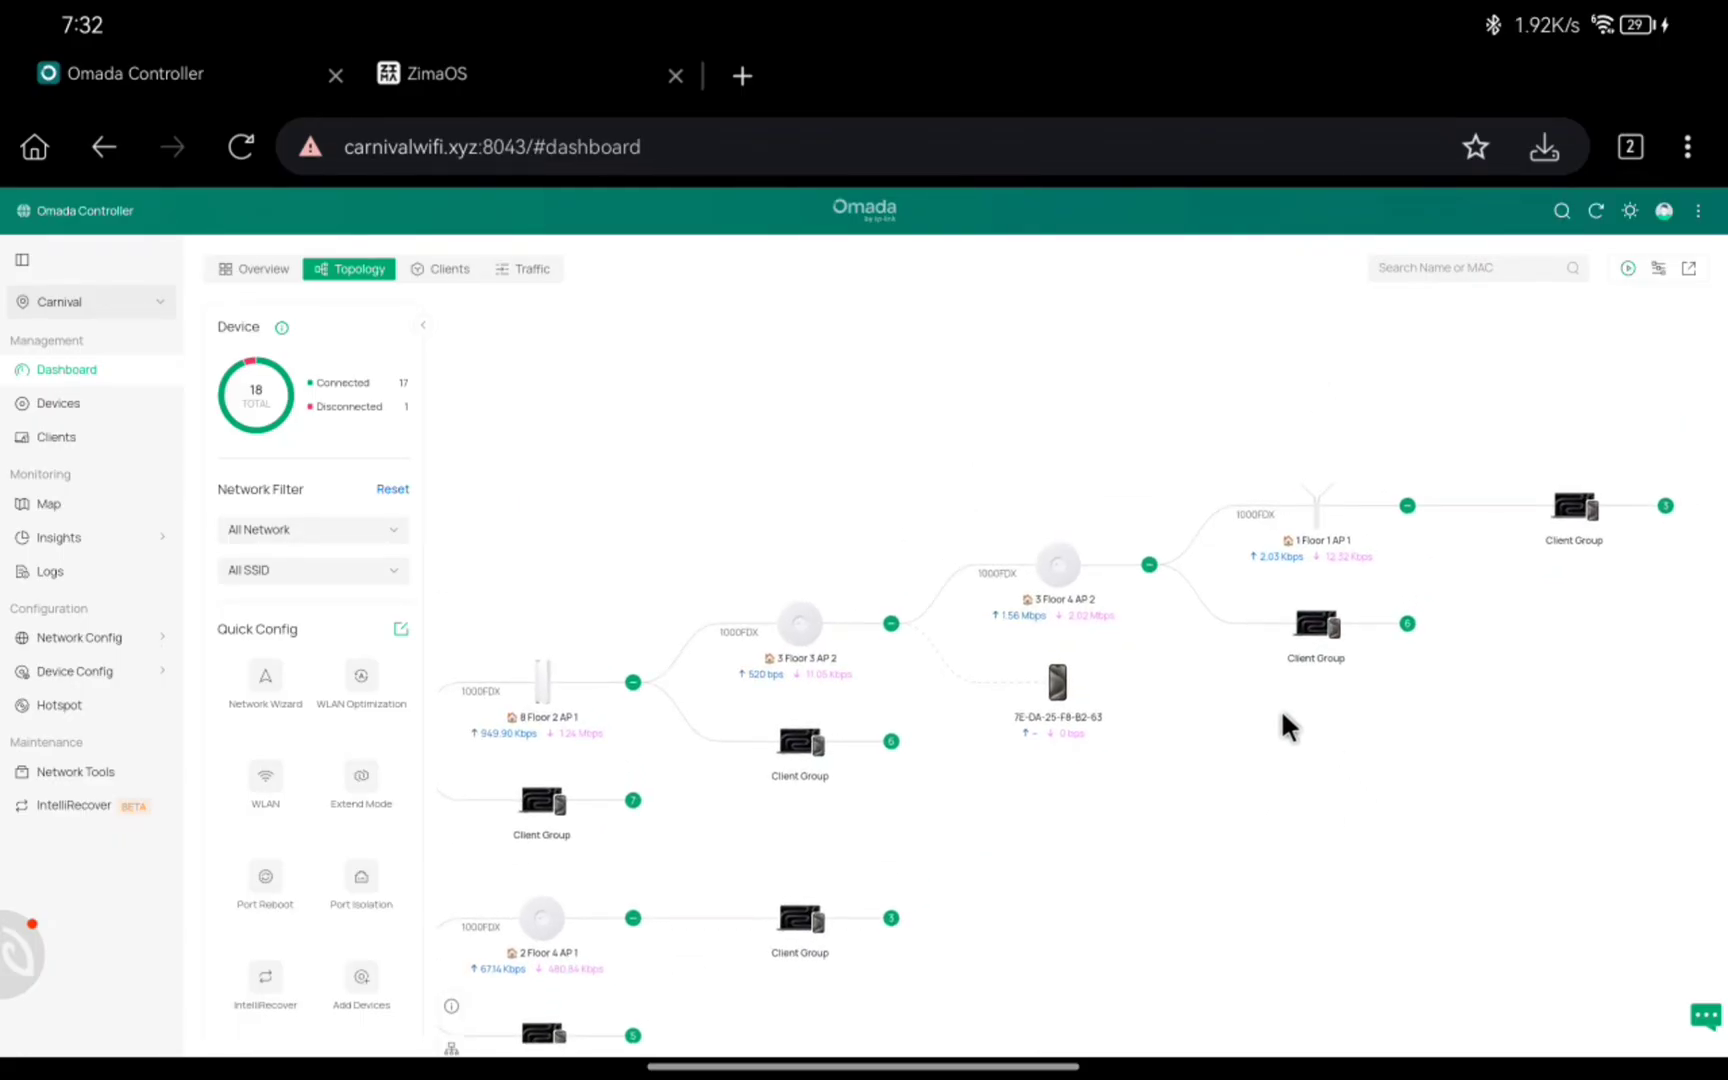
Step: Expand the client group connected to 8 Floor 2 AP 1, and collapse it again
{"action": "left_click", "coordinate": [892, 741]}
{"action": "scroll", "coordinate": [1287, 747], "scroll_direction": "down", "scroll_amount": 3}
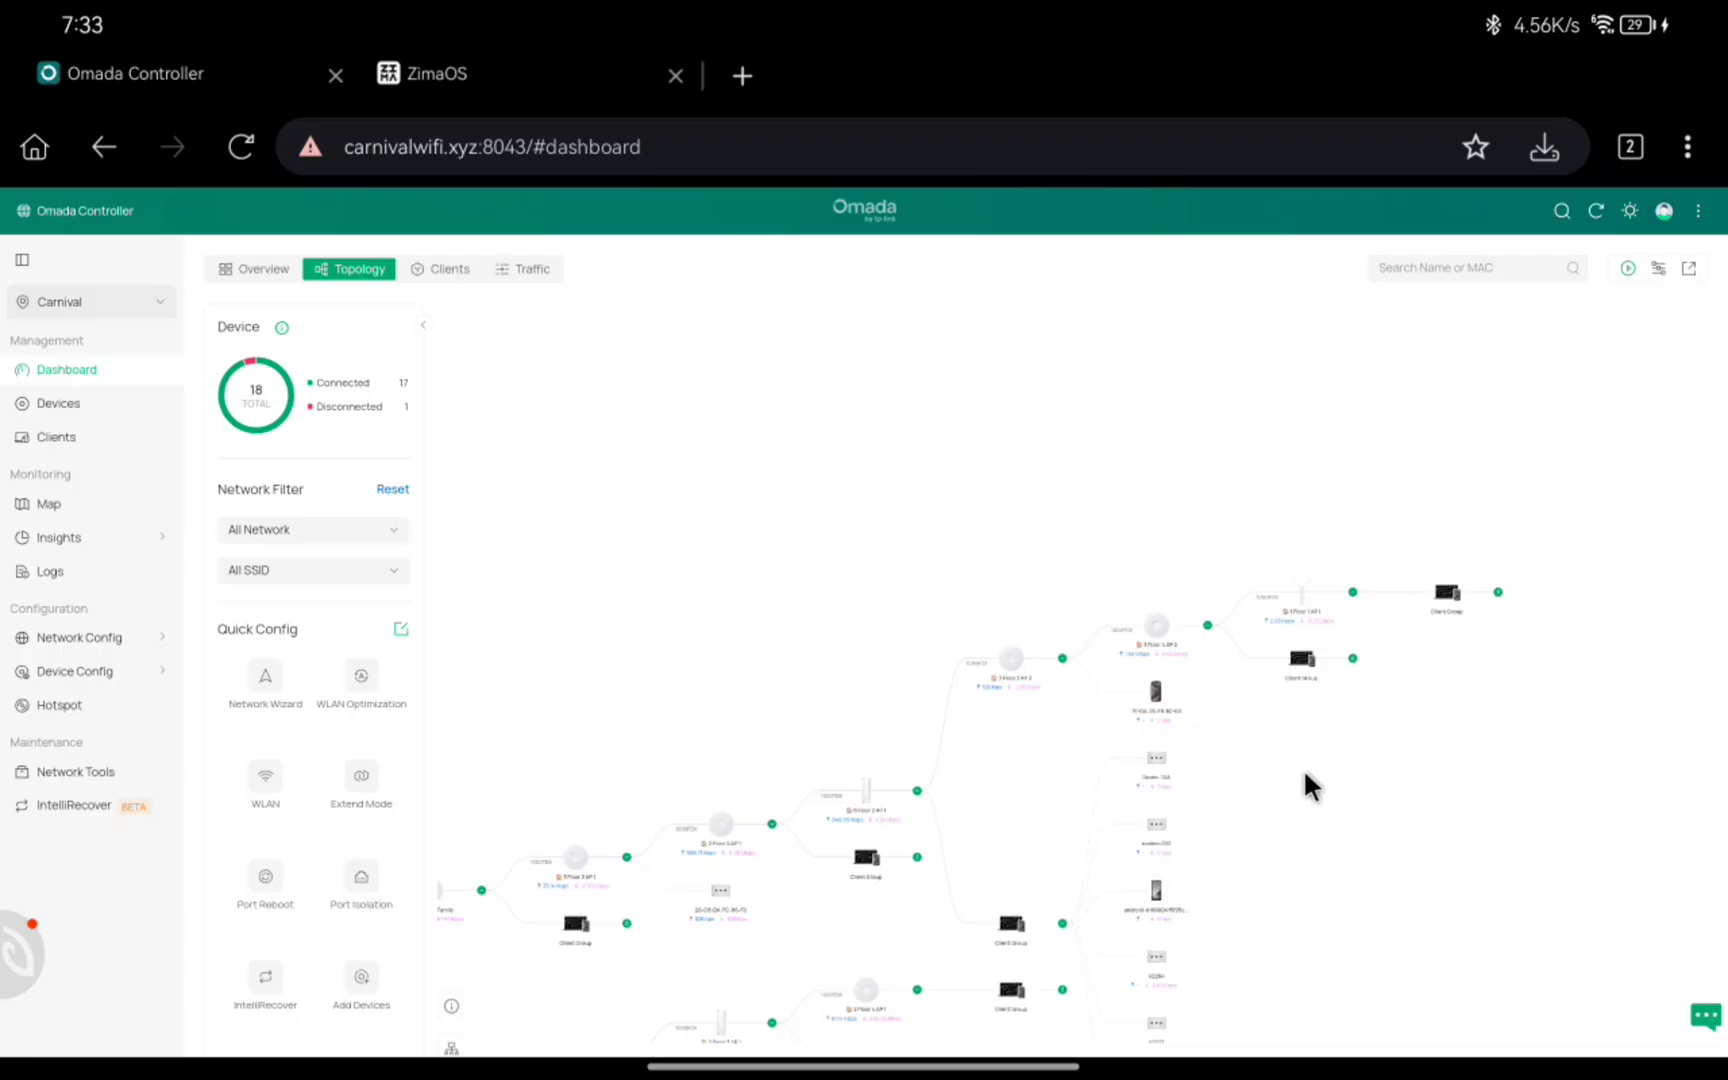
{"action": "left_click", "coordinate": [991, 679]}
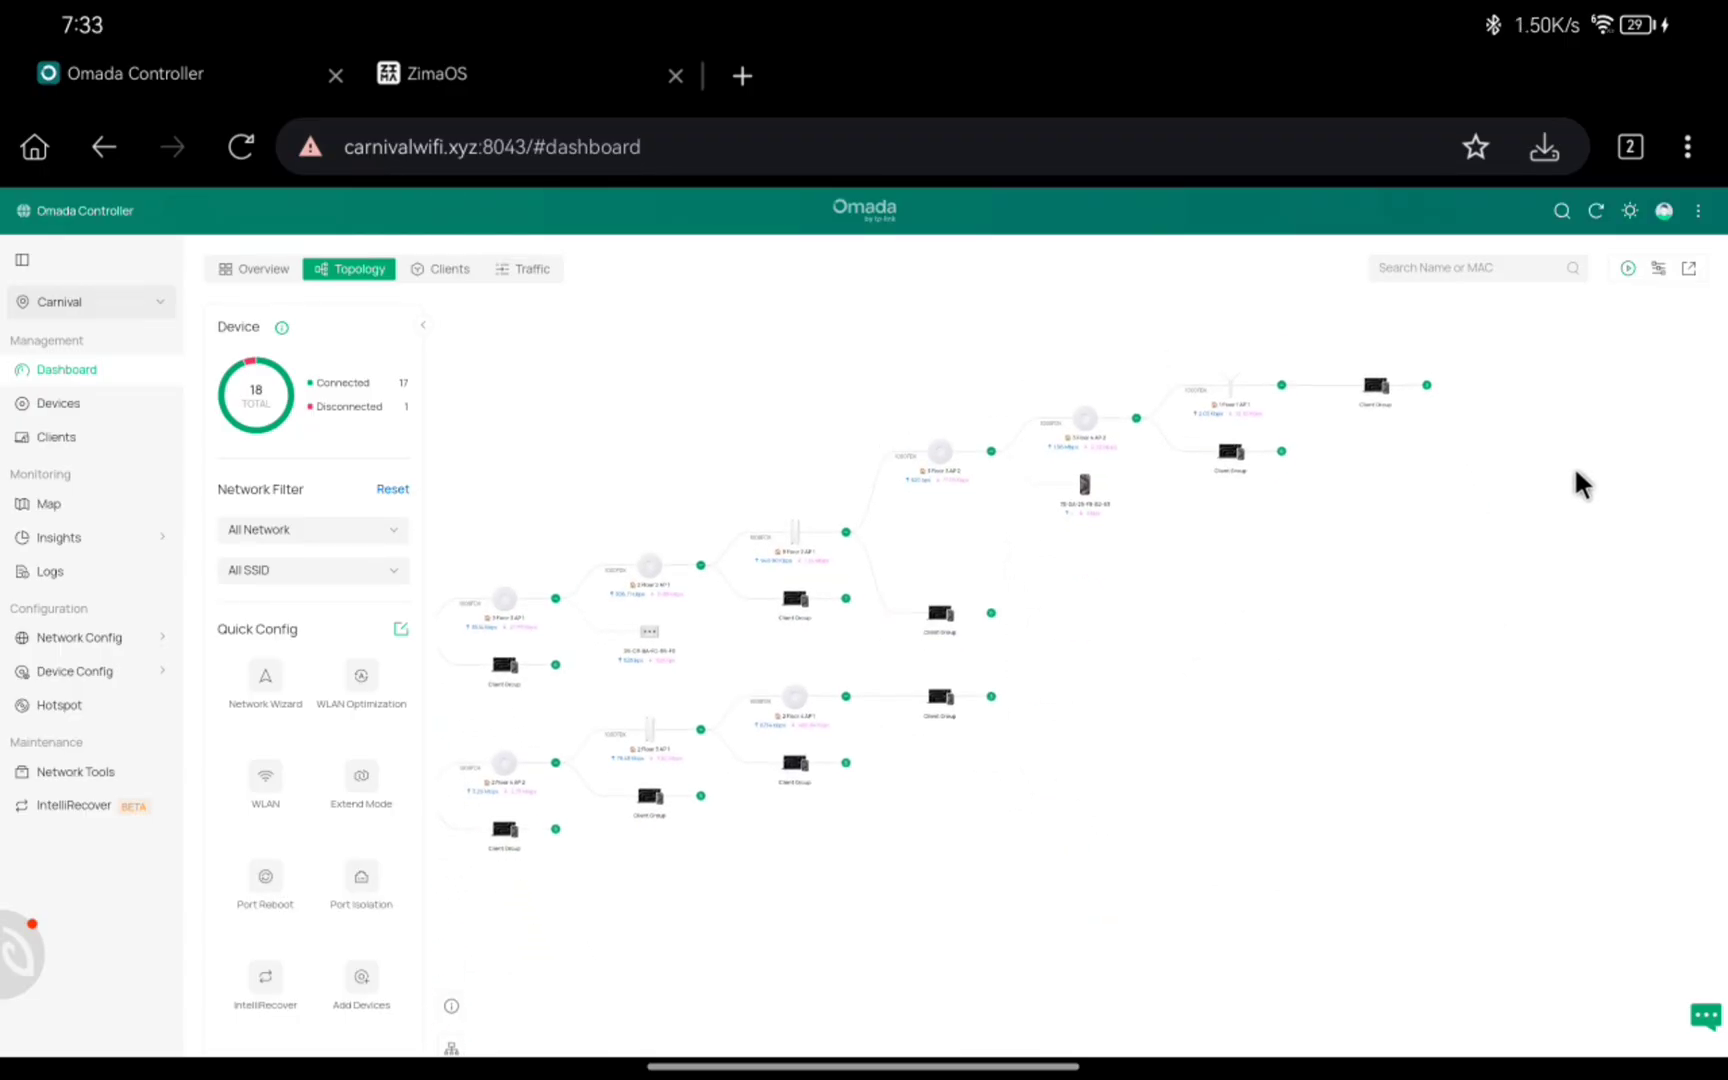
Step: Expand the client groups under 1 Floor 1 AP 1 and 3 Floor 4 AP 2 and examine their connected devices
{"action": "left_click", "coordinate": [1426, 424]}
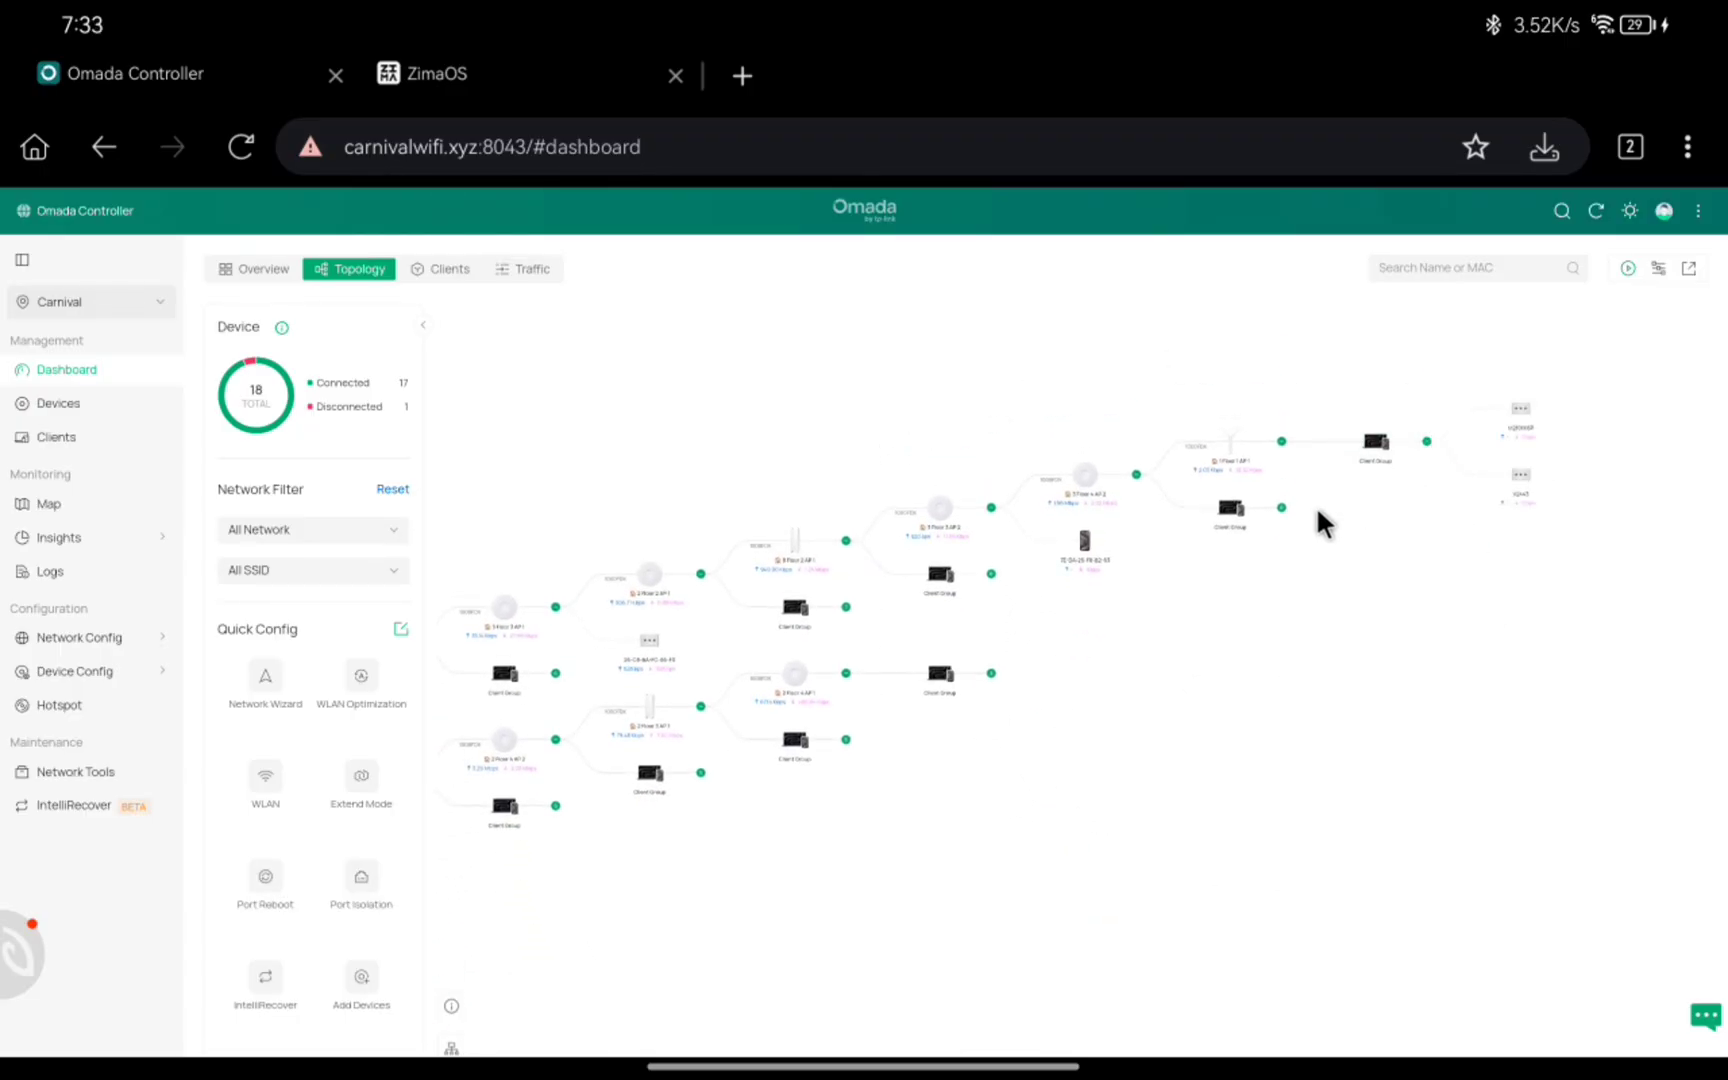
{"action": "left_click", "coordinate": [1281, 507]}
{"action": "scroll", "coordinate": [1438, 595], "scroll_direction": "up", "scroll_amount": 3}
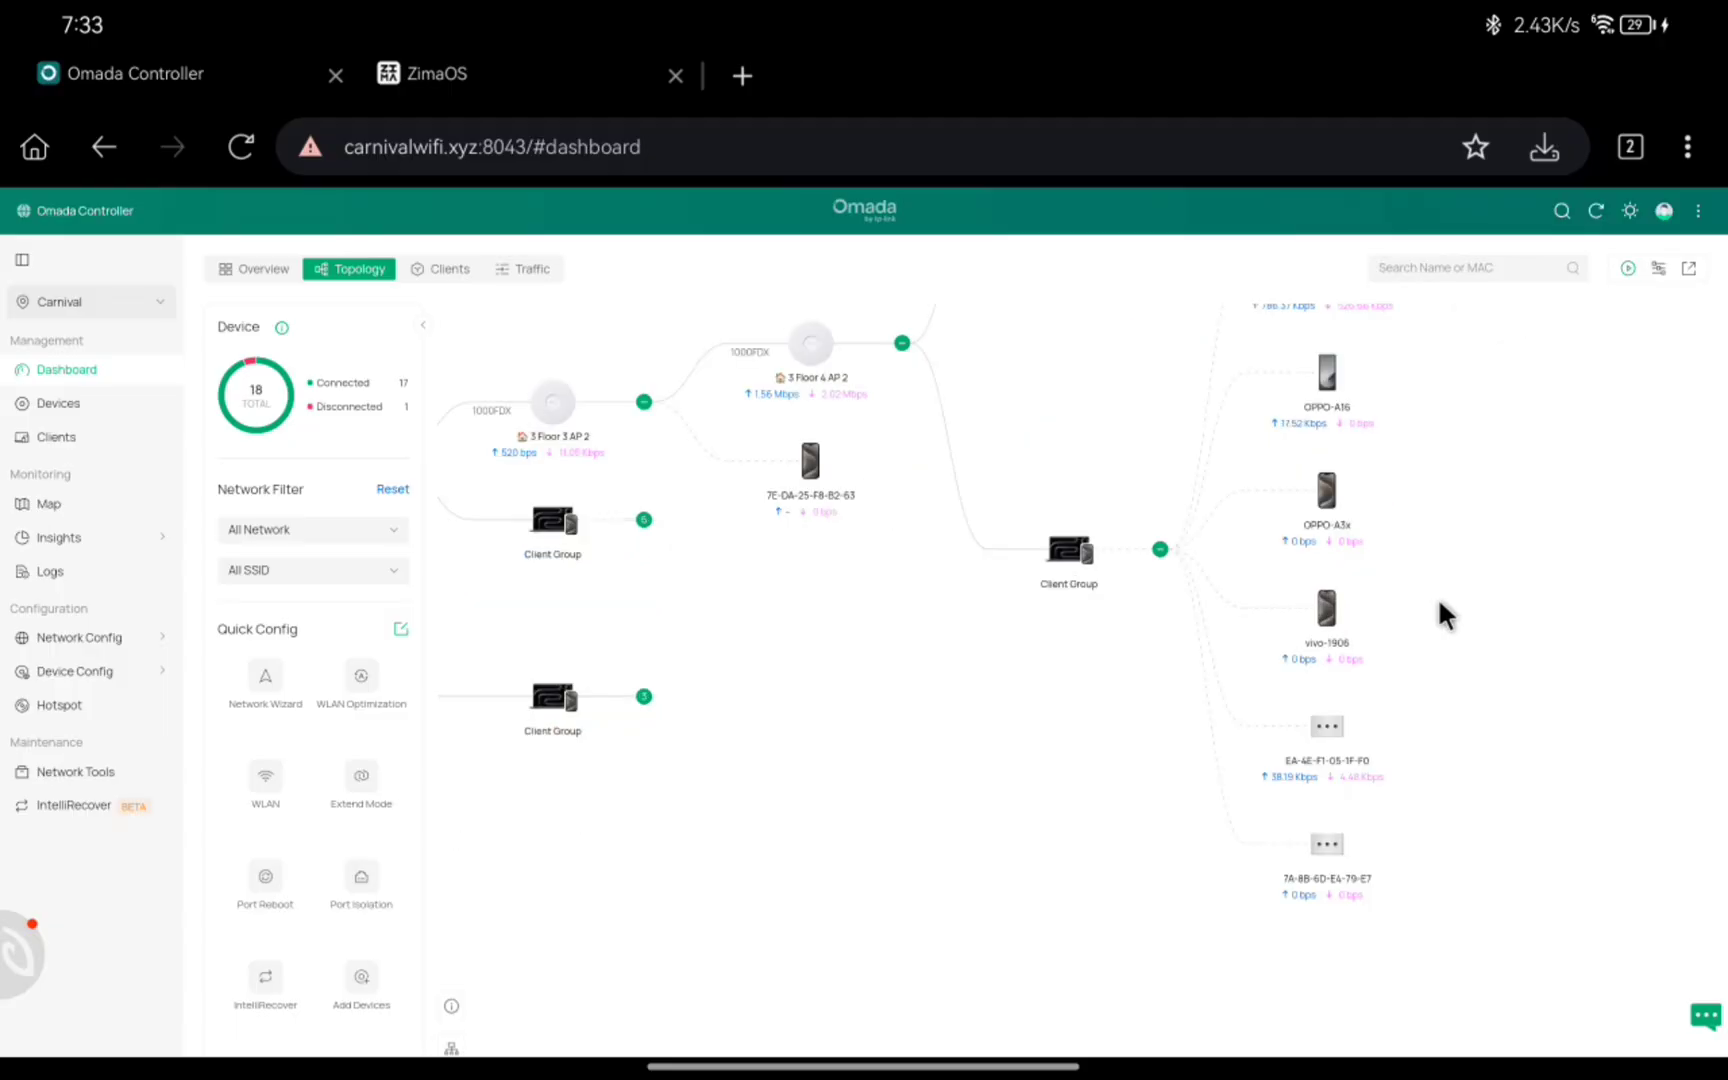
{"action": "left_click_drag", "start_coordinate": [1413, 514], "coordinate": [1357, 724]}
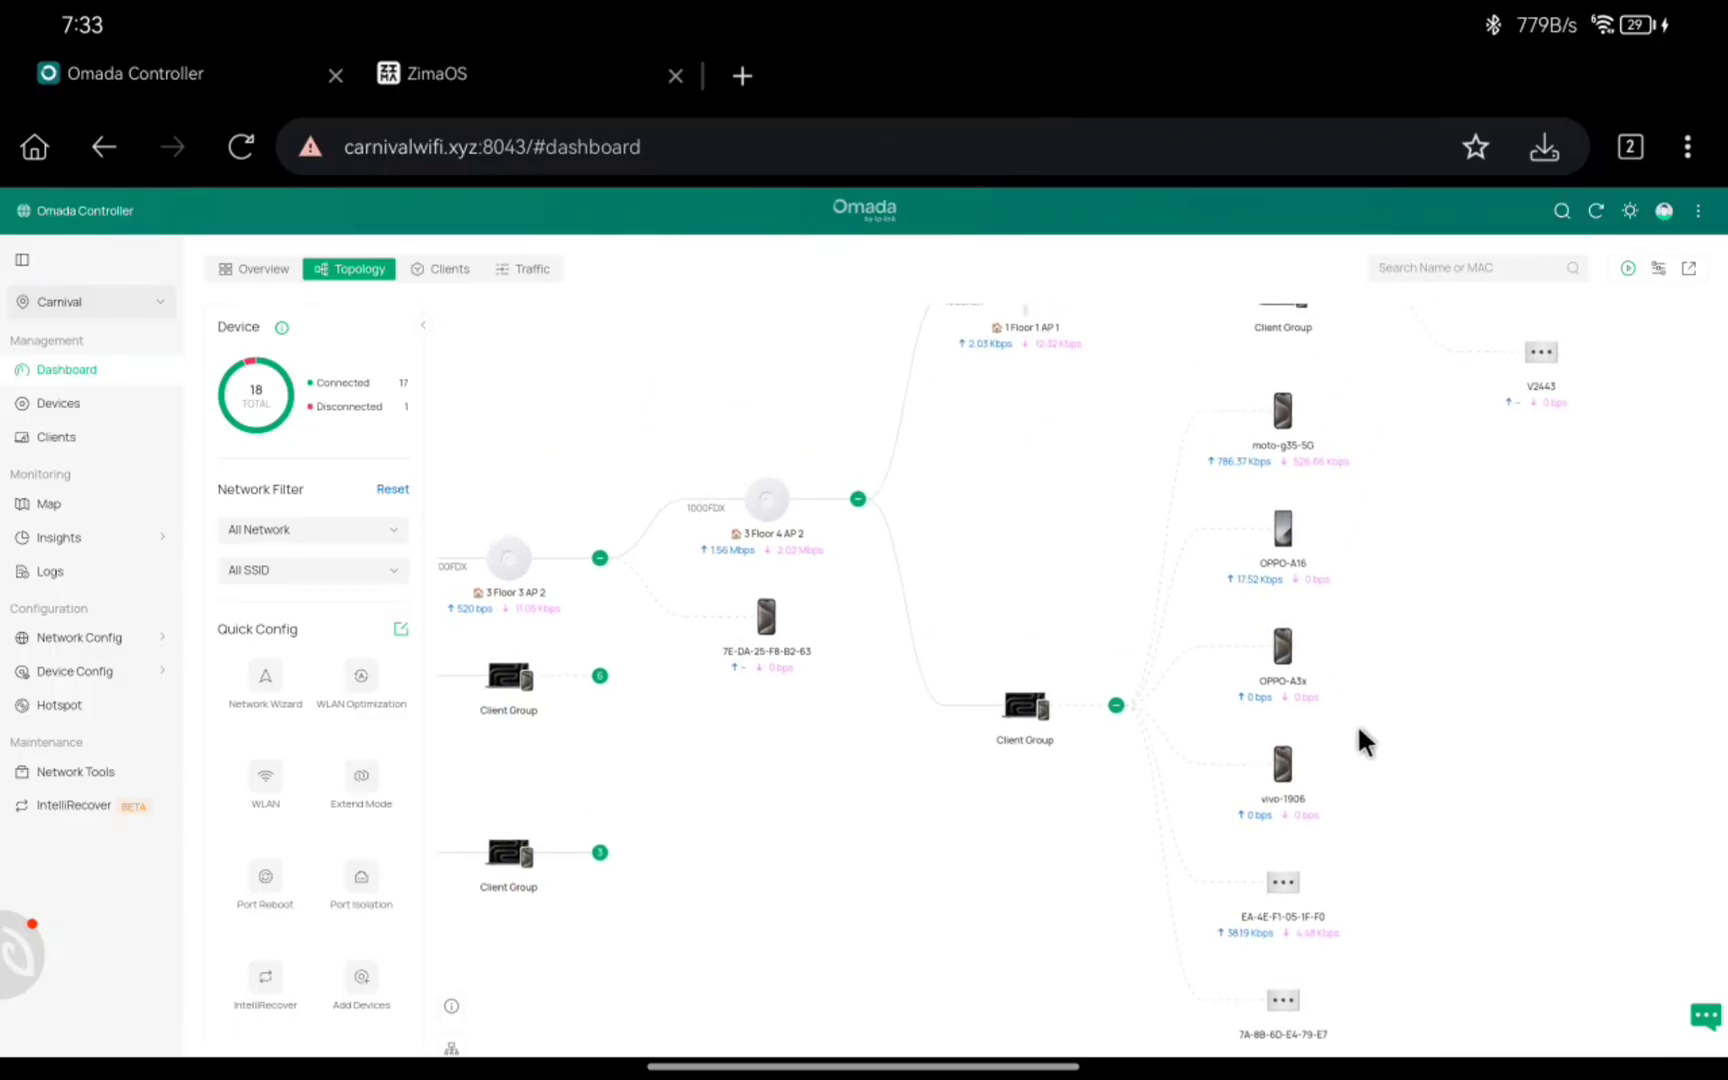
{"action": "scroll", "coordinate": [1354, 721], "scroll_direction": "down", "scroll_amount": 5}
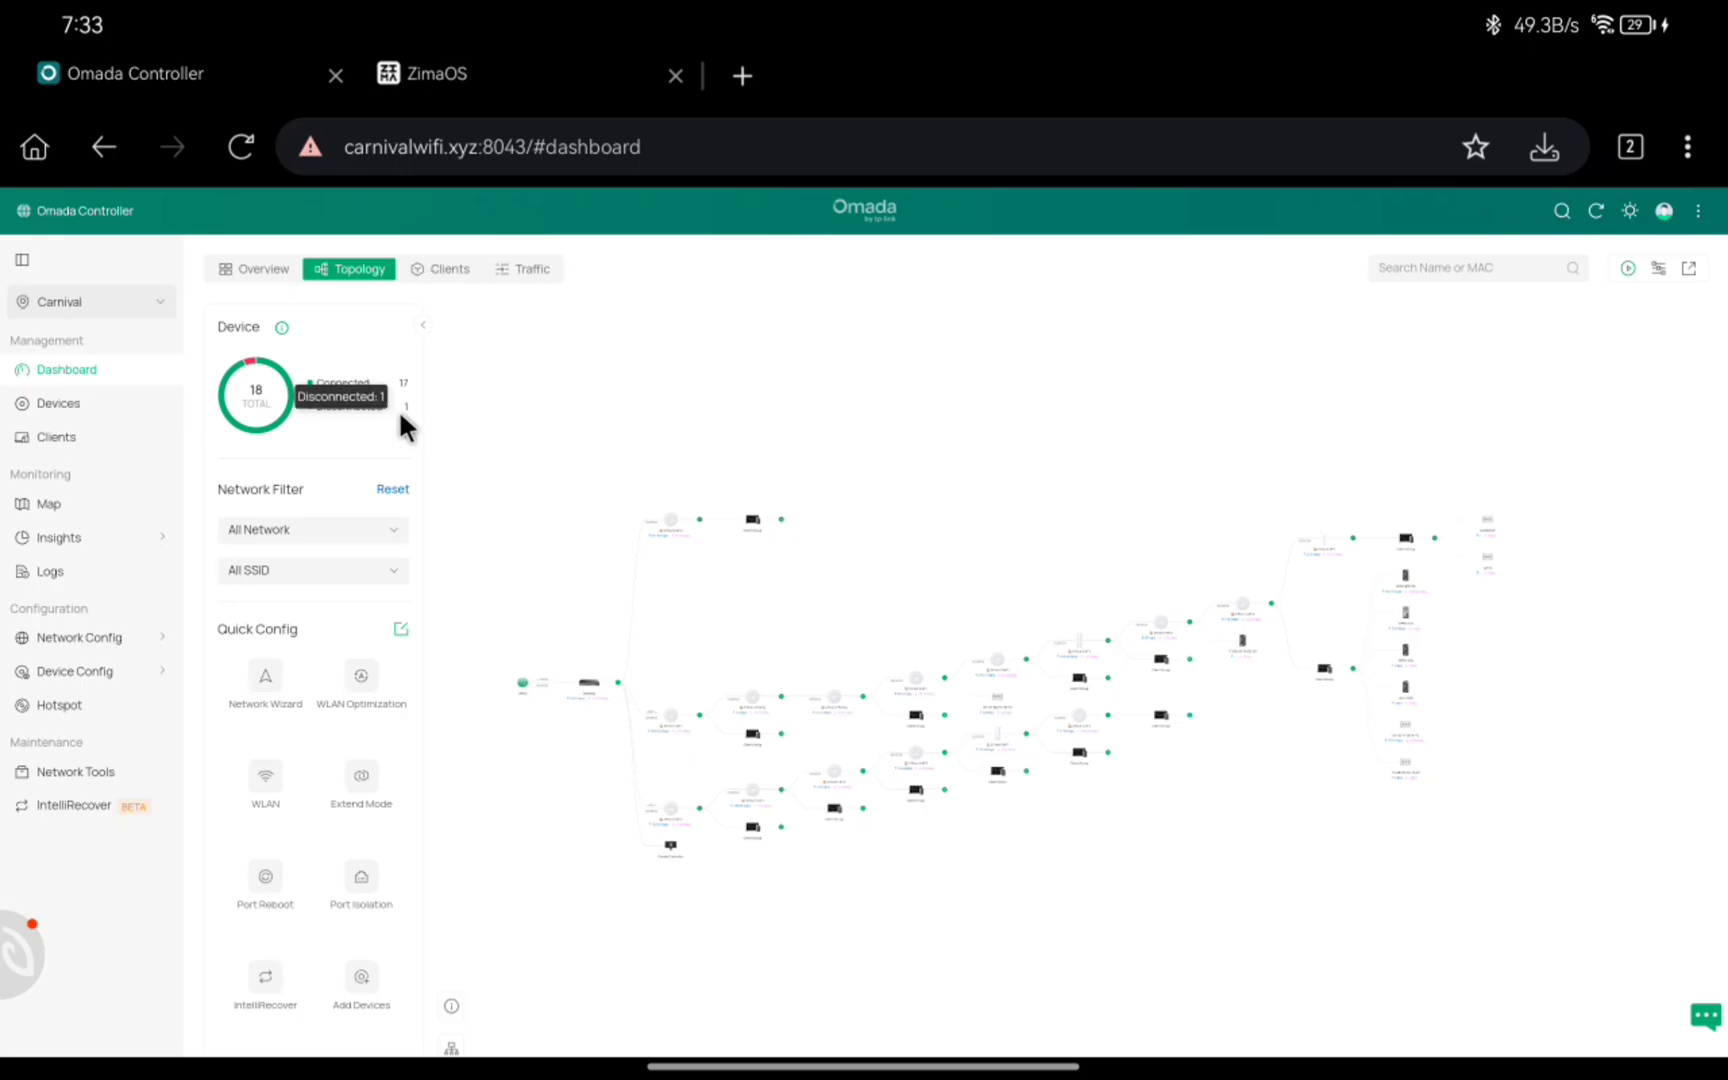
{"action": "scroll", "coordinate": [460, 526], "scroll_direction": "down", "scroll_amount": 2}
{"action": "scroll", "coordinate": [463, 534], "scroll_direction": "down", "scroll_amount": 1}
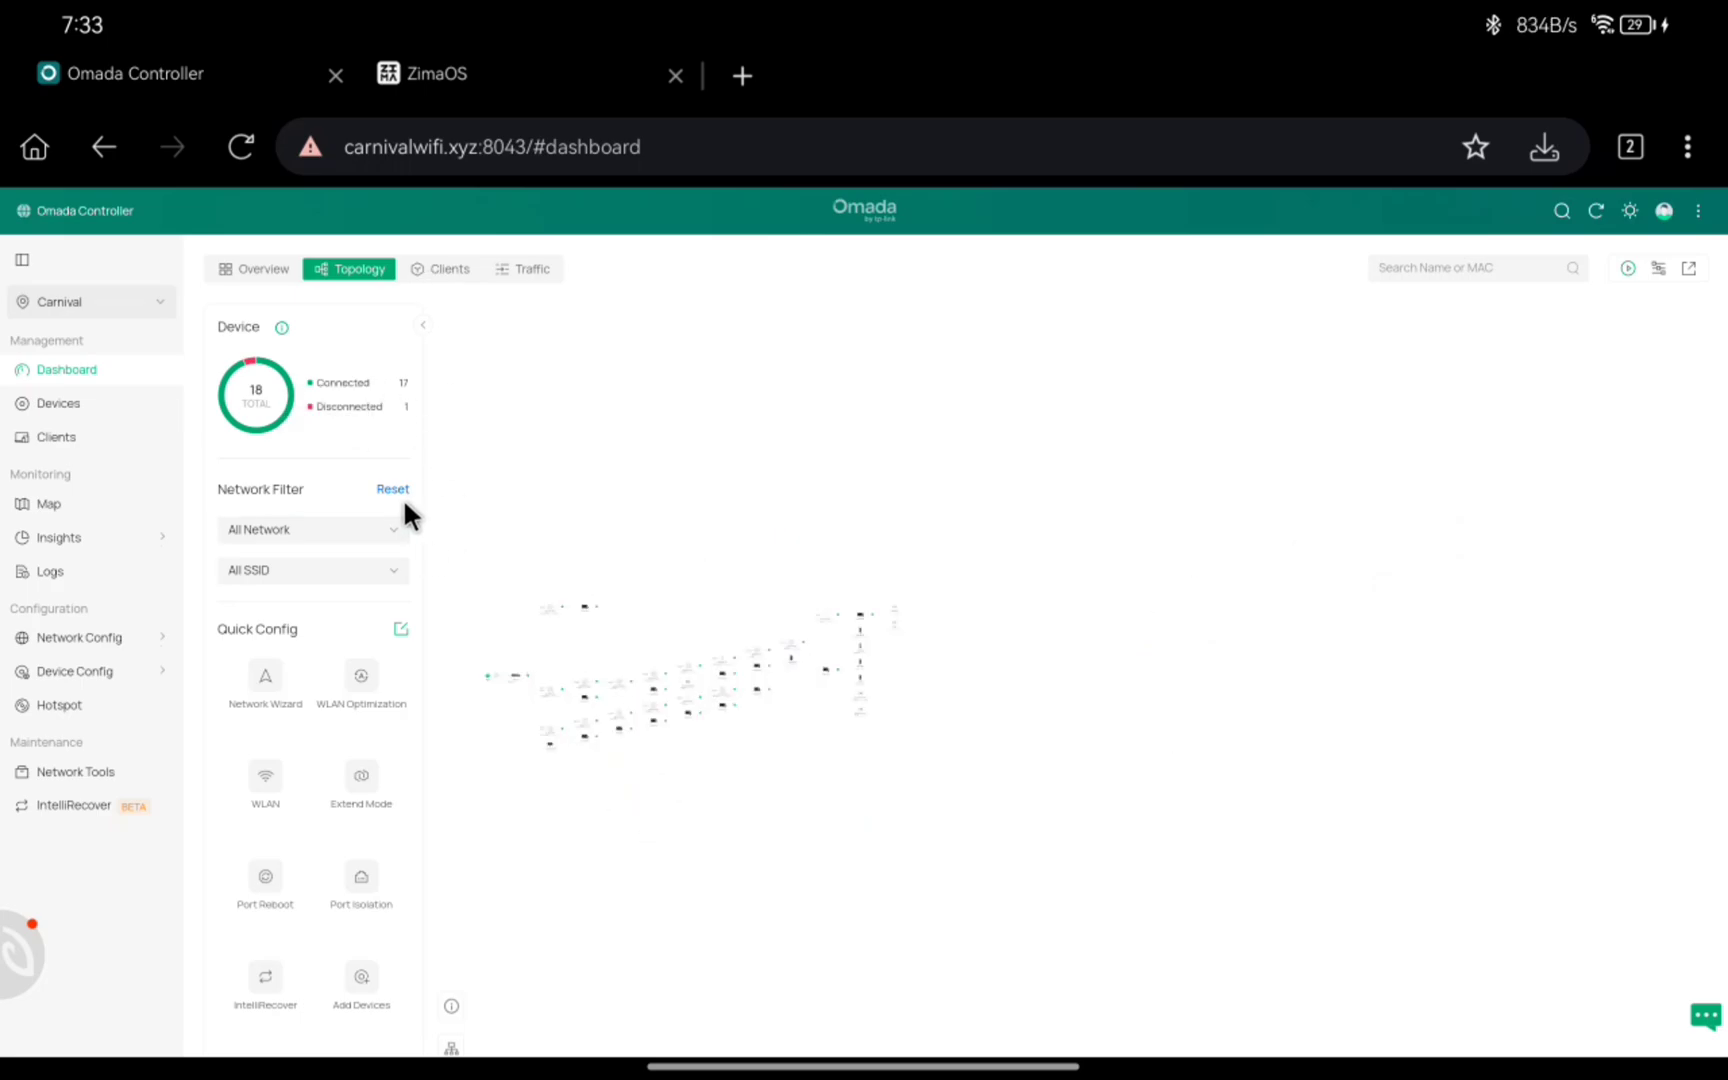
{"action": "scroll", "coordinate": [466, 502], "scroll_direction": "down", "scroll_amount": 1}
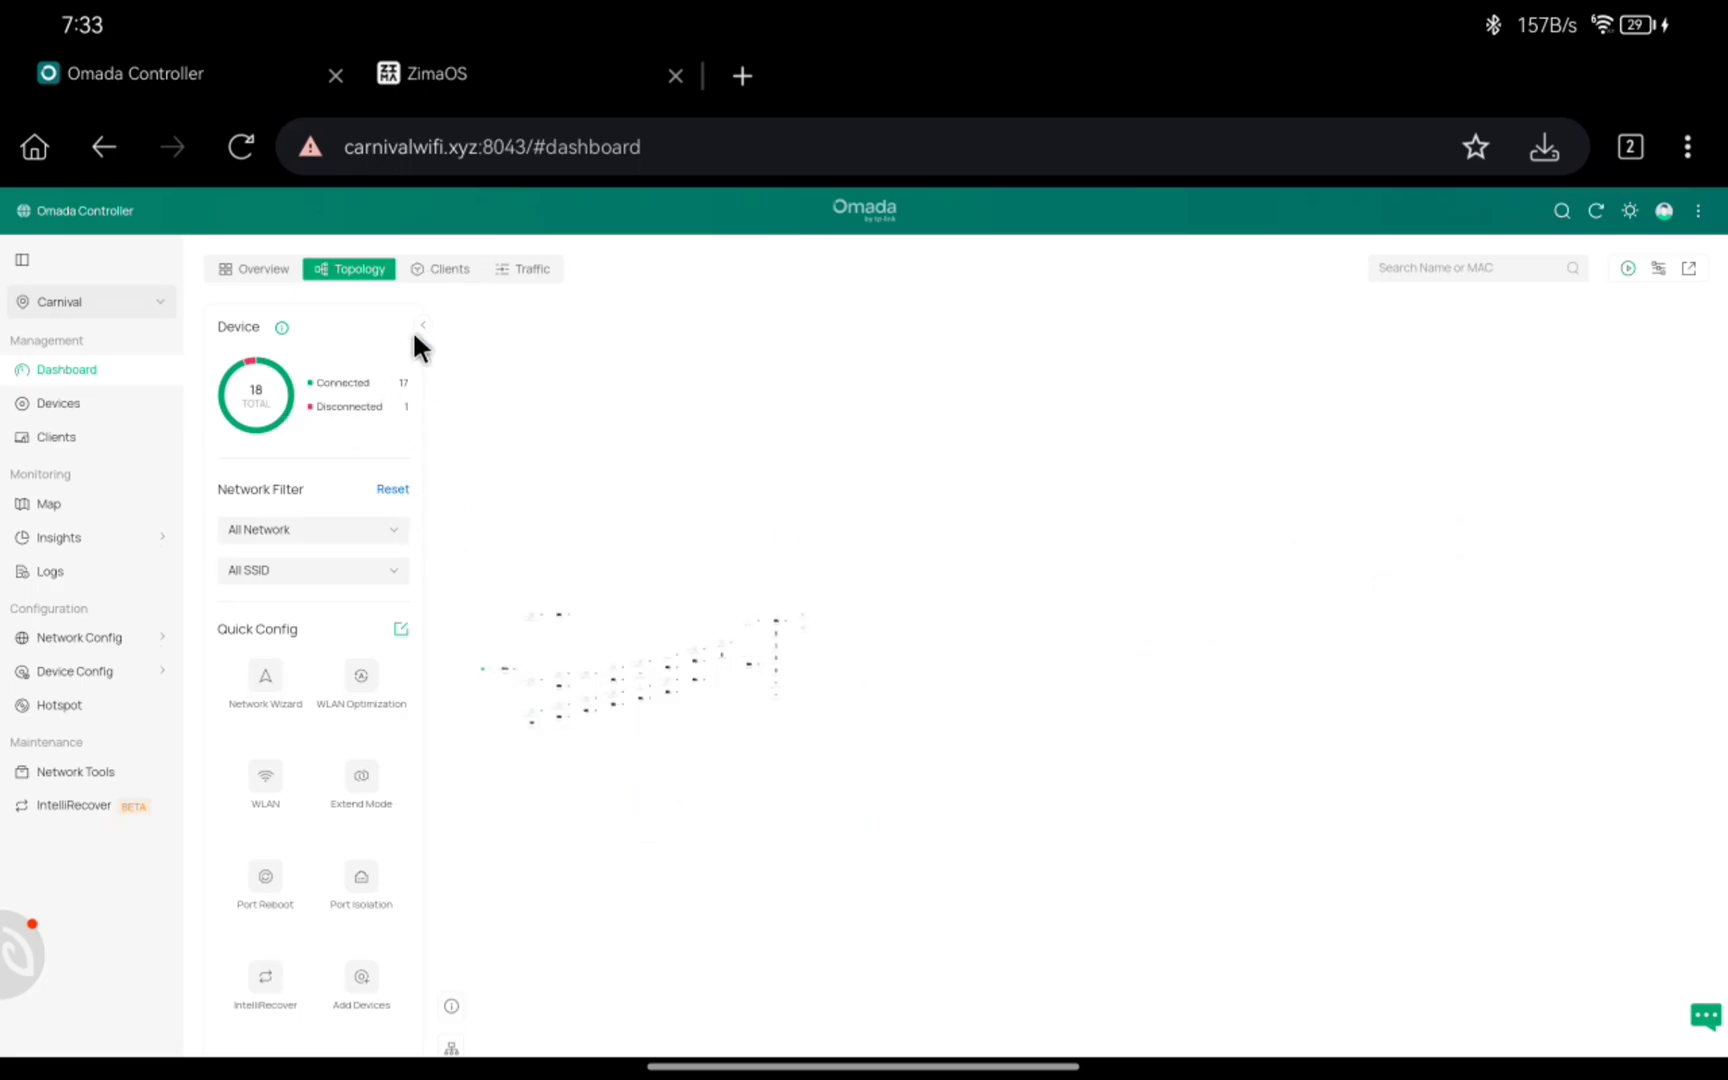
Step: Show the client statistics and examine the signal distribution and the details of weak-signal wireless clients
{"action": "left_click", "coordinate": [428, 271]}
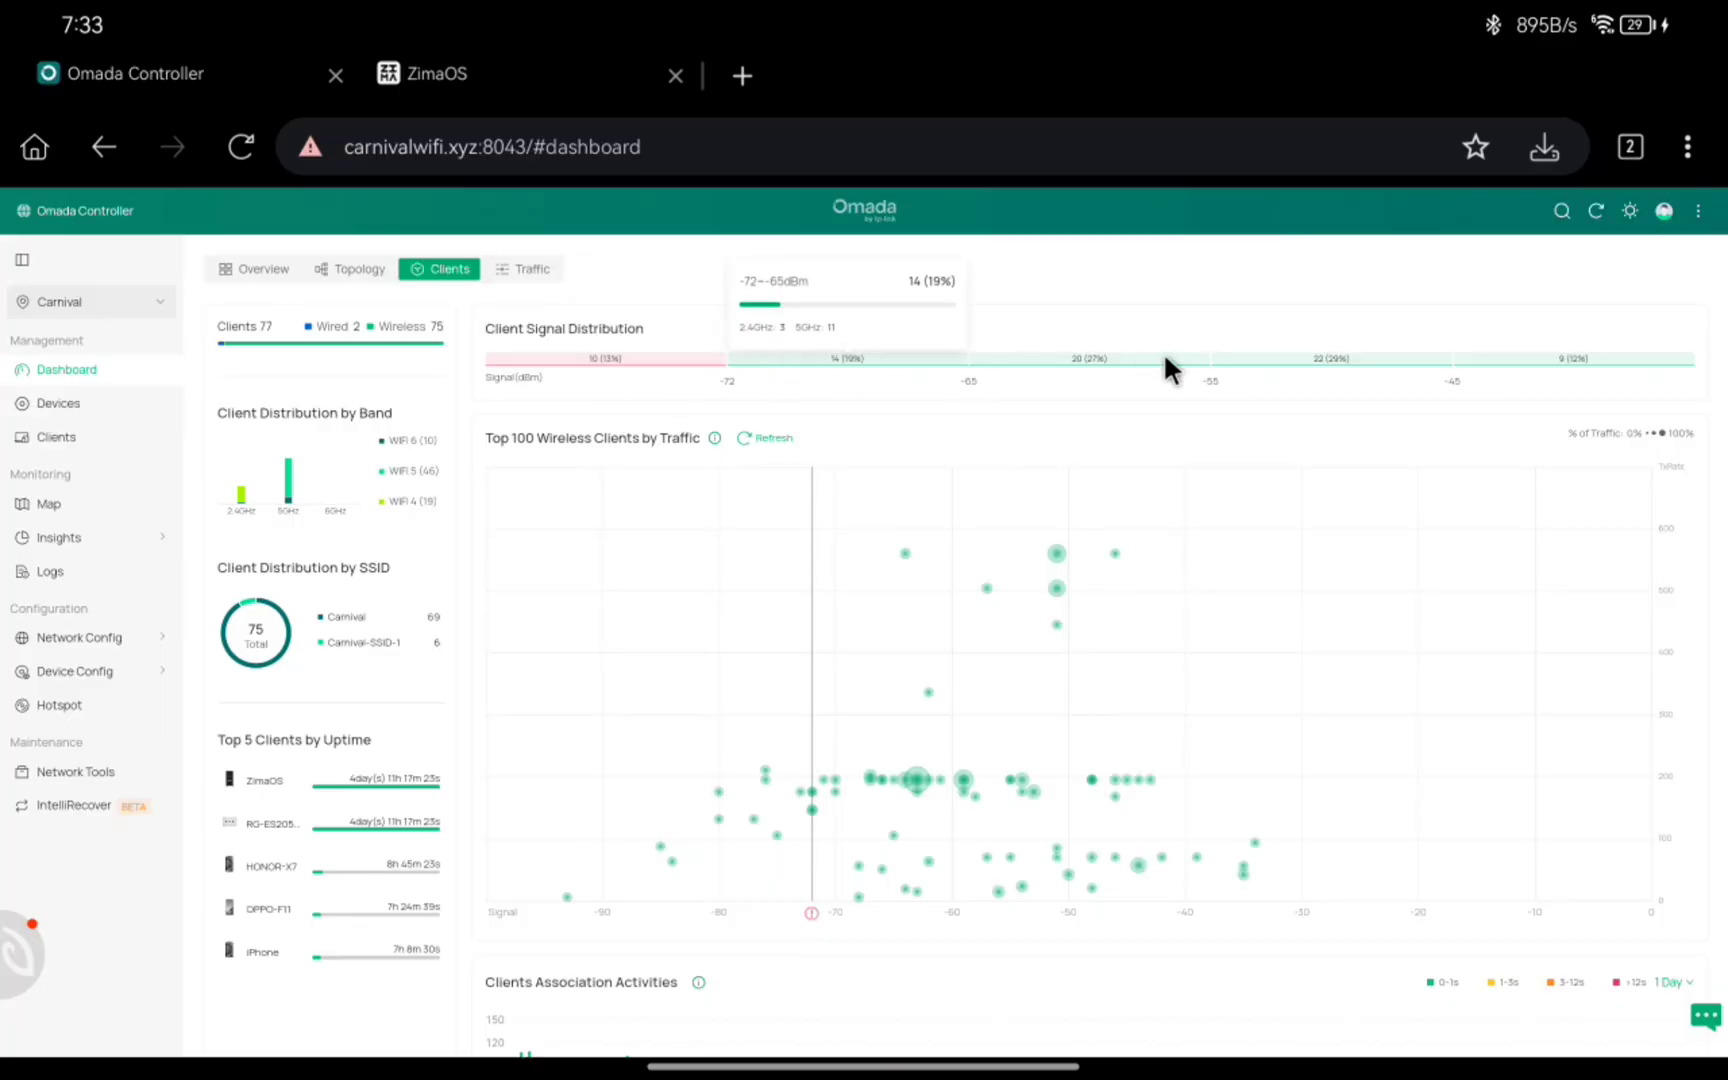
{"action": "mouse_move", "coordinate": [1241, 360]}
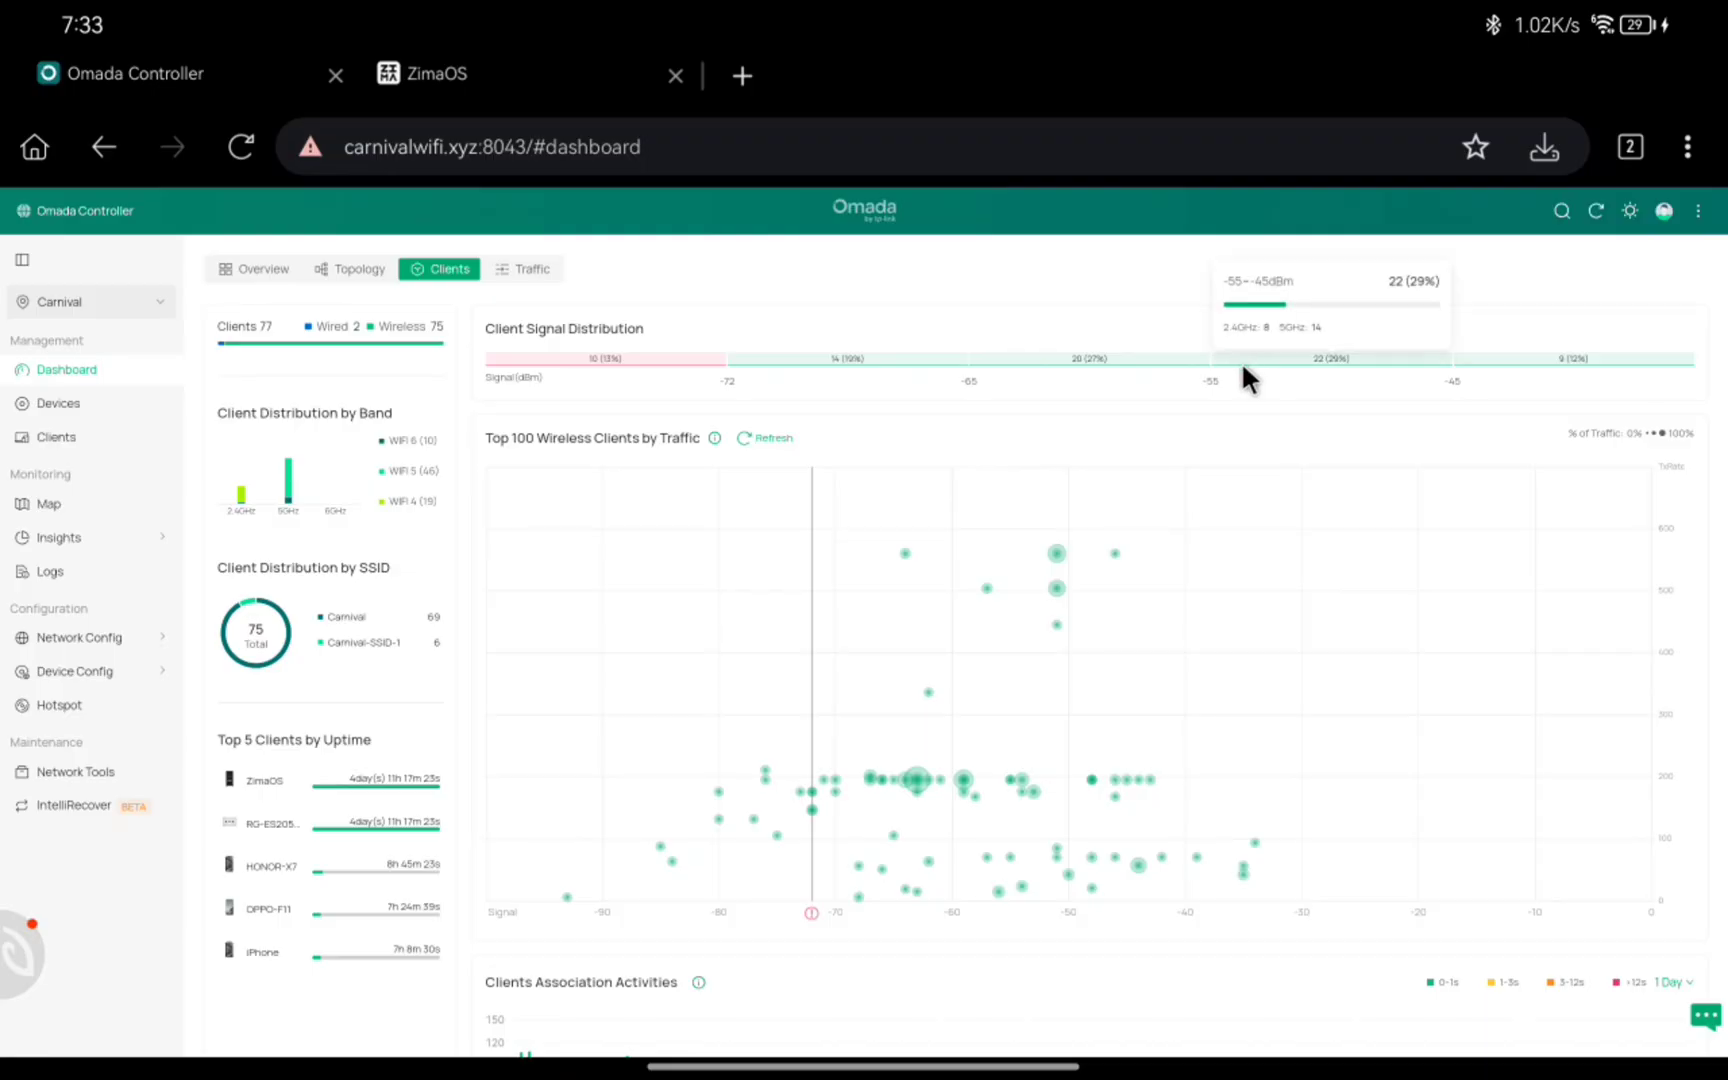
{"action": "mouse_move", "coordinate": [763, 776]}
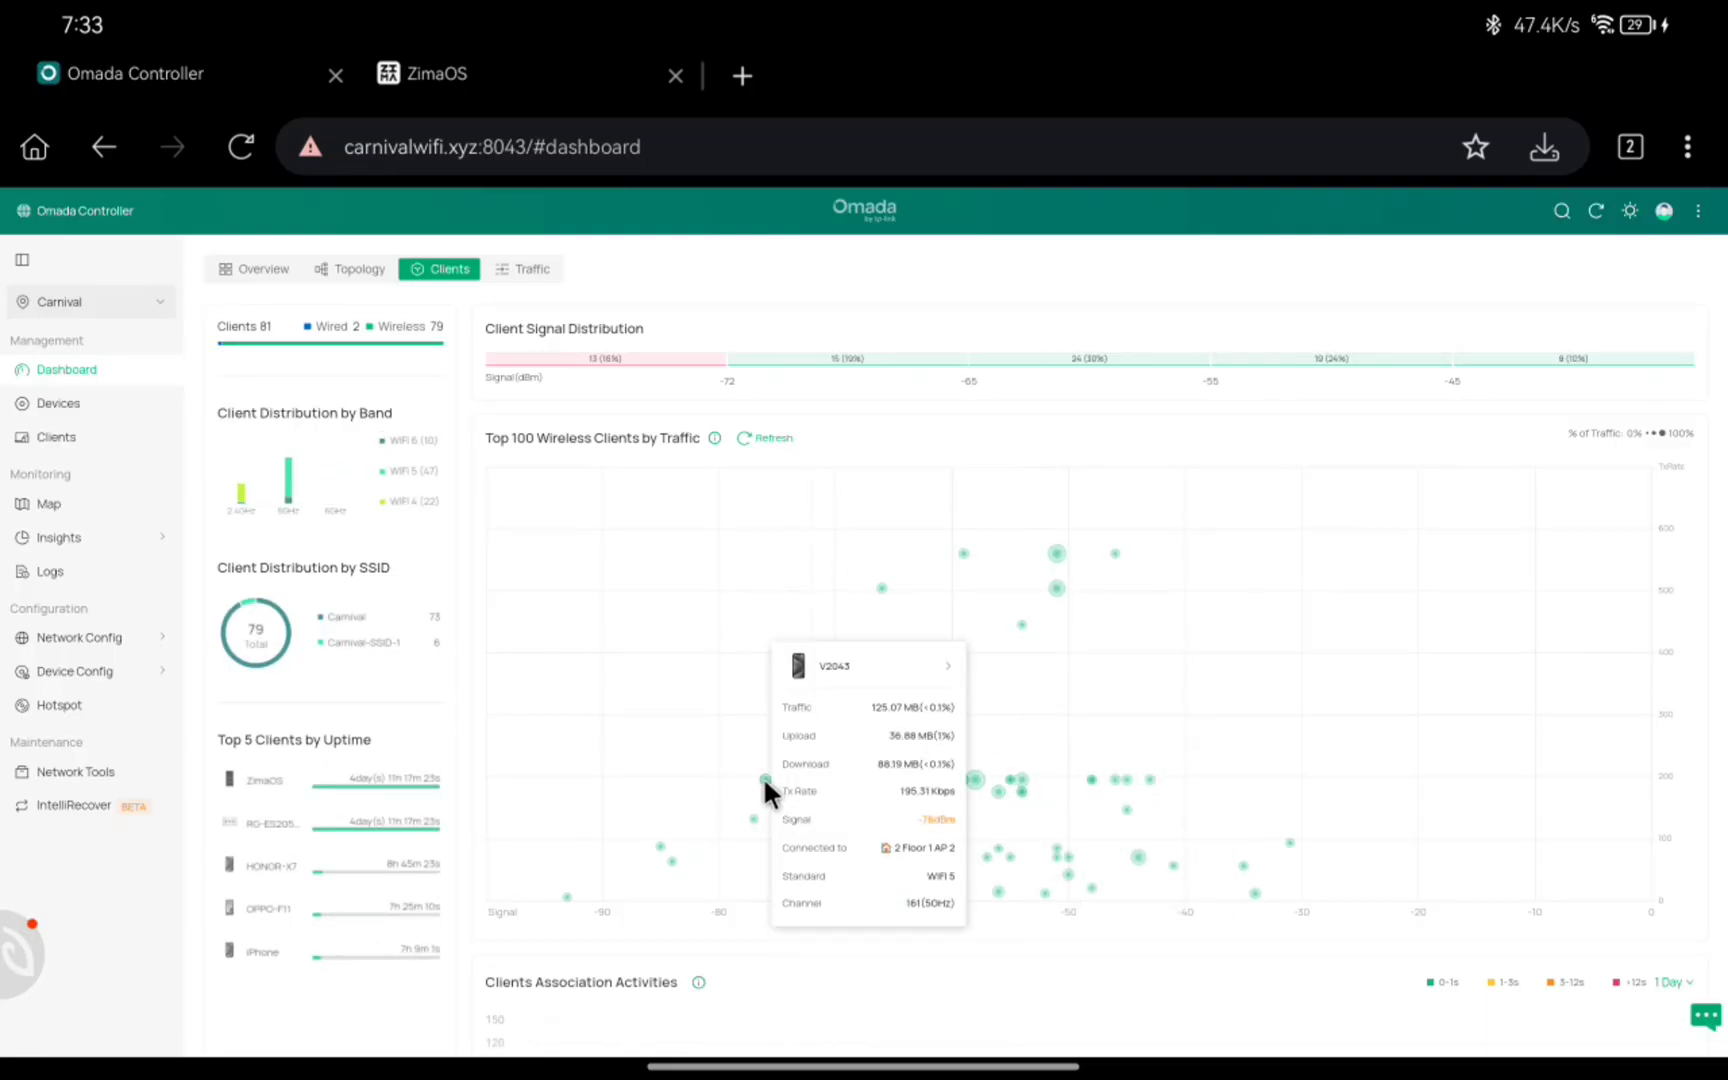
{"action": "mouse_move", "coordinate": [821, 913]}
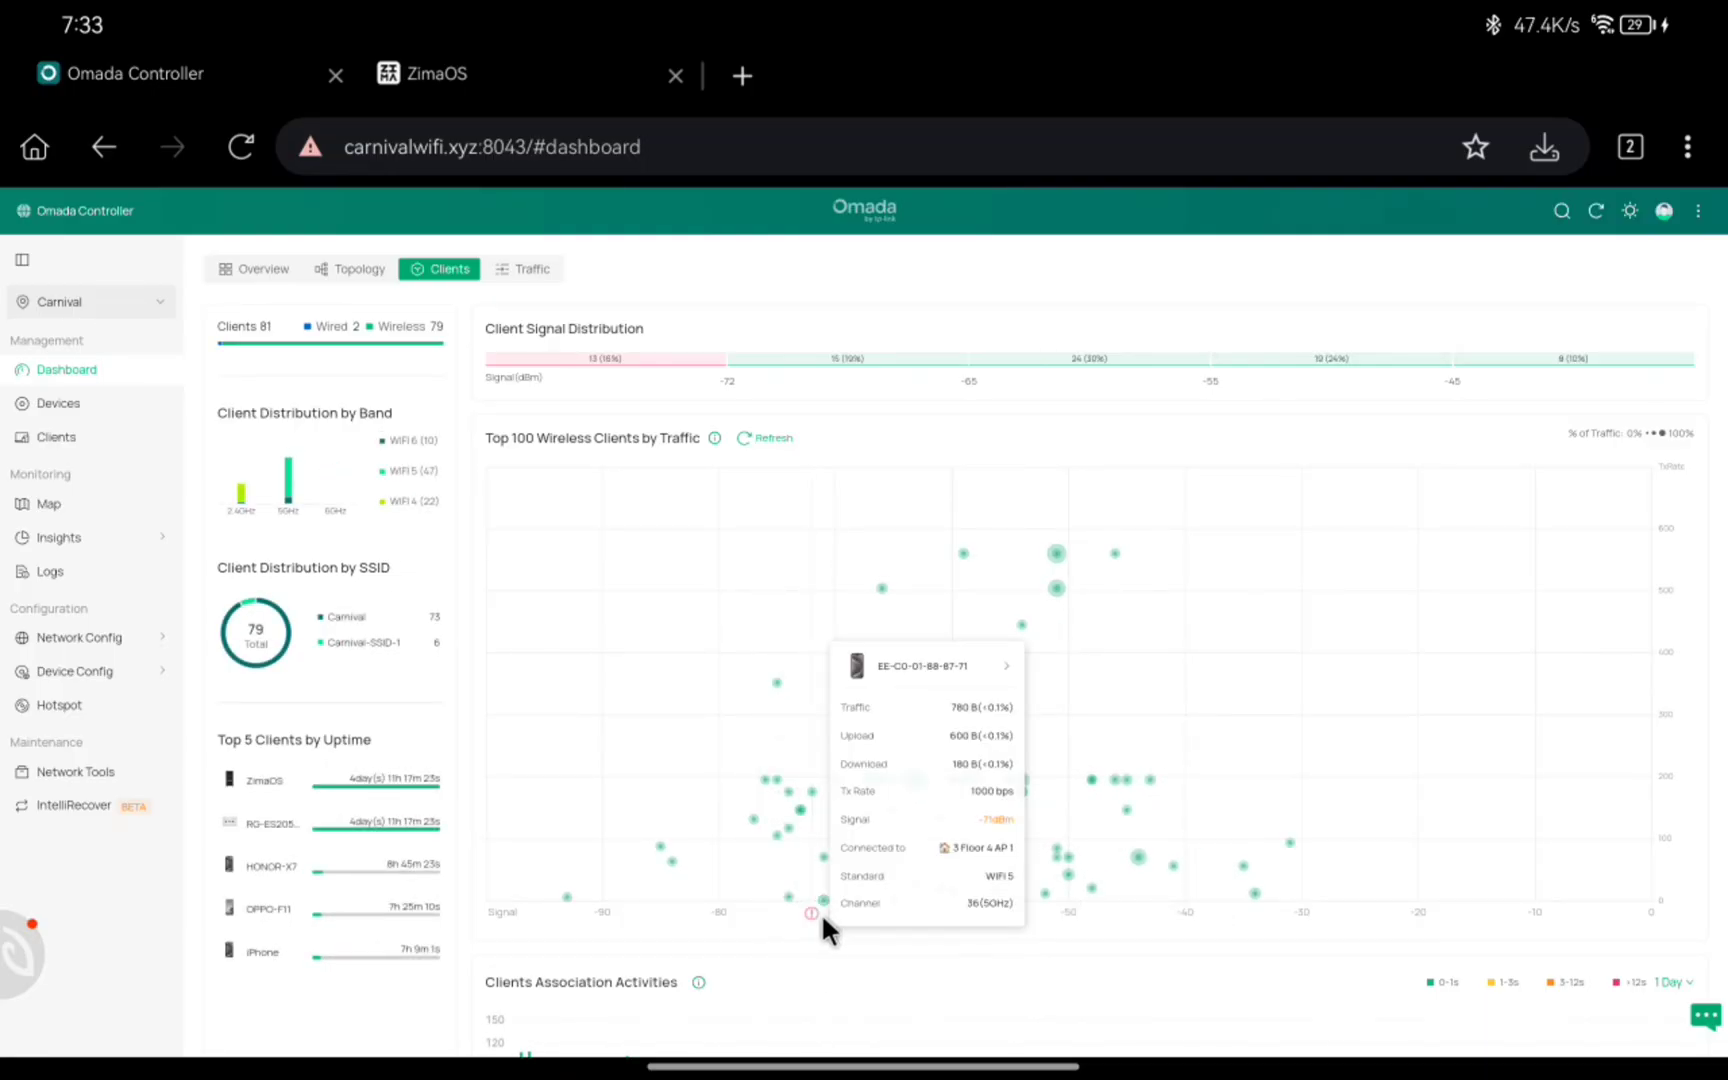
{"action": "mouse_move", "coordinate": [768, 838]}
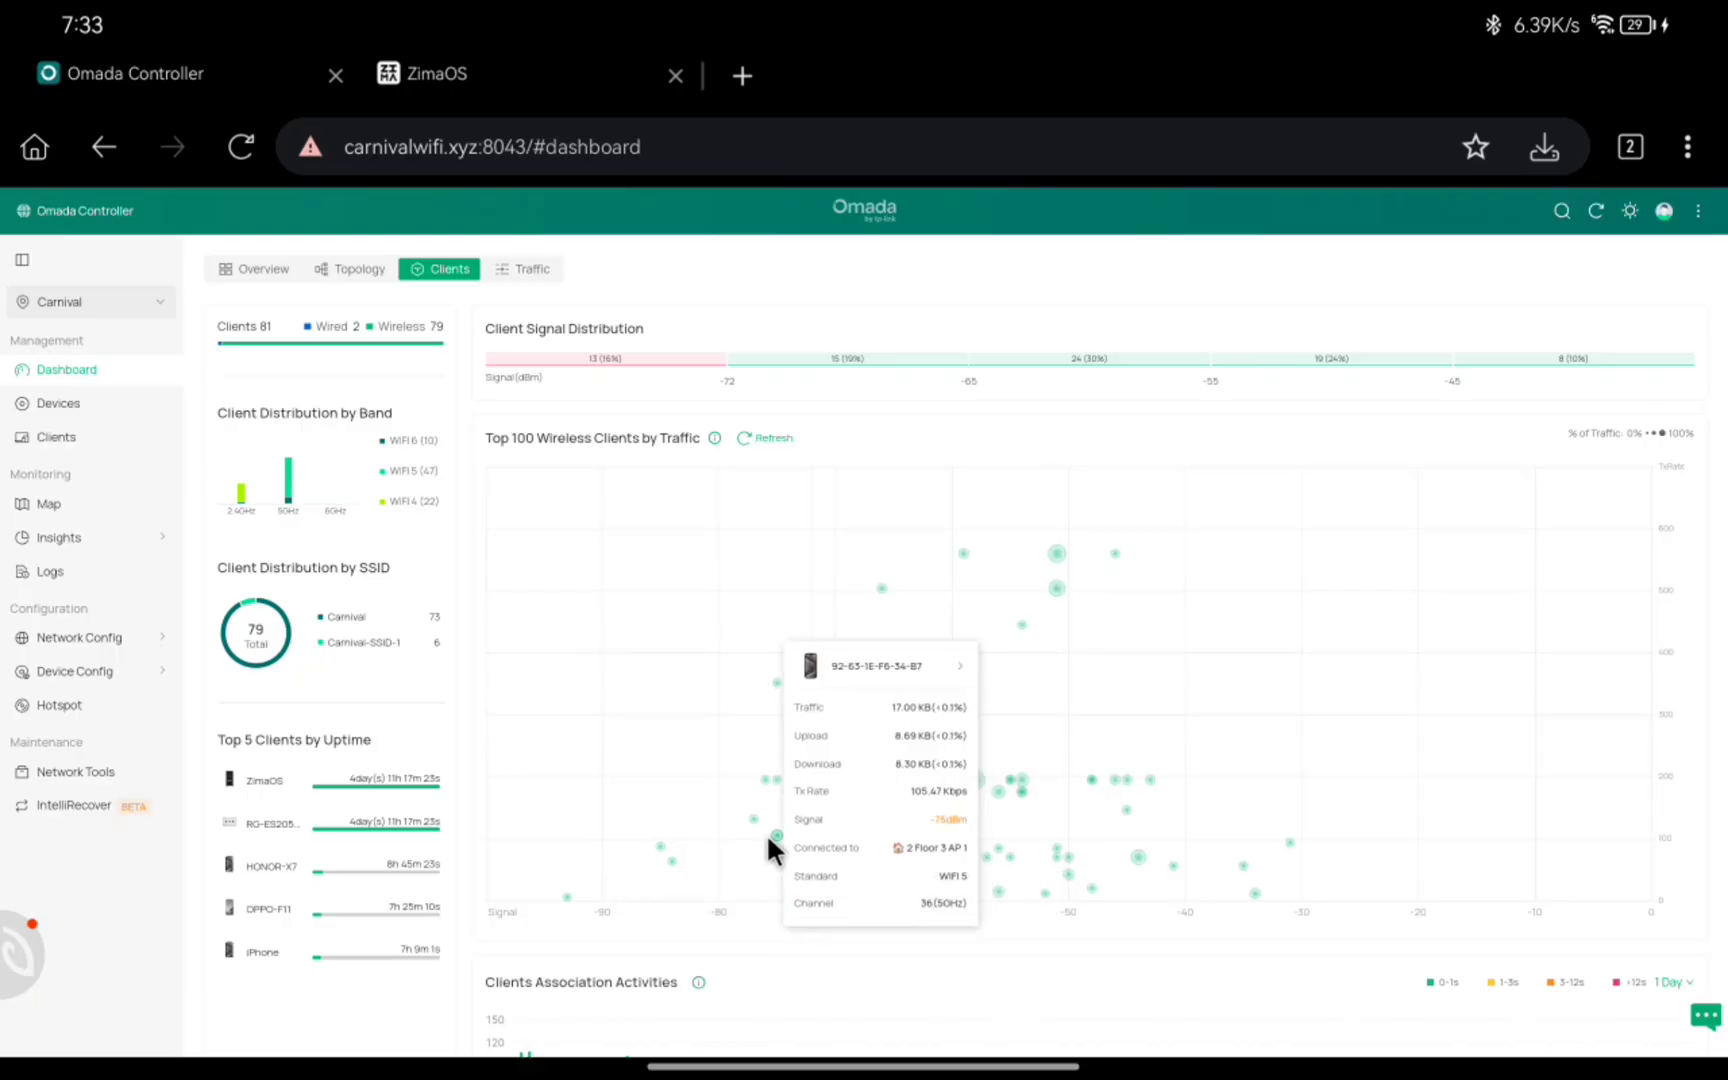
{"action": "mouse_move", "coordinate": [836, 792]}
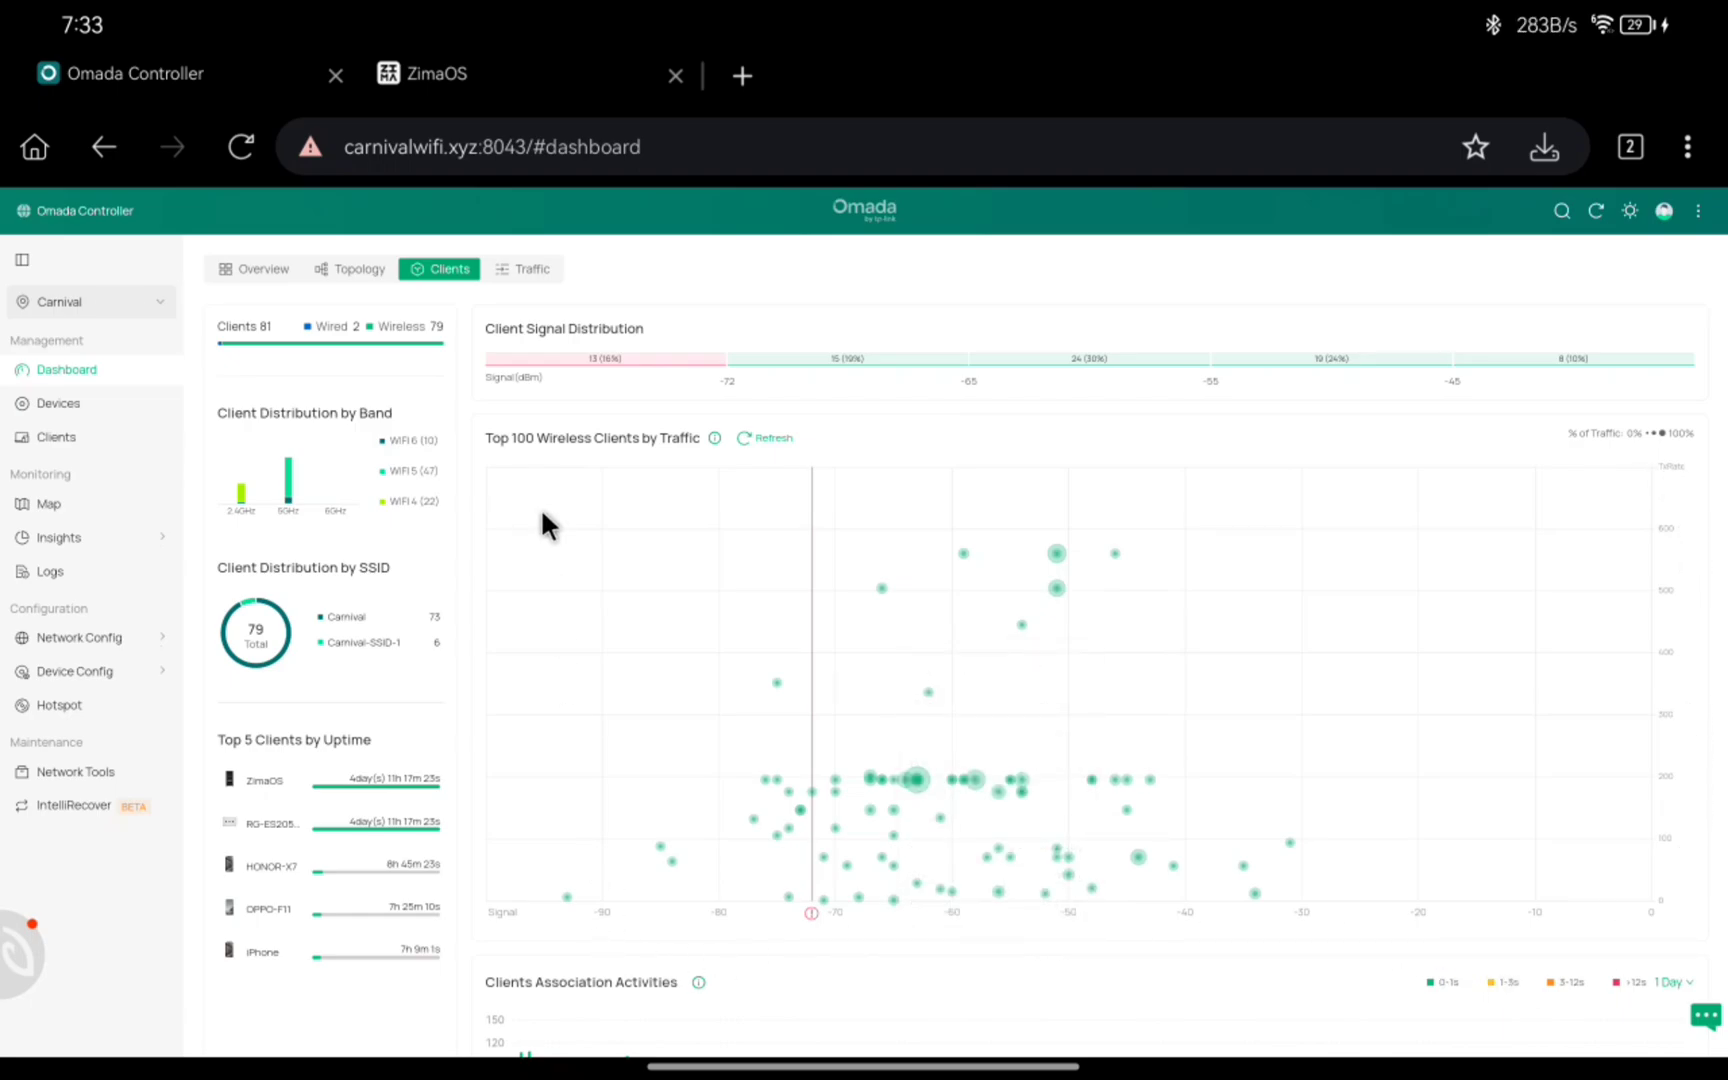
Step: Refresh the Top 100 Wireless Clients by Traffic chart twice
{"action": "left_click", "coordinate": [749, 432]}
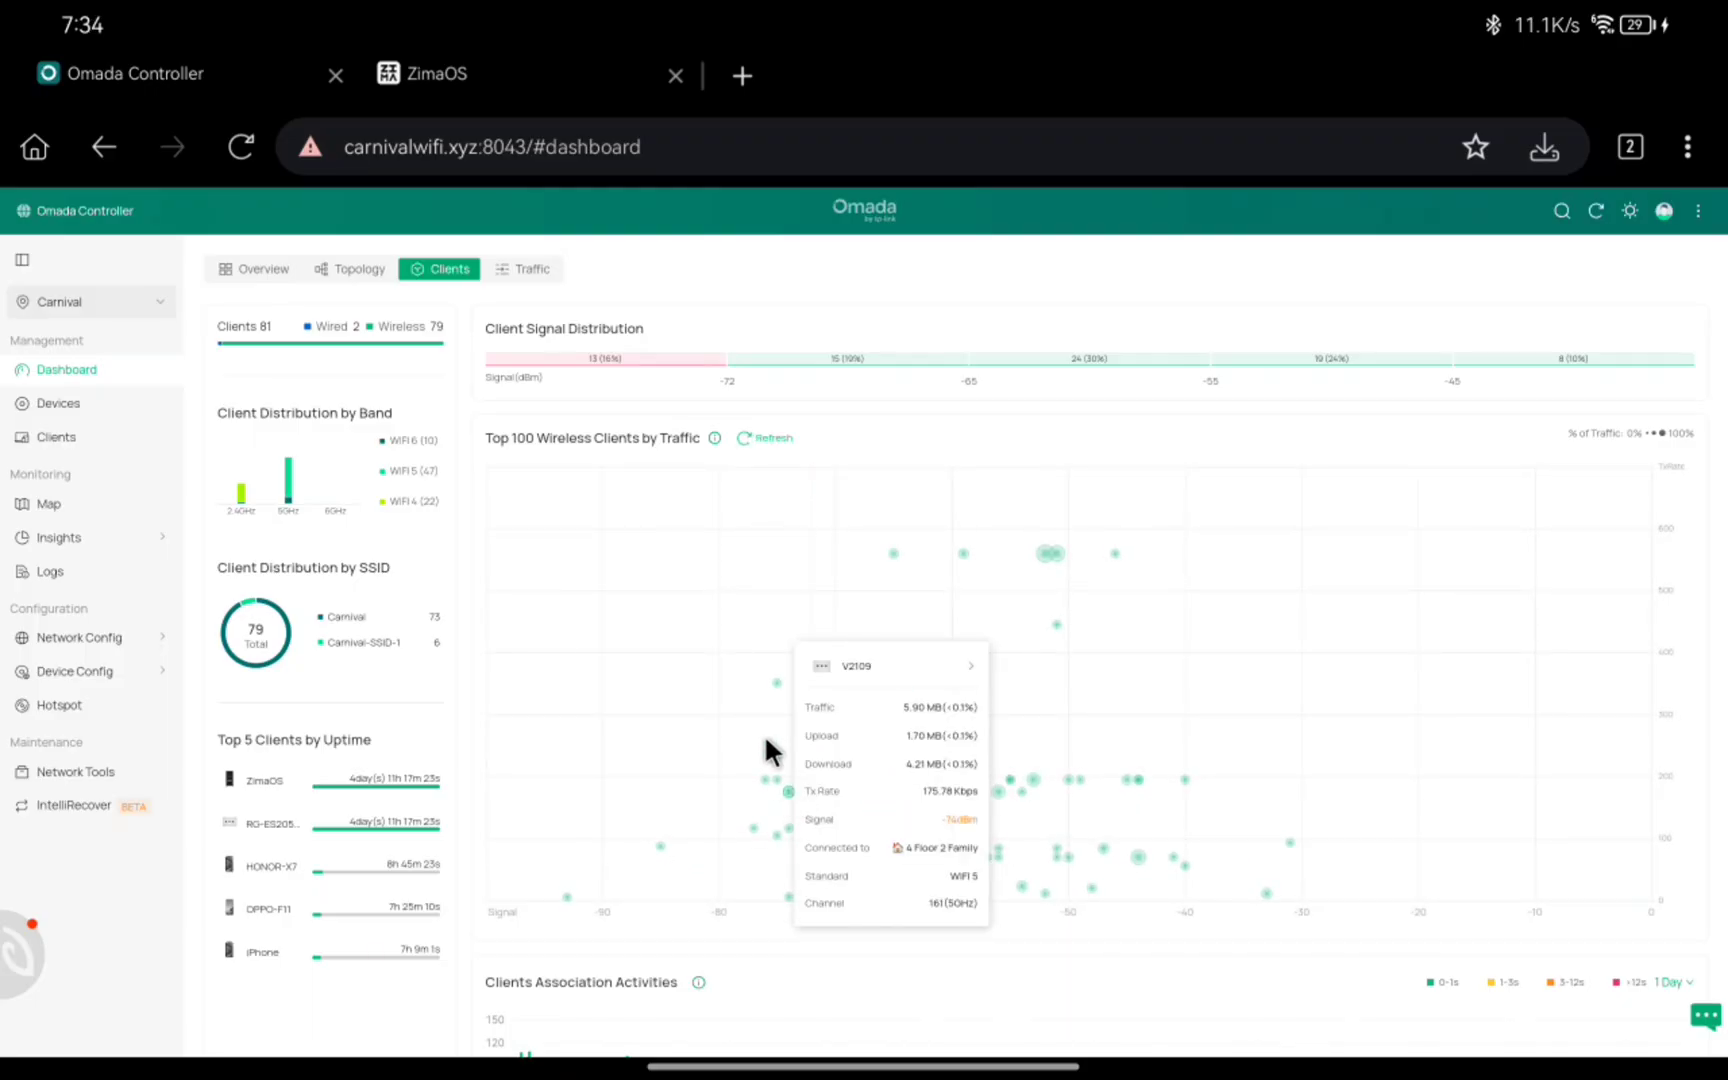
{"action": "left_click", "coordinate": [766, 442]}
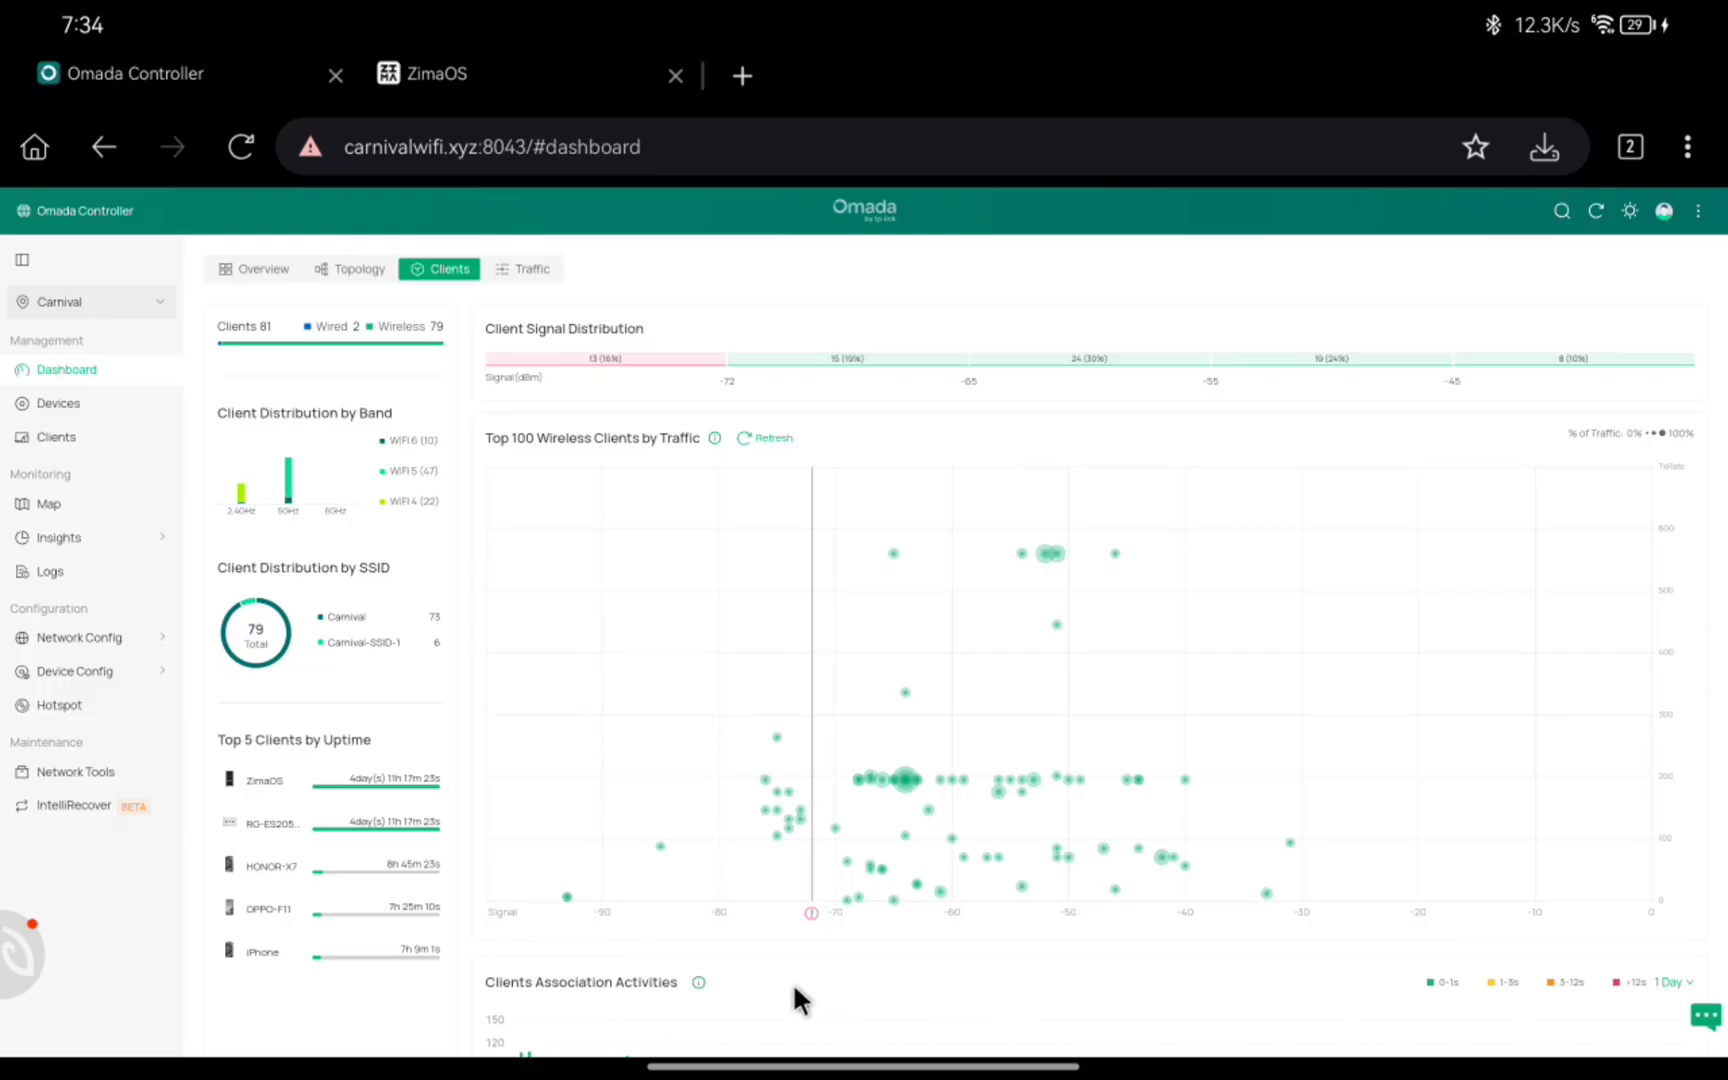
Step: Examine the traffic details of the top clients by uptime and the client distribution by SSID
{"action": "mouse_move", "coordinate": [412, 838]}
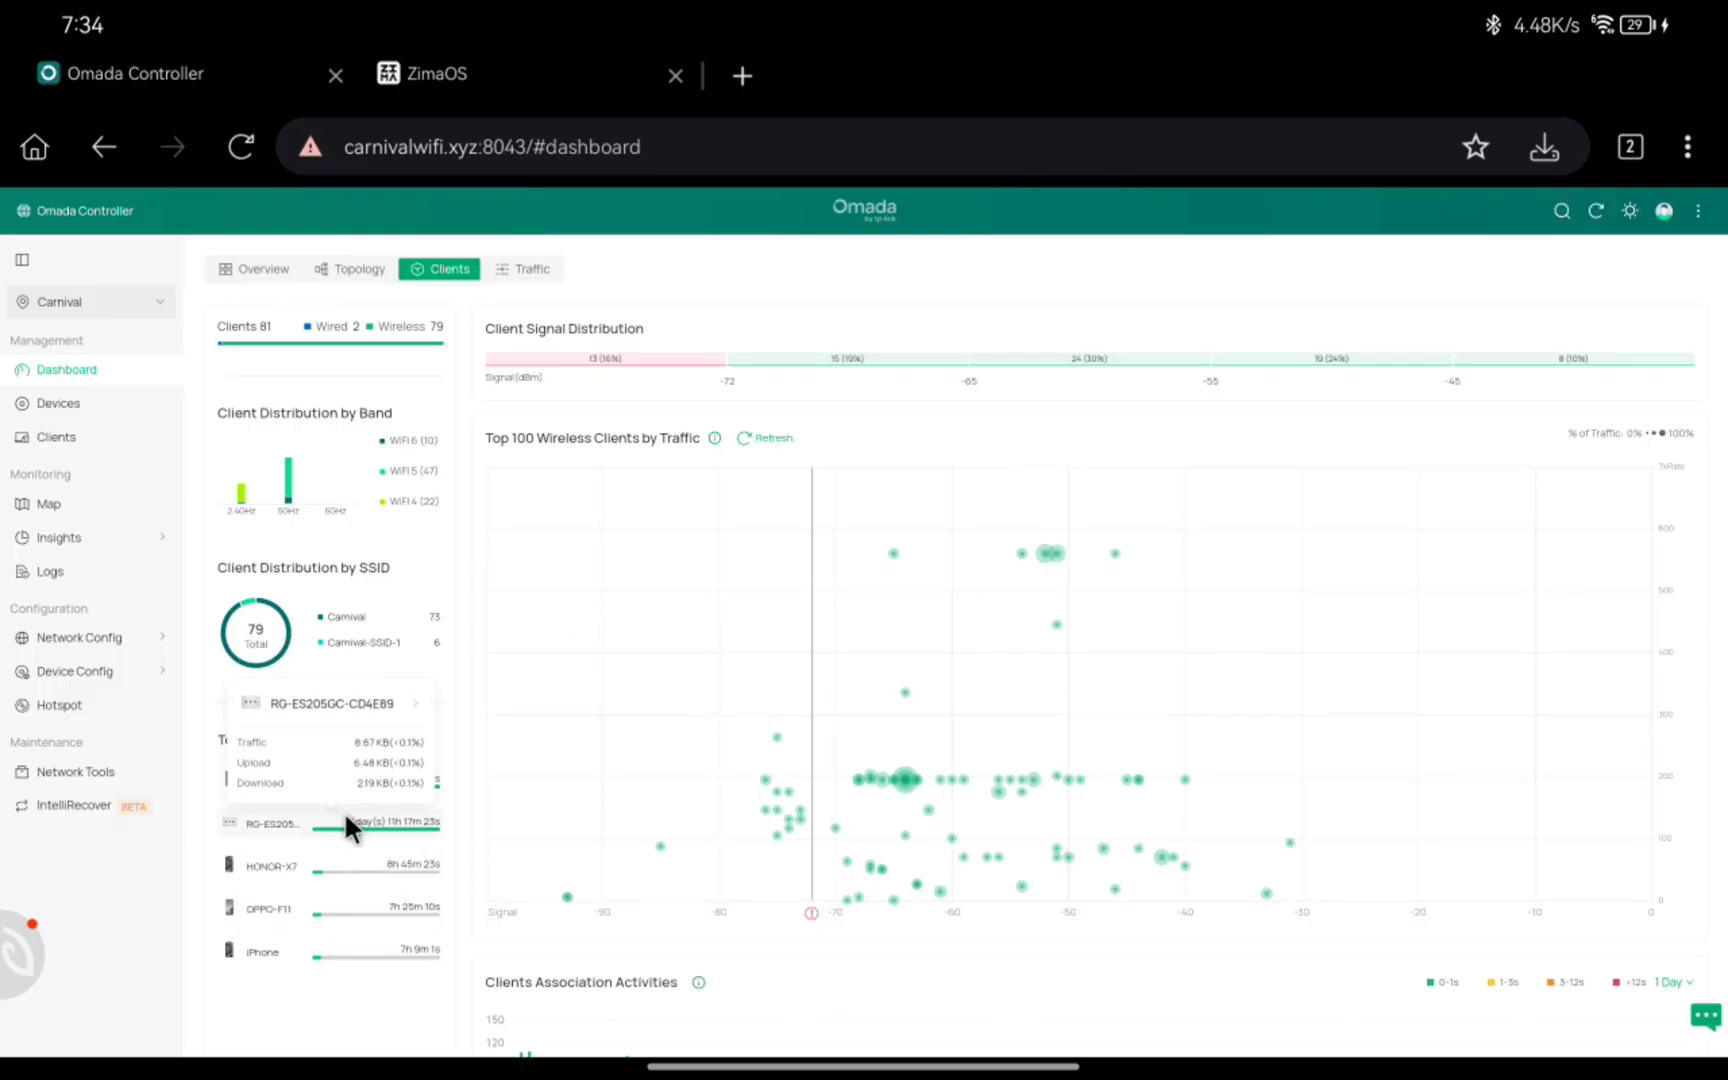
{"action": "mouse_move", "coordinate": [412, 784]}
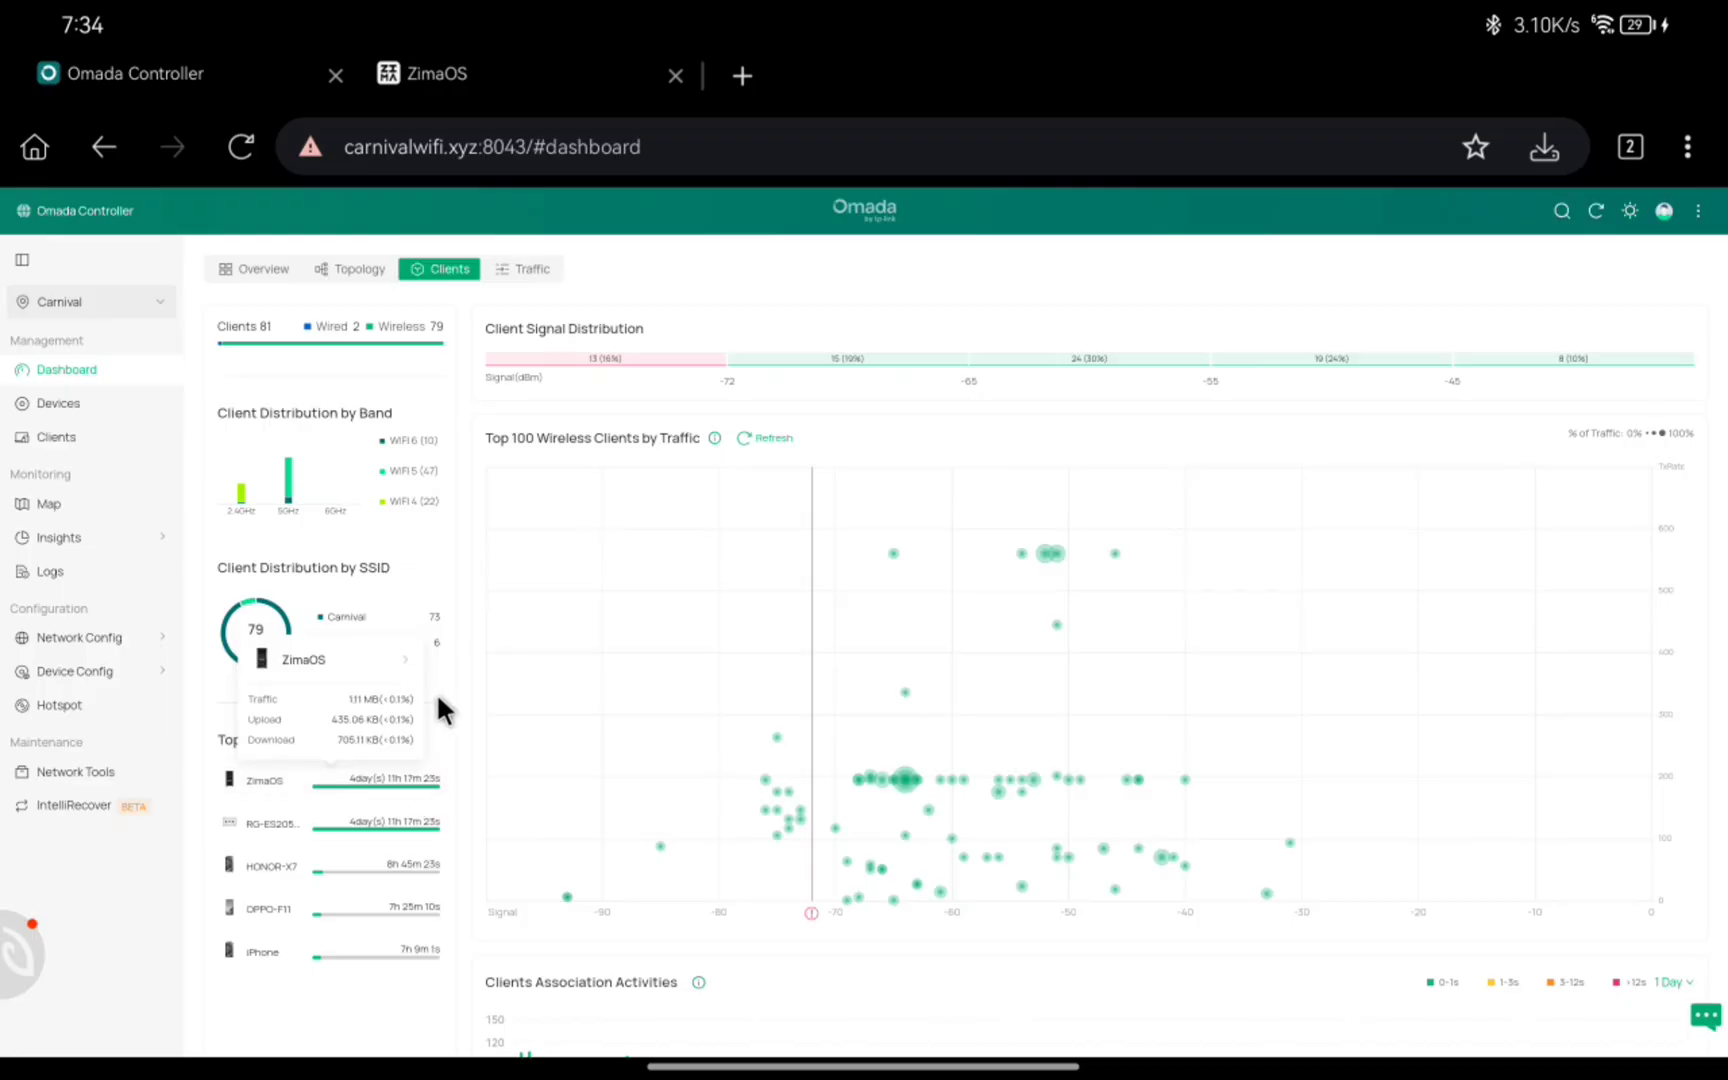
{"action": "mouse_move", "coordinate": [272, 632]}
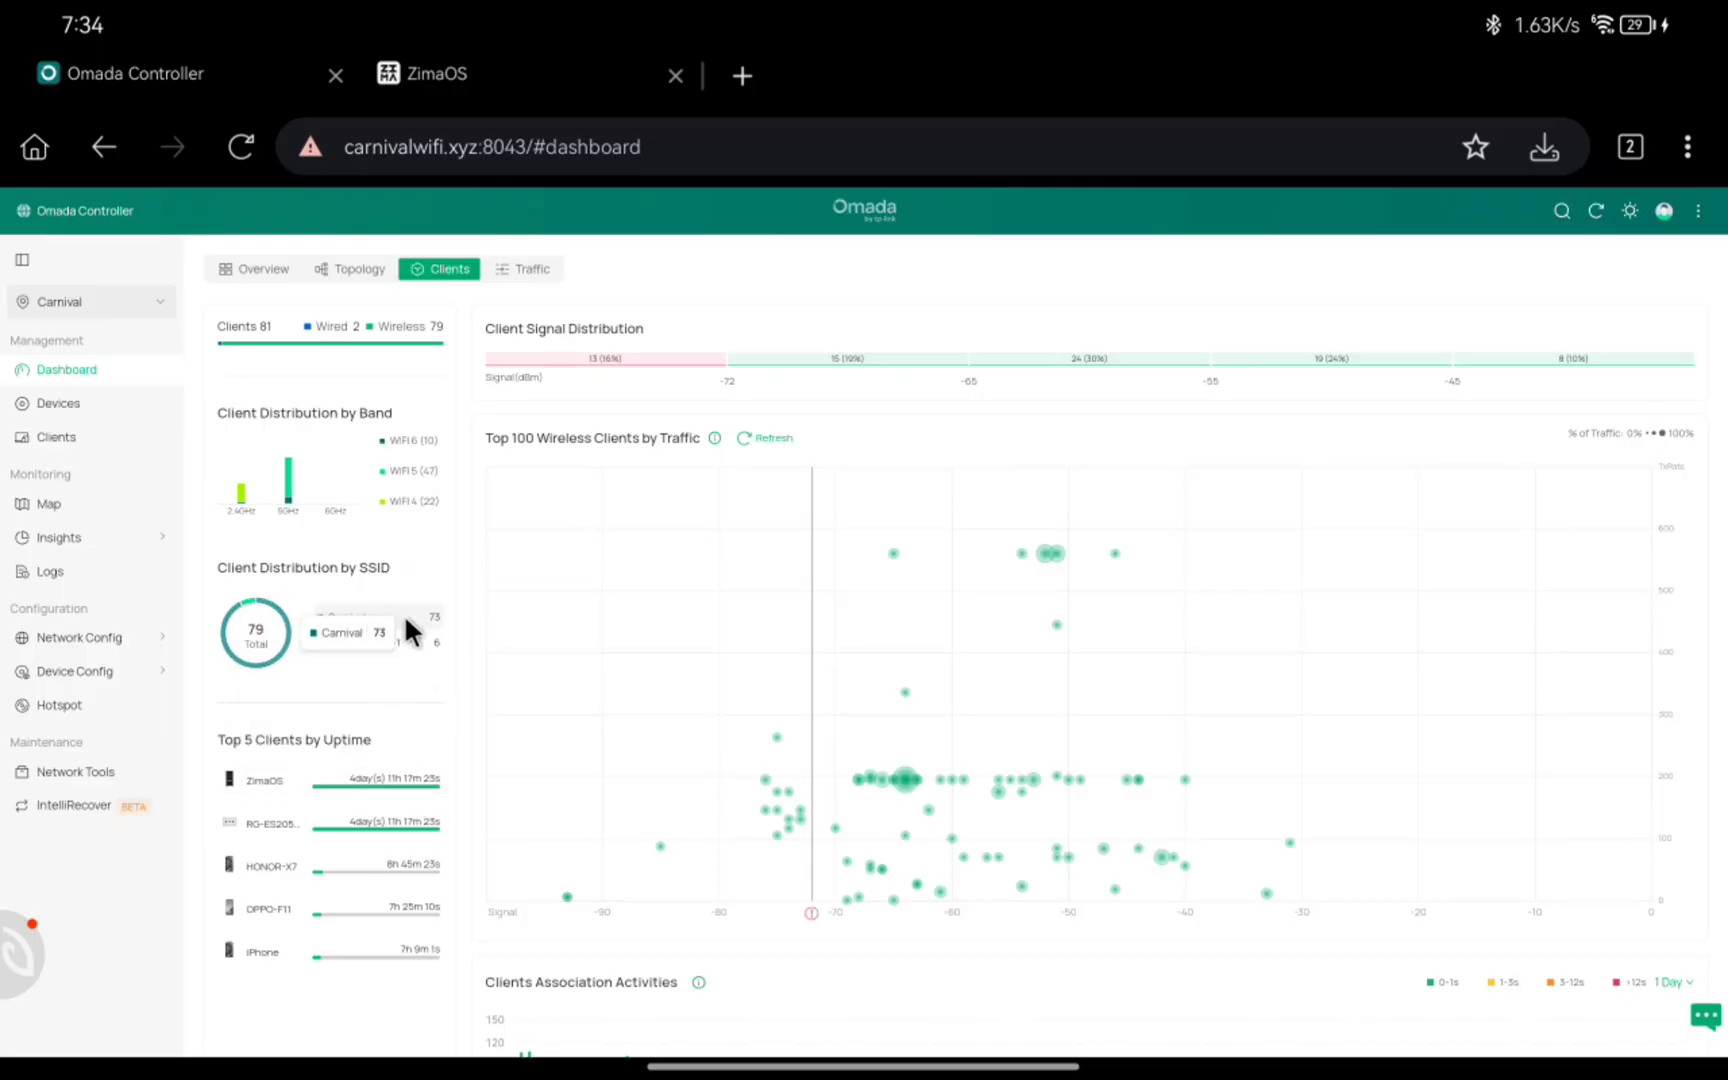
Step: Show the site's traffic statistics and review the applications by category, allowed apps and blocked apps, ending on the categories
{"action": "left_click", "coordinate": [522, 267]}
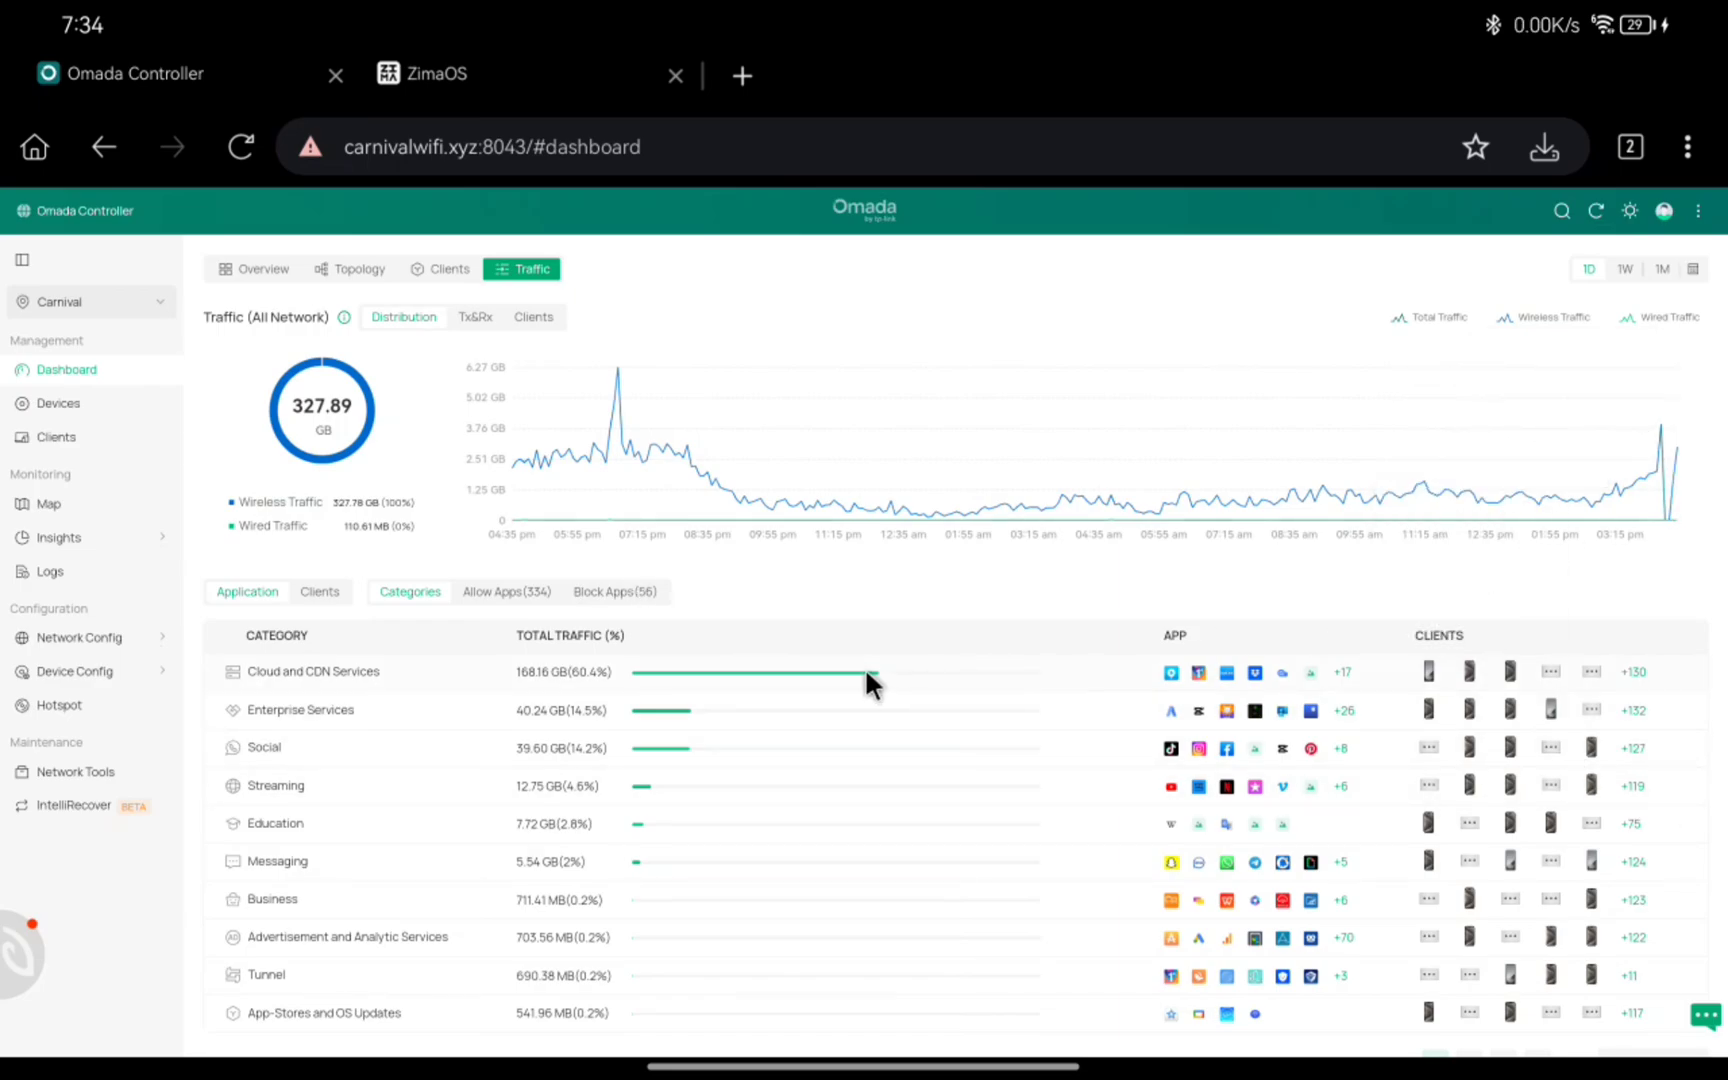
{"action": "mouse_move", "coordinate": [1586, 670]}
{"action": "left_click", "coordinate": [472, 590]}
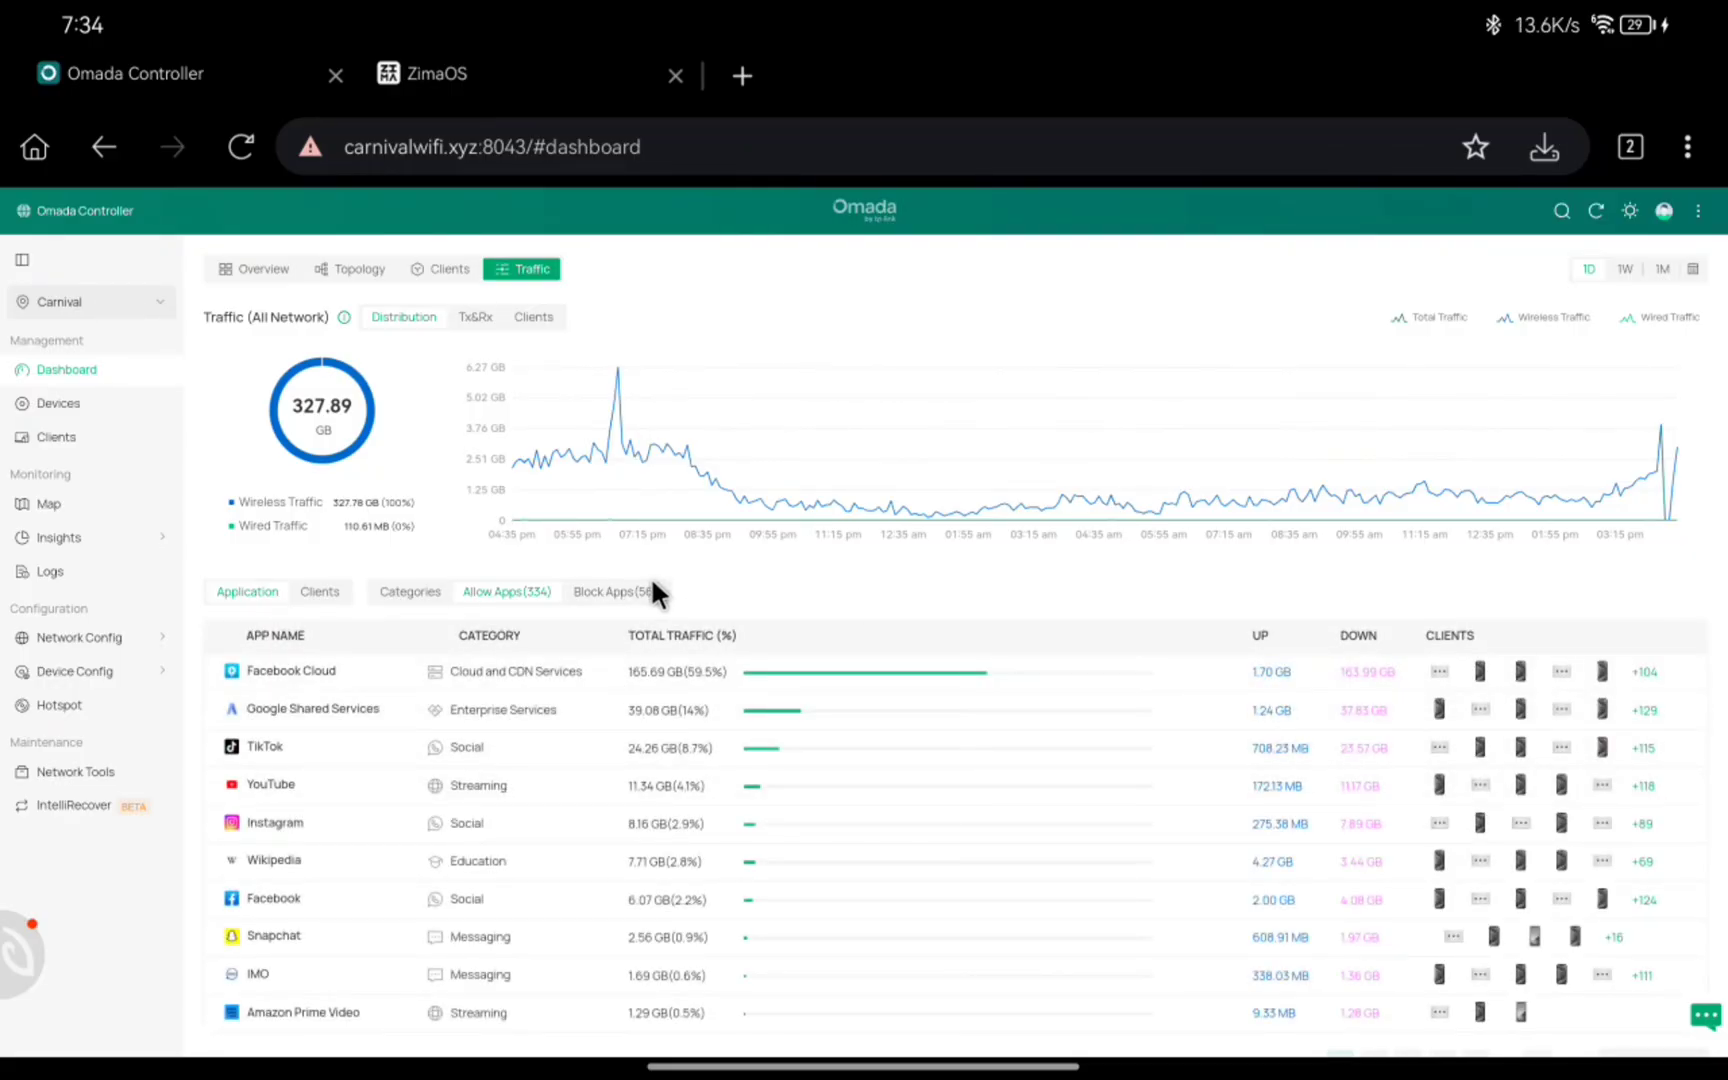
{"action": "left_click", "coordinate": [616, 590]}
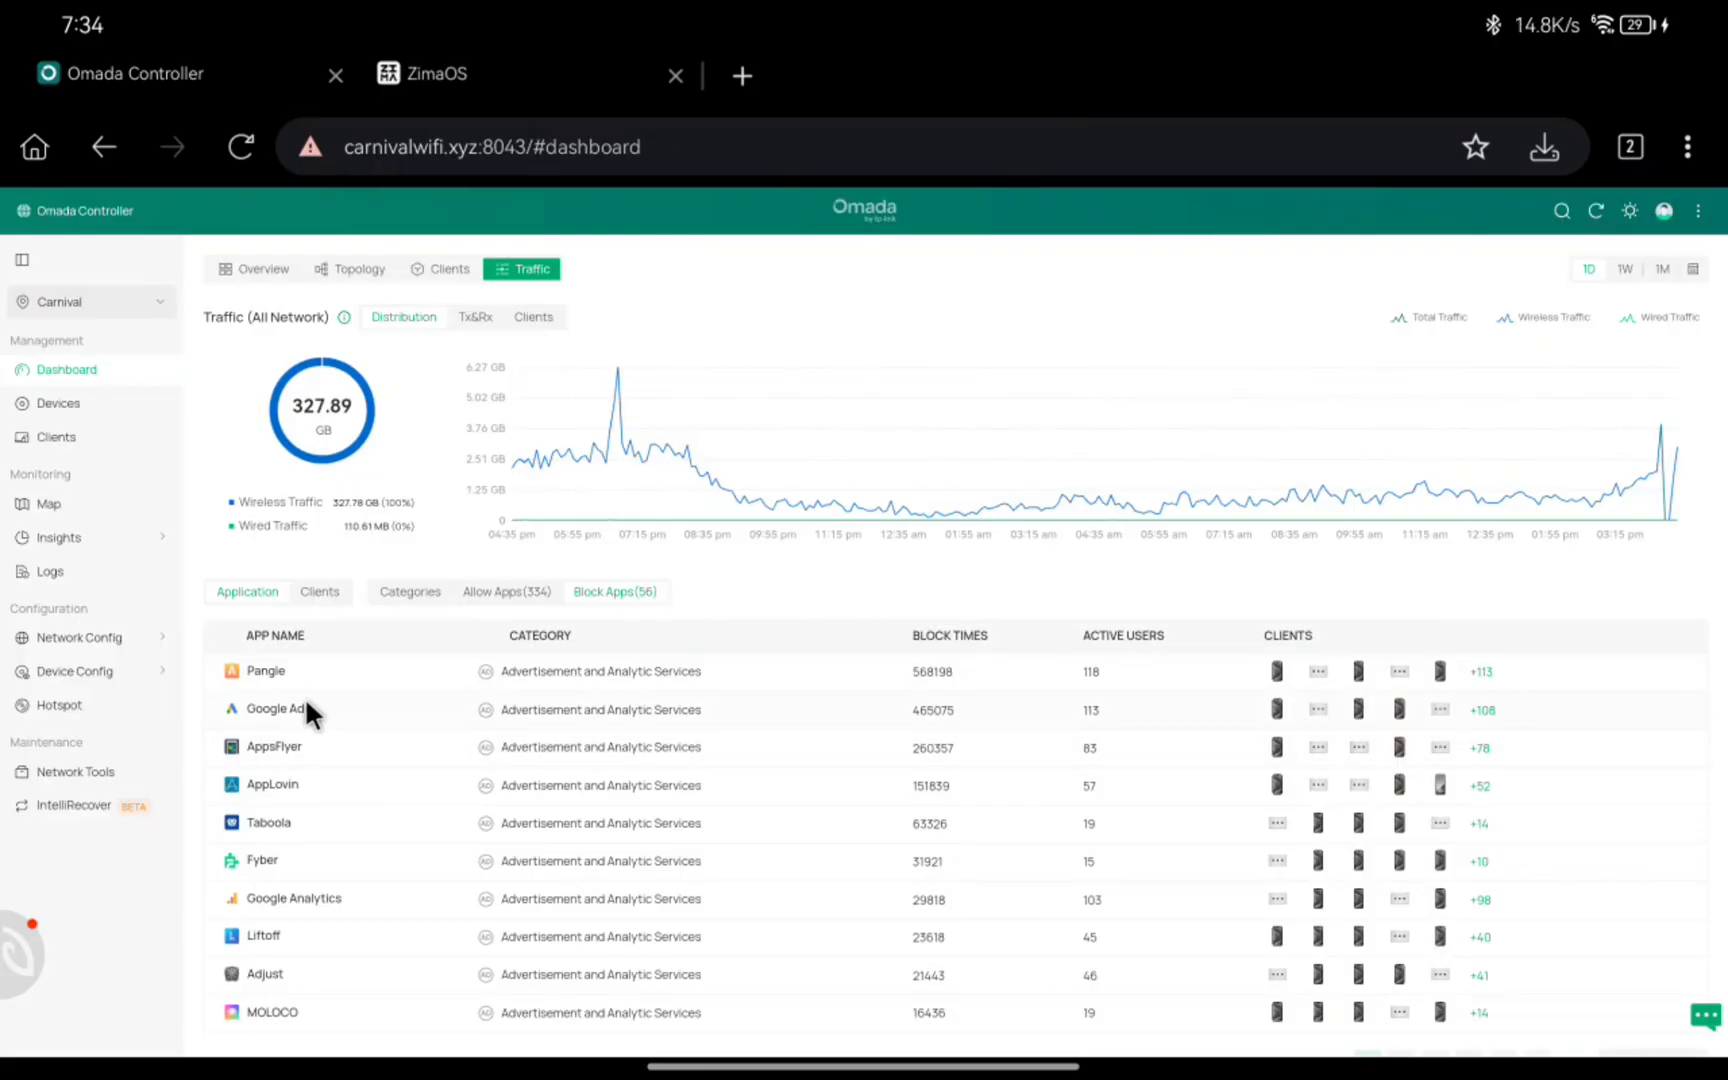
{"action": "mouse_move", "coordinate": [265, 665]}
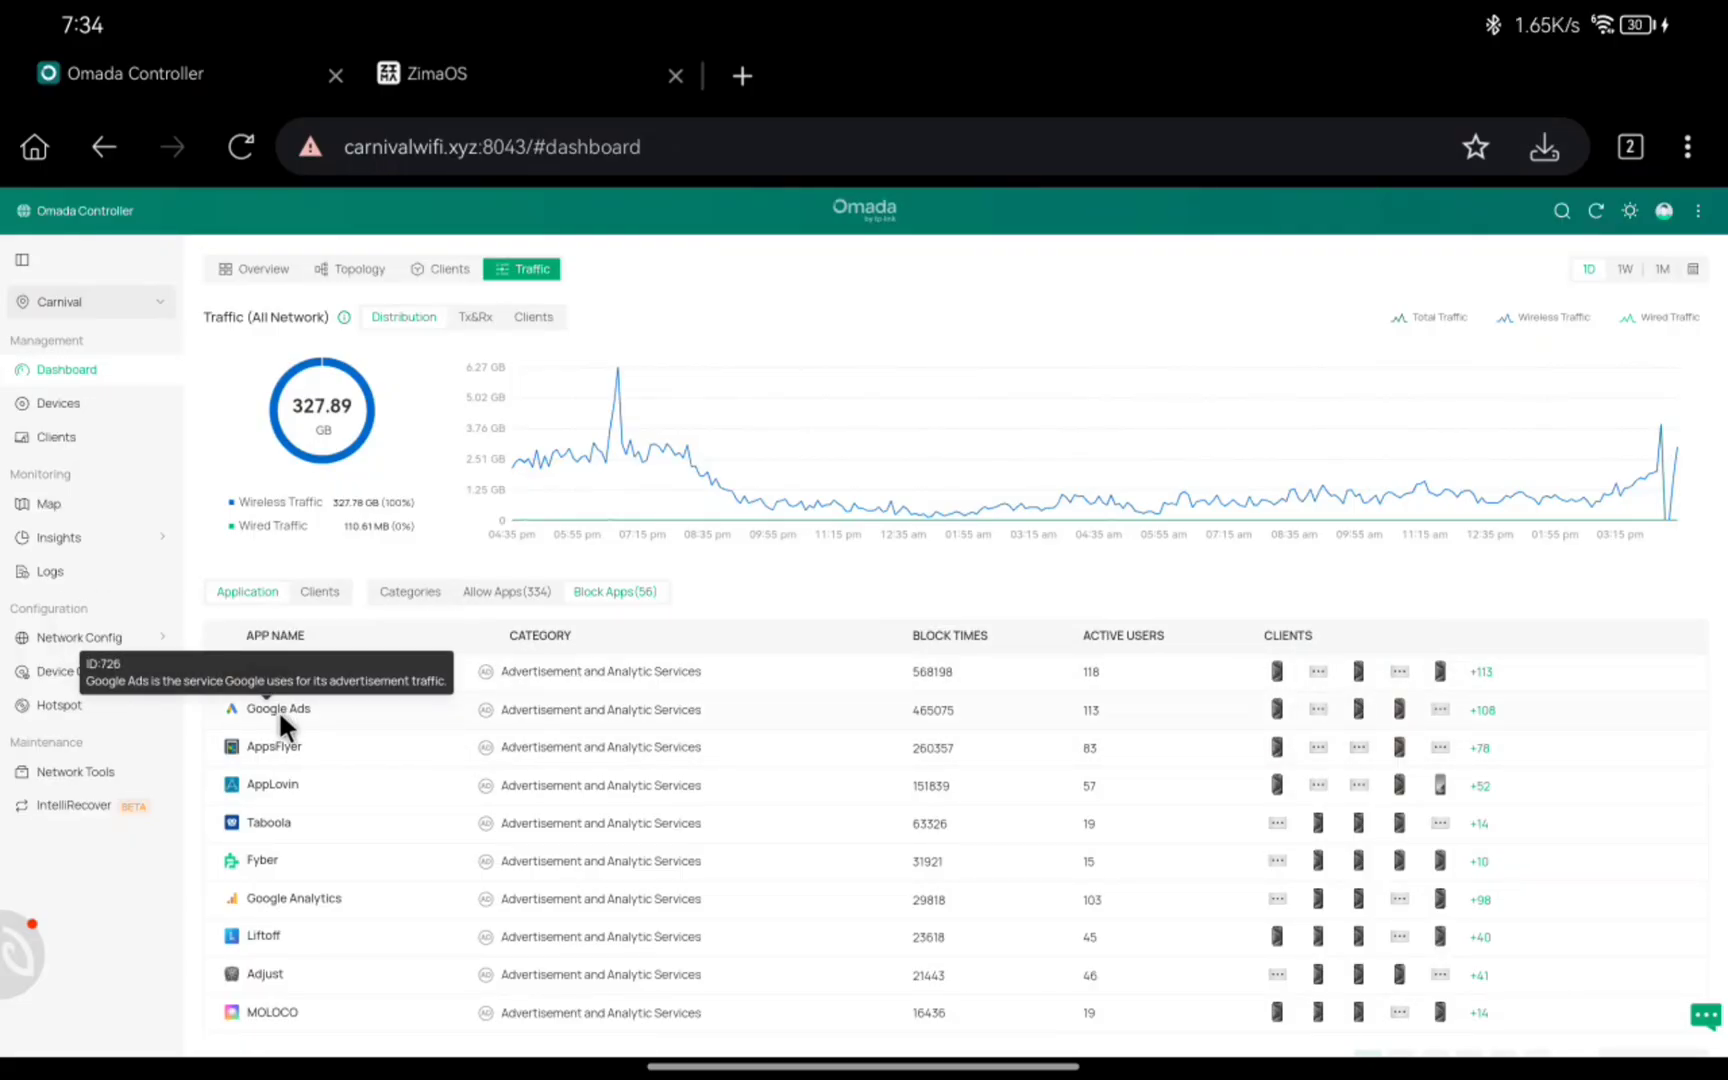
{"action": "left_click", "coordinate": [383, 594]}
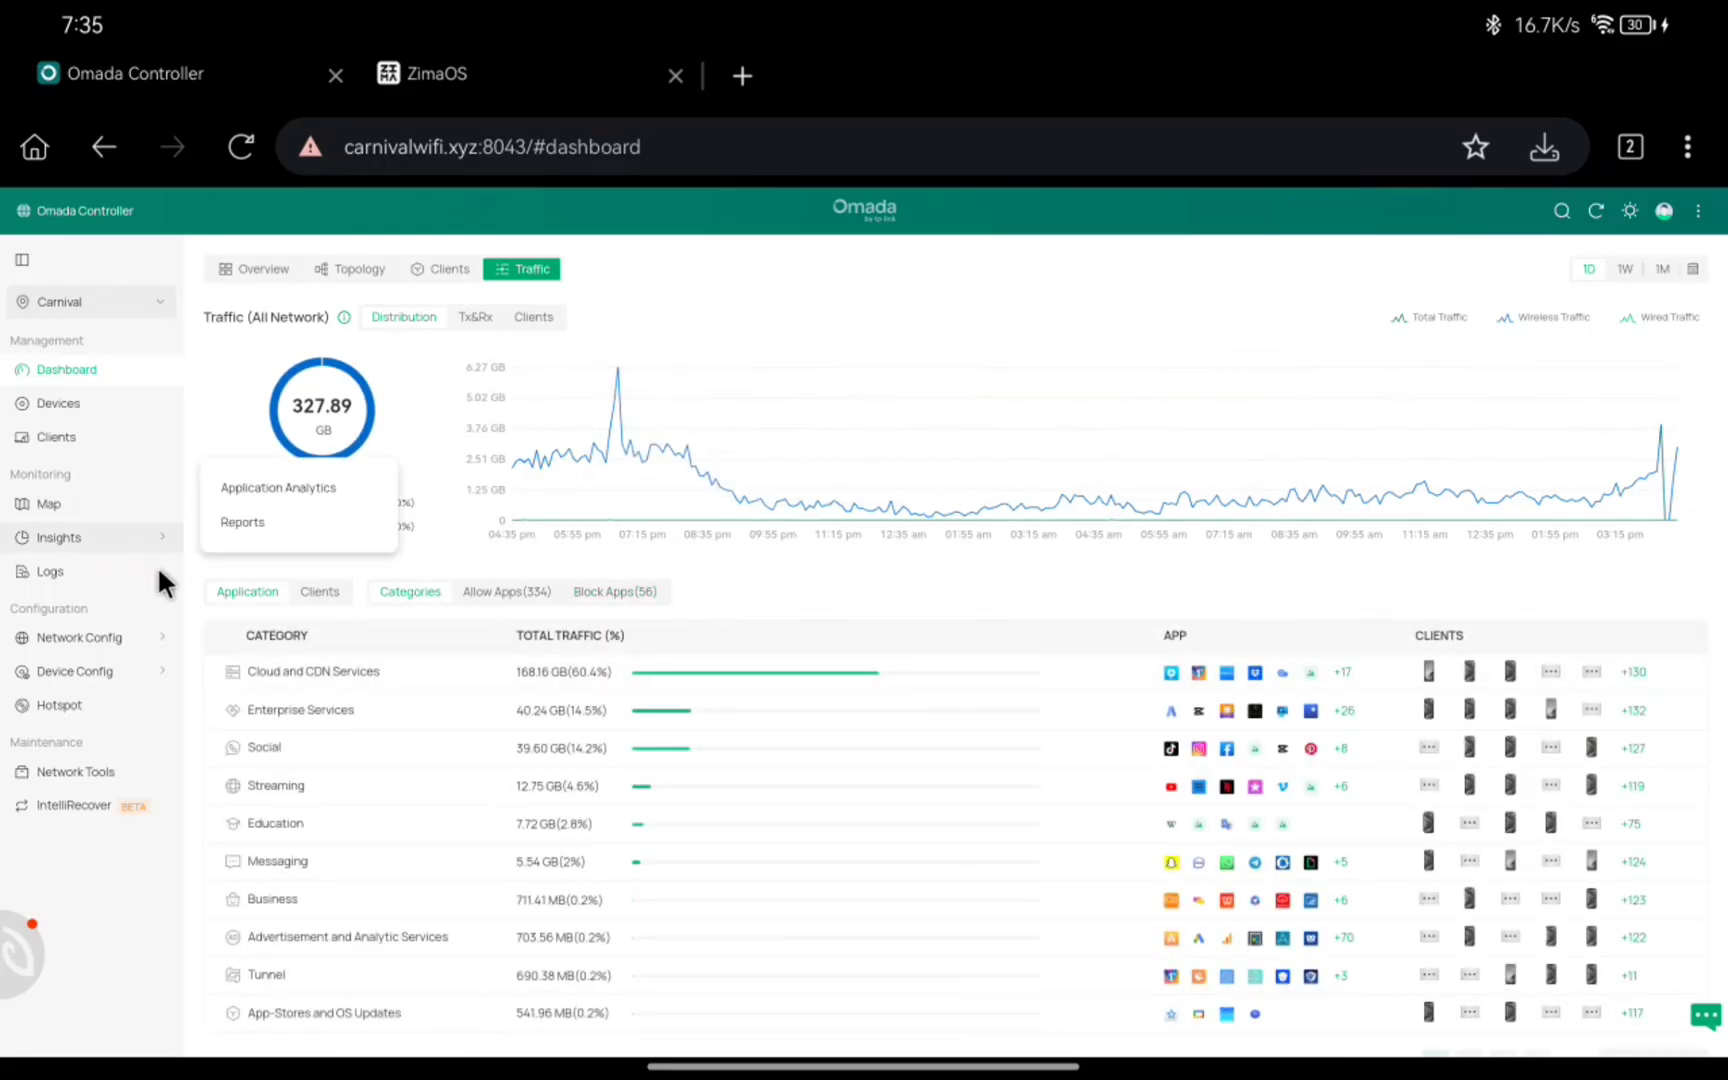
Step: Review the traffic per client and per client type, ending on the all-network traffic distribution
{"action": "left_click", "coordinate": [305, 594]}
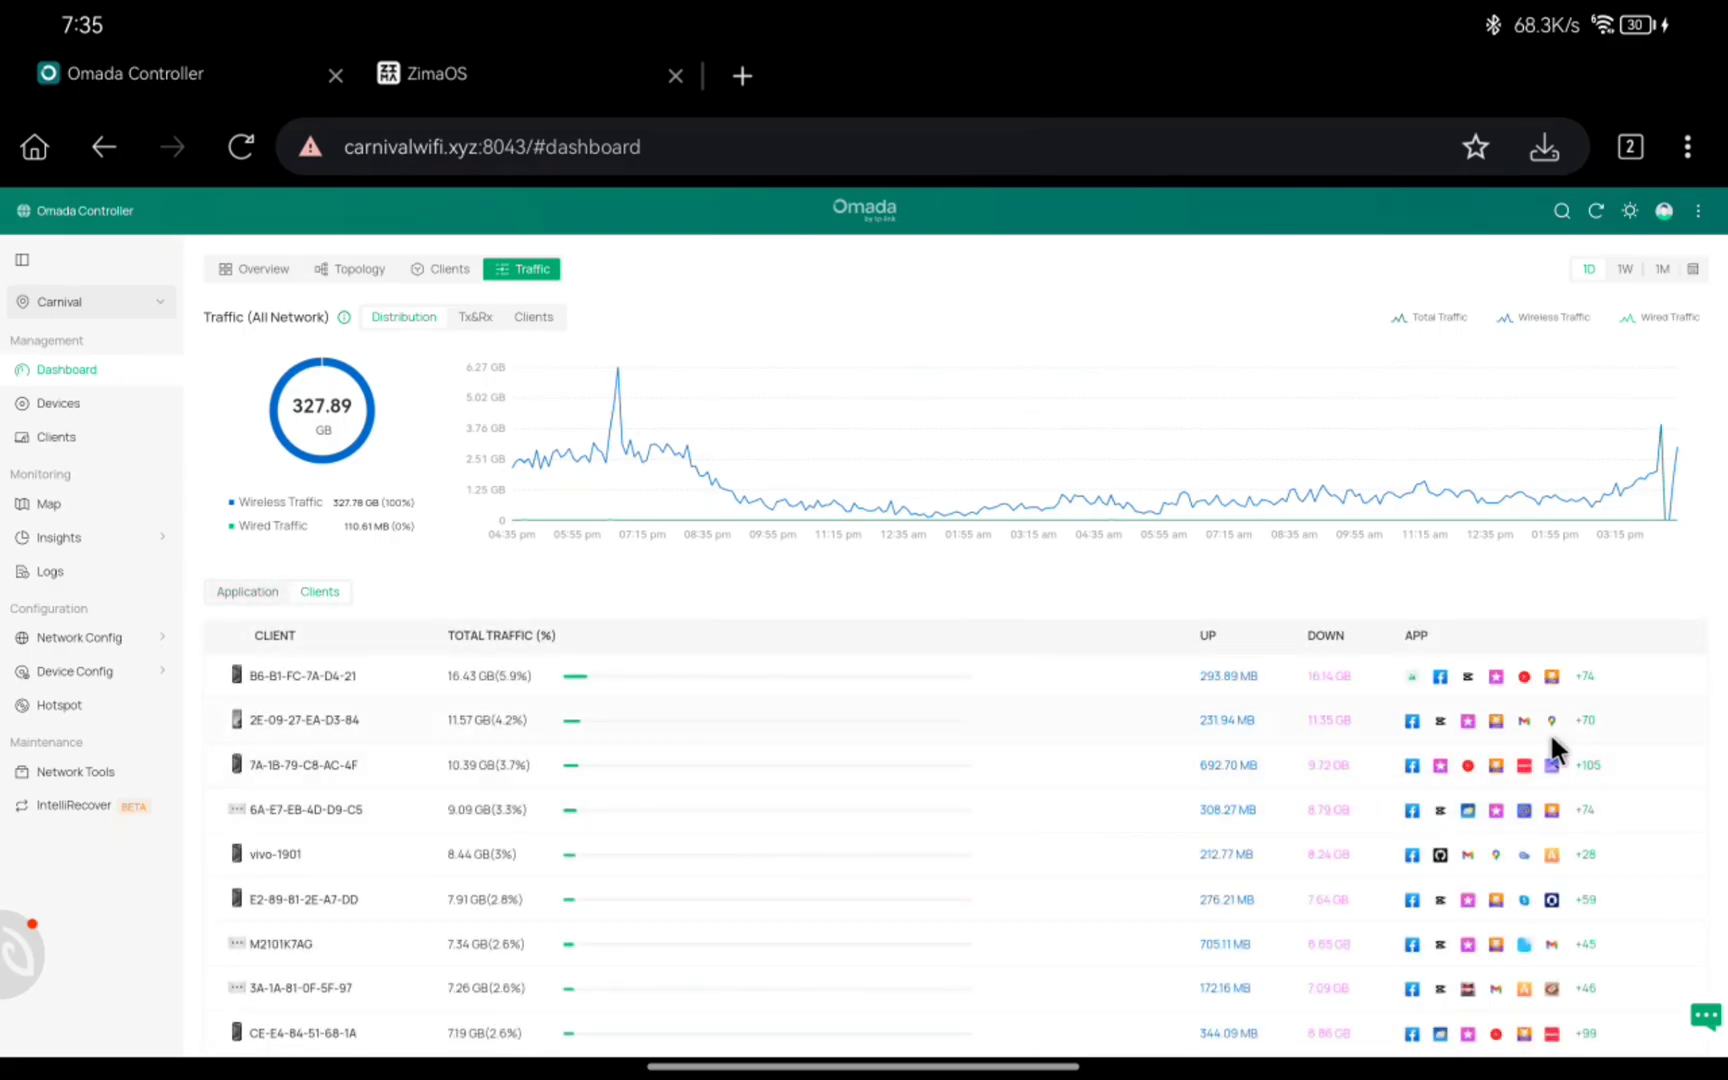
{"action": "left_click", "coordinate": [531, 318]}
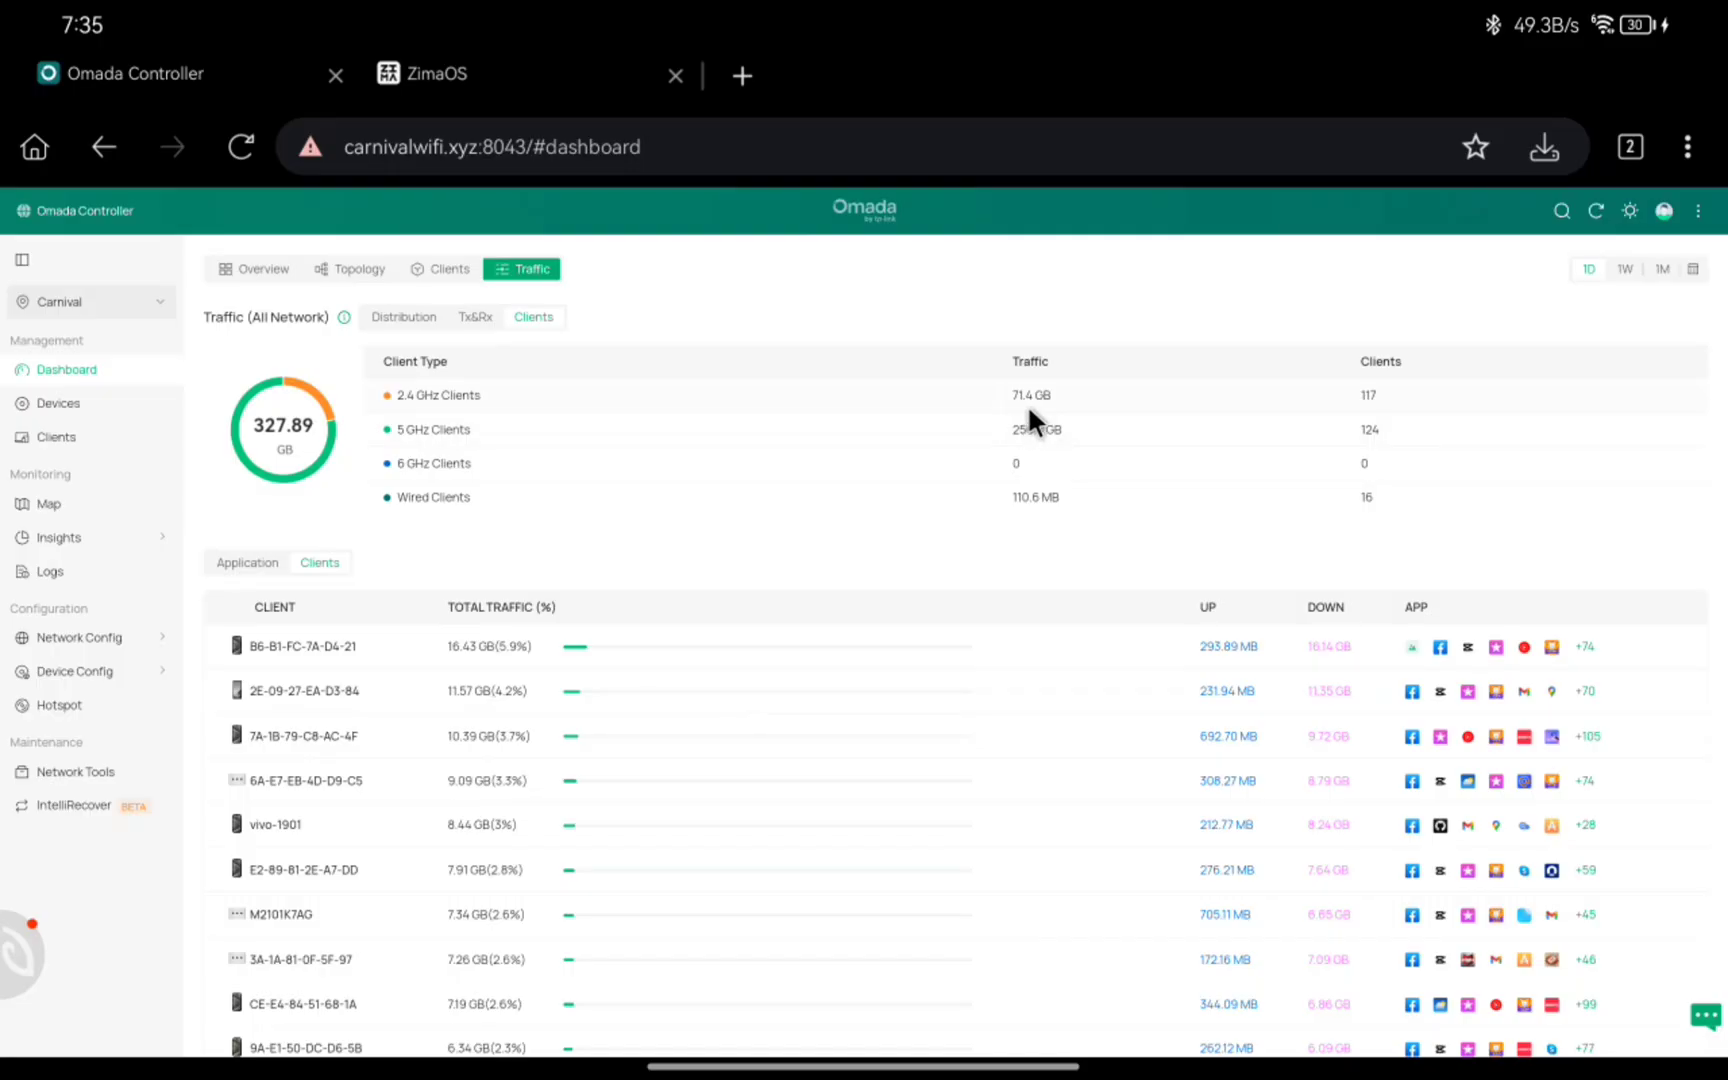
{"action": "left_click_drag", "start_coordinate": [1073, 396], "coordinate": [1007, 394]}
{"action": "left_click", "coordinate": [418, 309]}
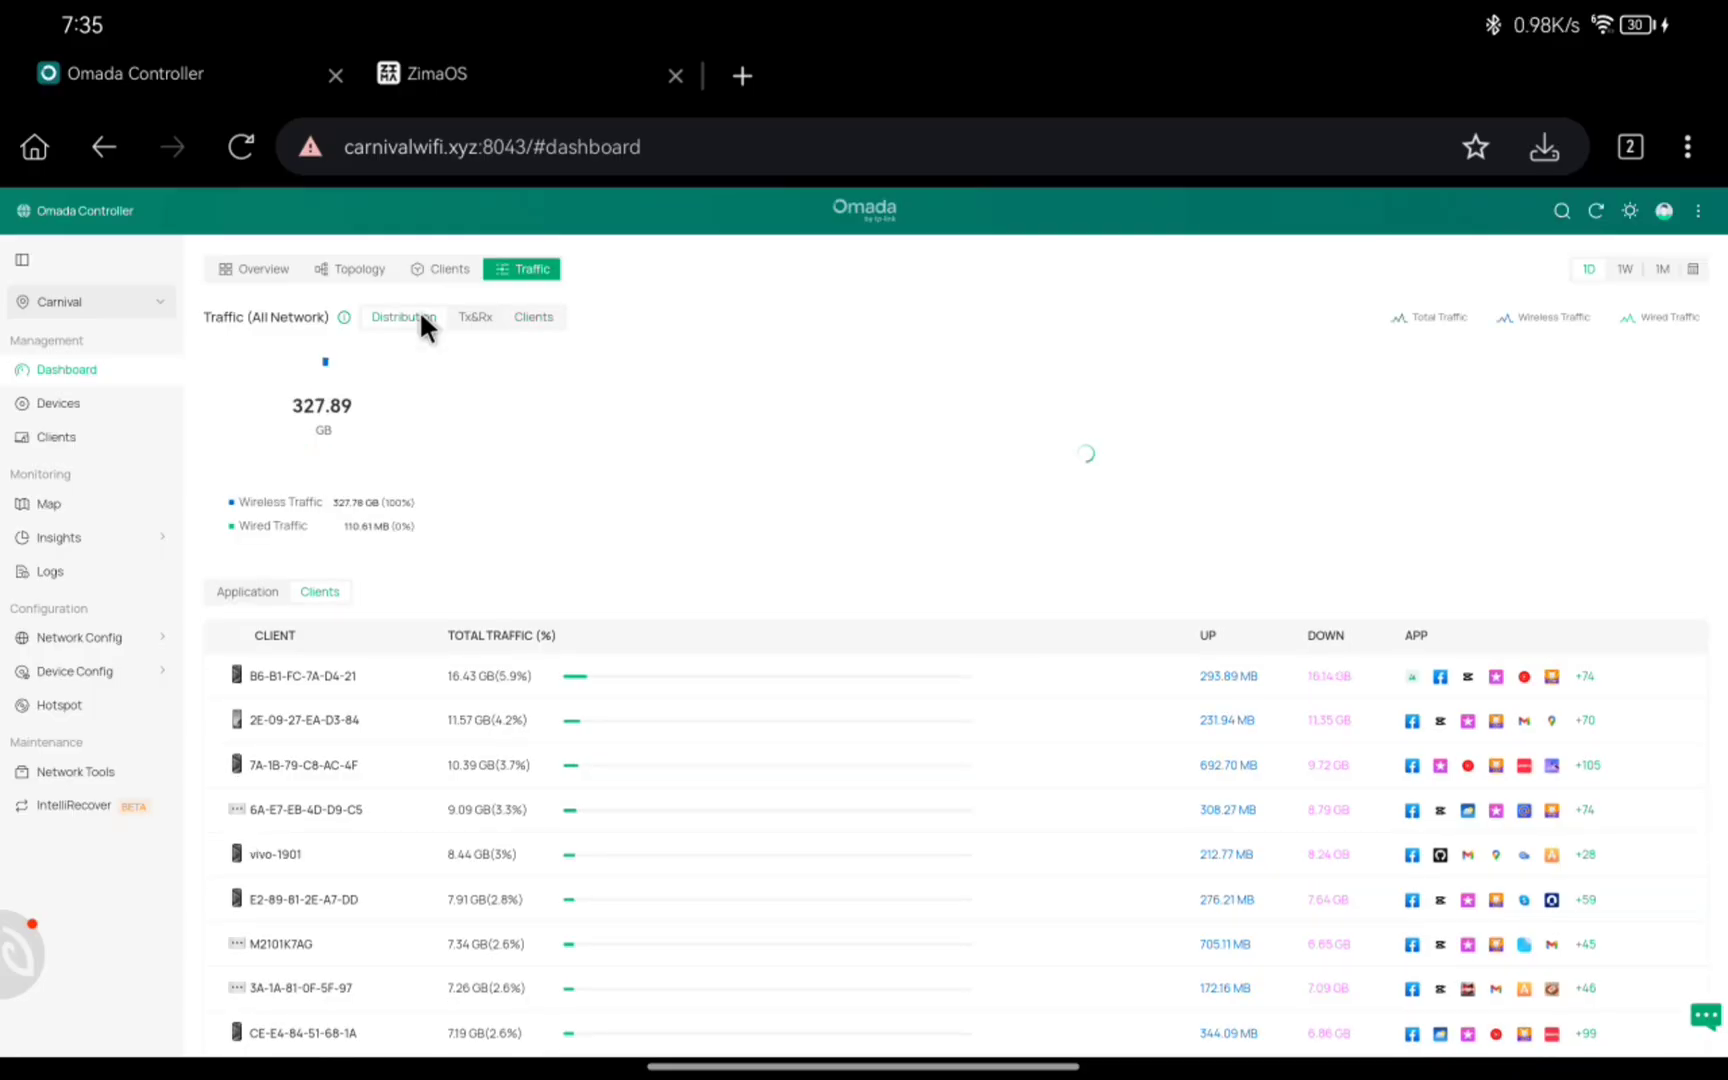
Step: Show the site's device list and examine the Gateway's overview and port details
{"action": "left_click", "coordinate": [39, 403]}
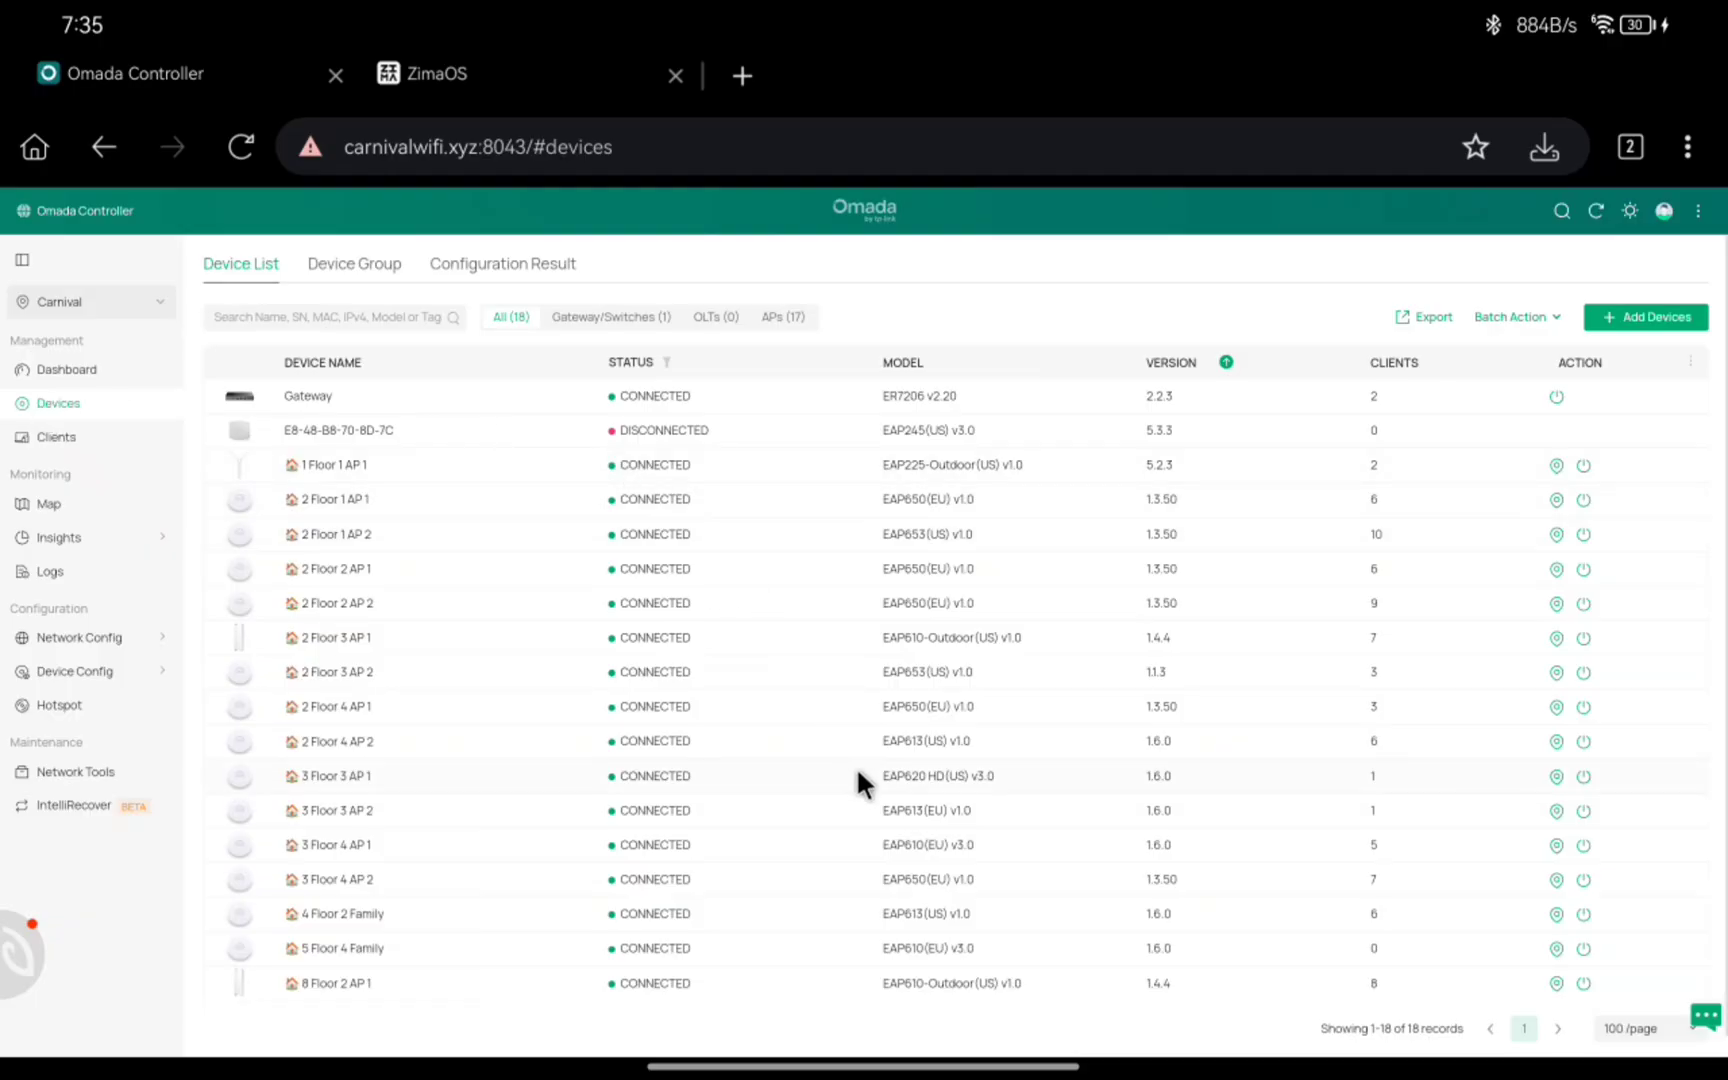
{"action": "scroll", "coordinate": [856, 780], "scroll_direction": "down", "scroll_amount": 1}
{"action": "left_click", "coordinate": [315, 396]}
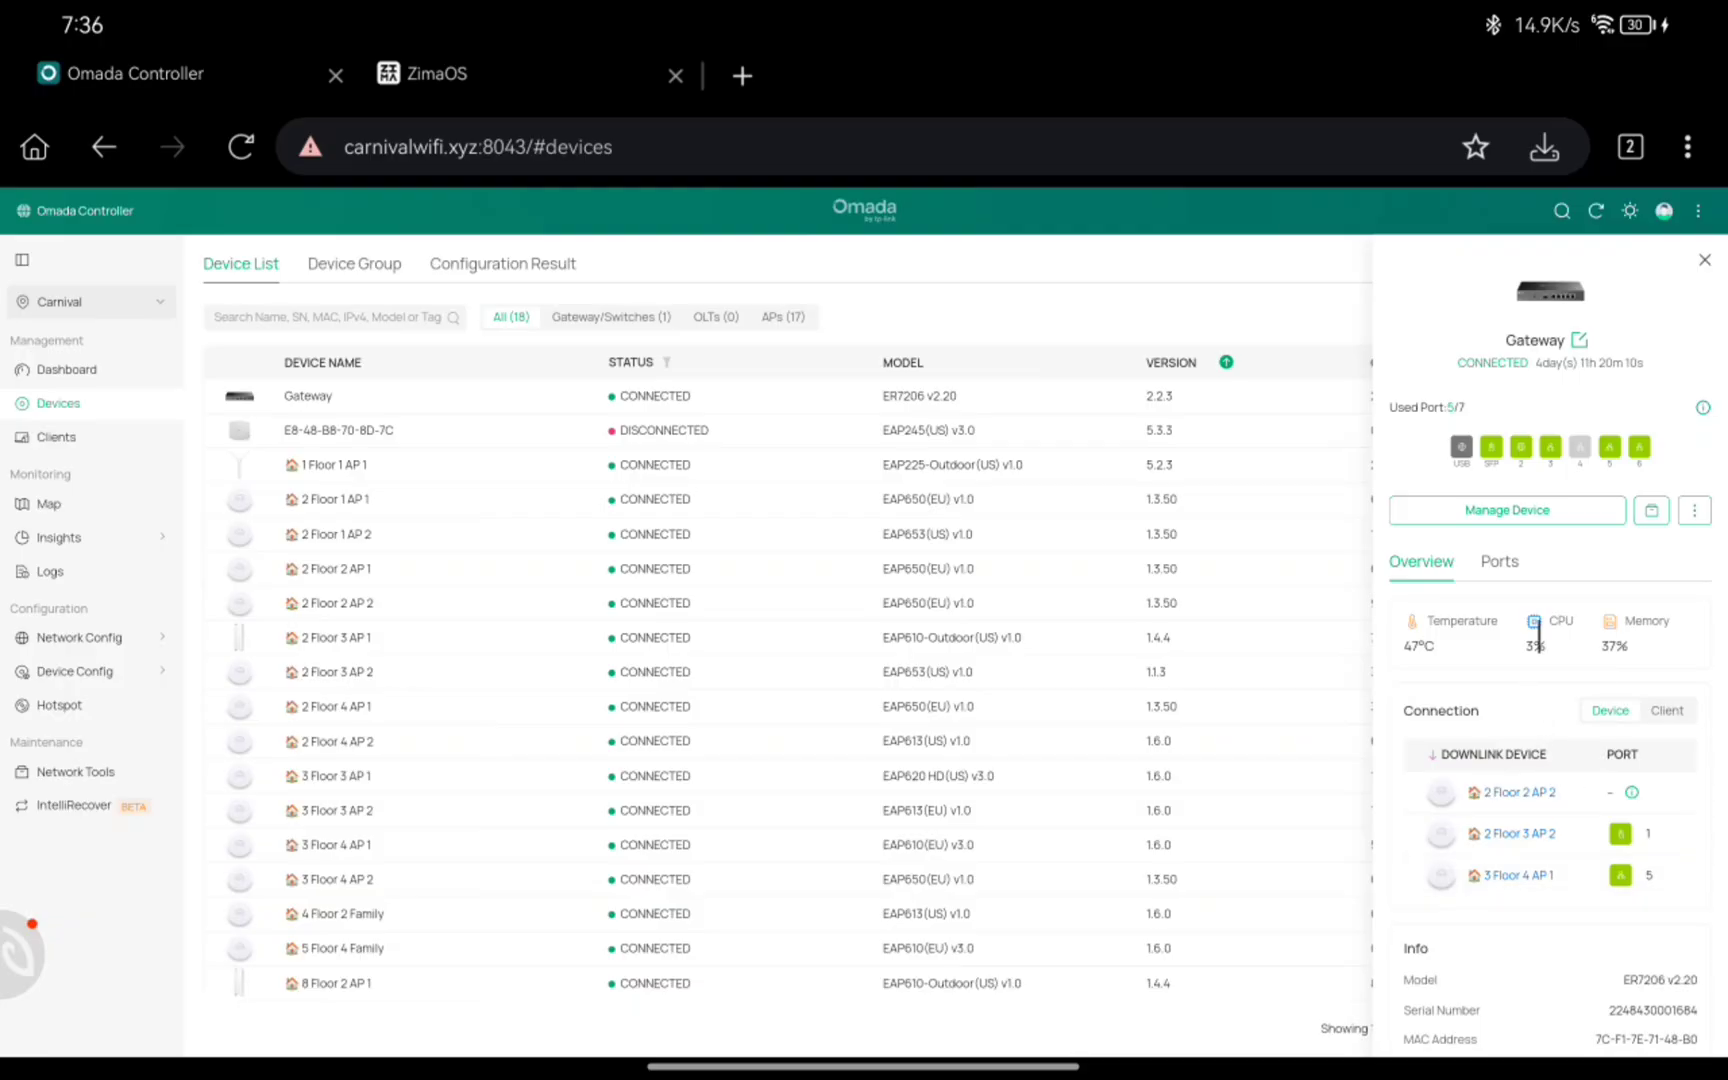
{"action": "left_click", "coordinate": [1500, 560]}
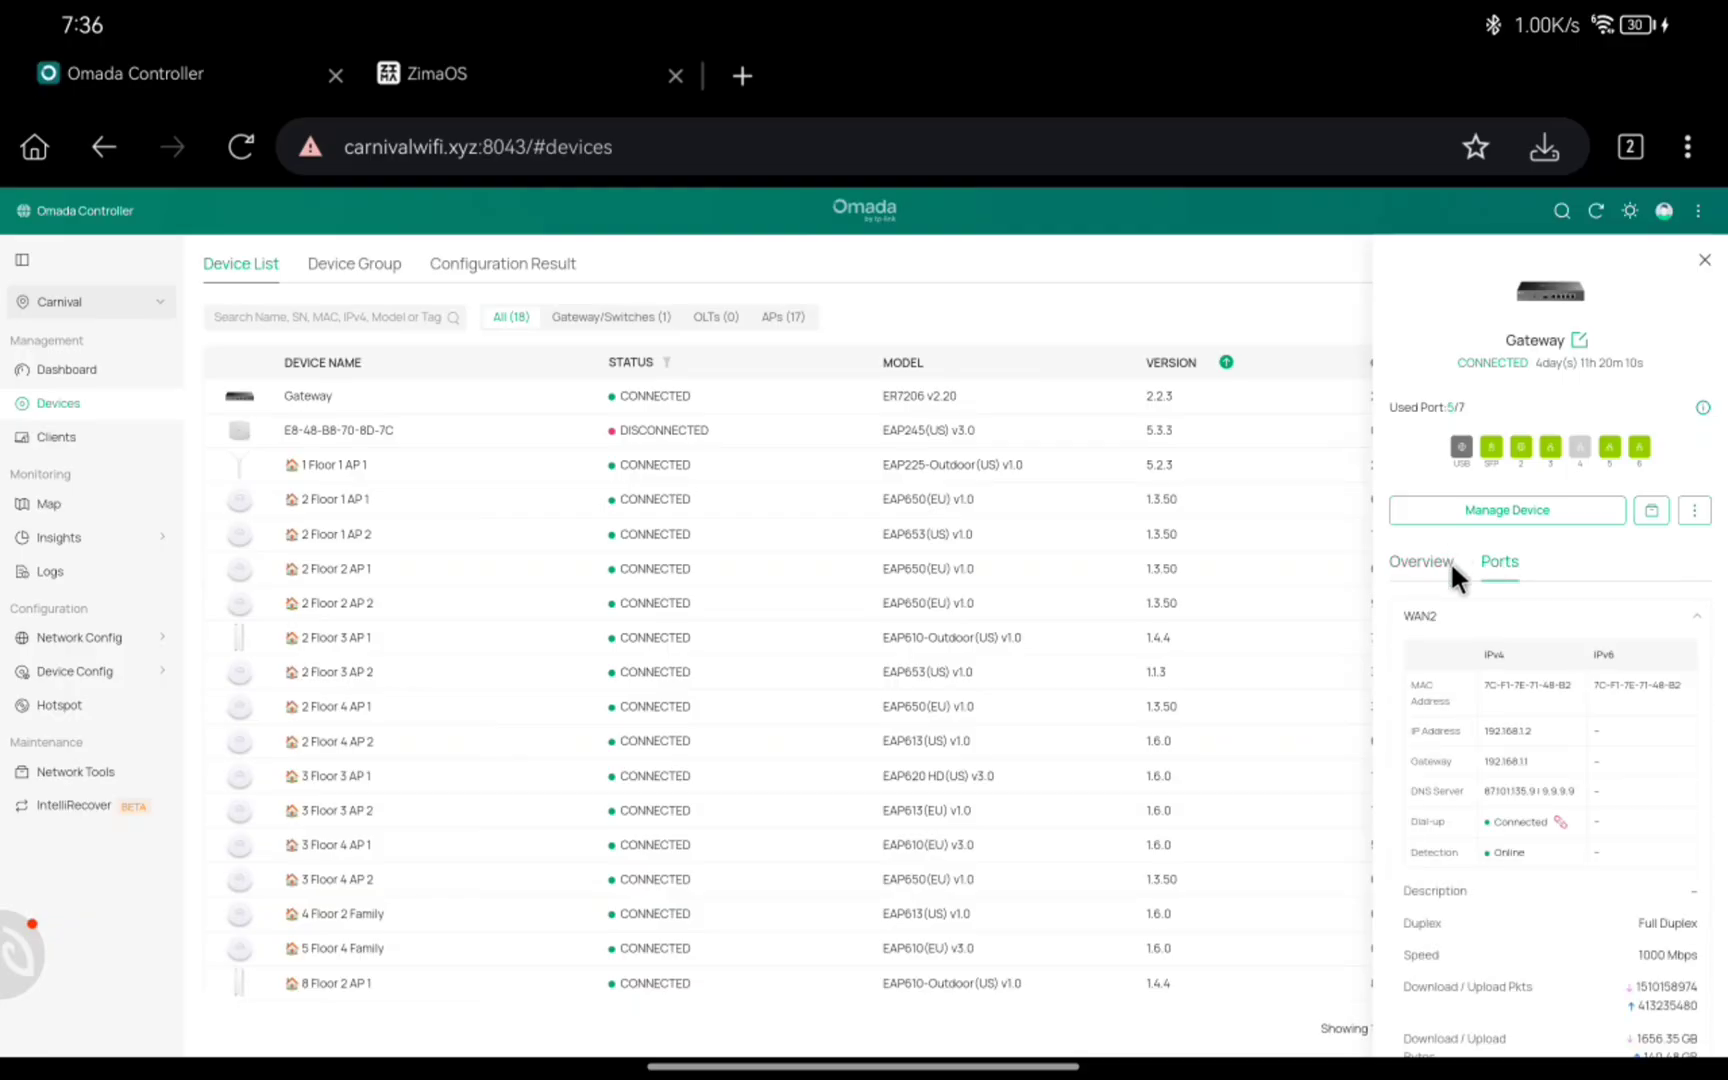
Step: Open the Gateway's management page, view and close Link Connectivity Detection, and look over its overview
{"action": "left_click", "coordinate": [1450, 509]}
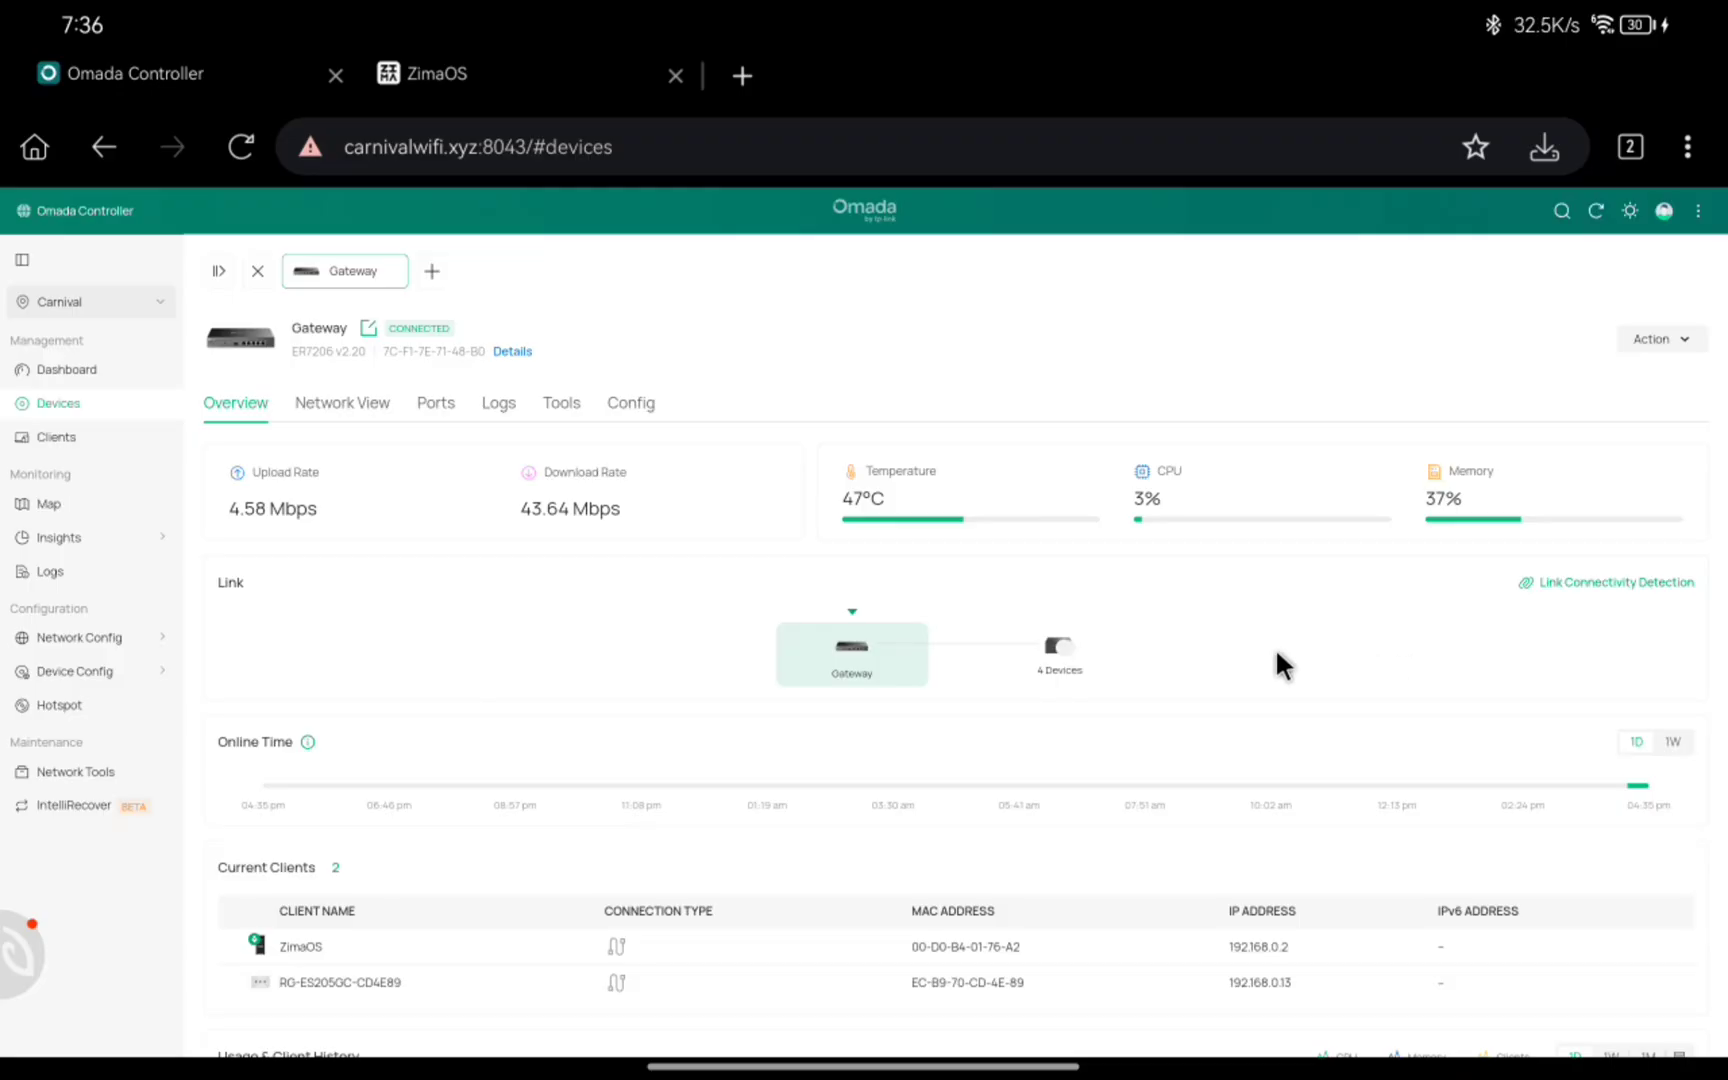
{"action": "left_click", "coordinate": [1566, 582]}
{"action": "left_click", "coordinate": [1708, 268]}
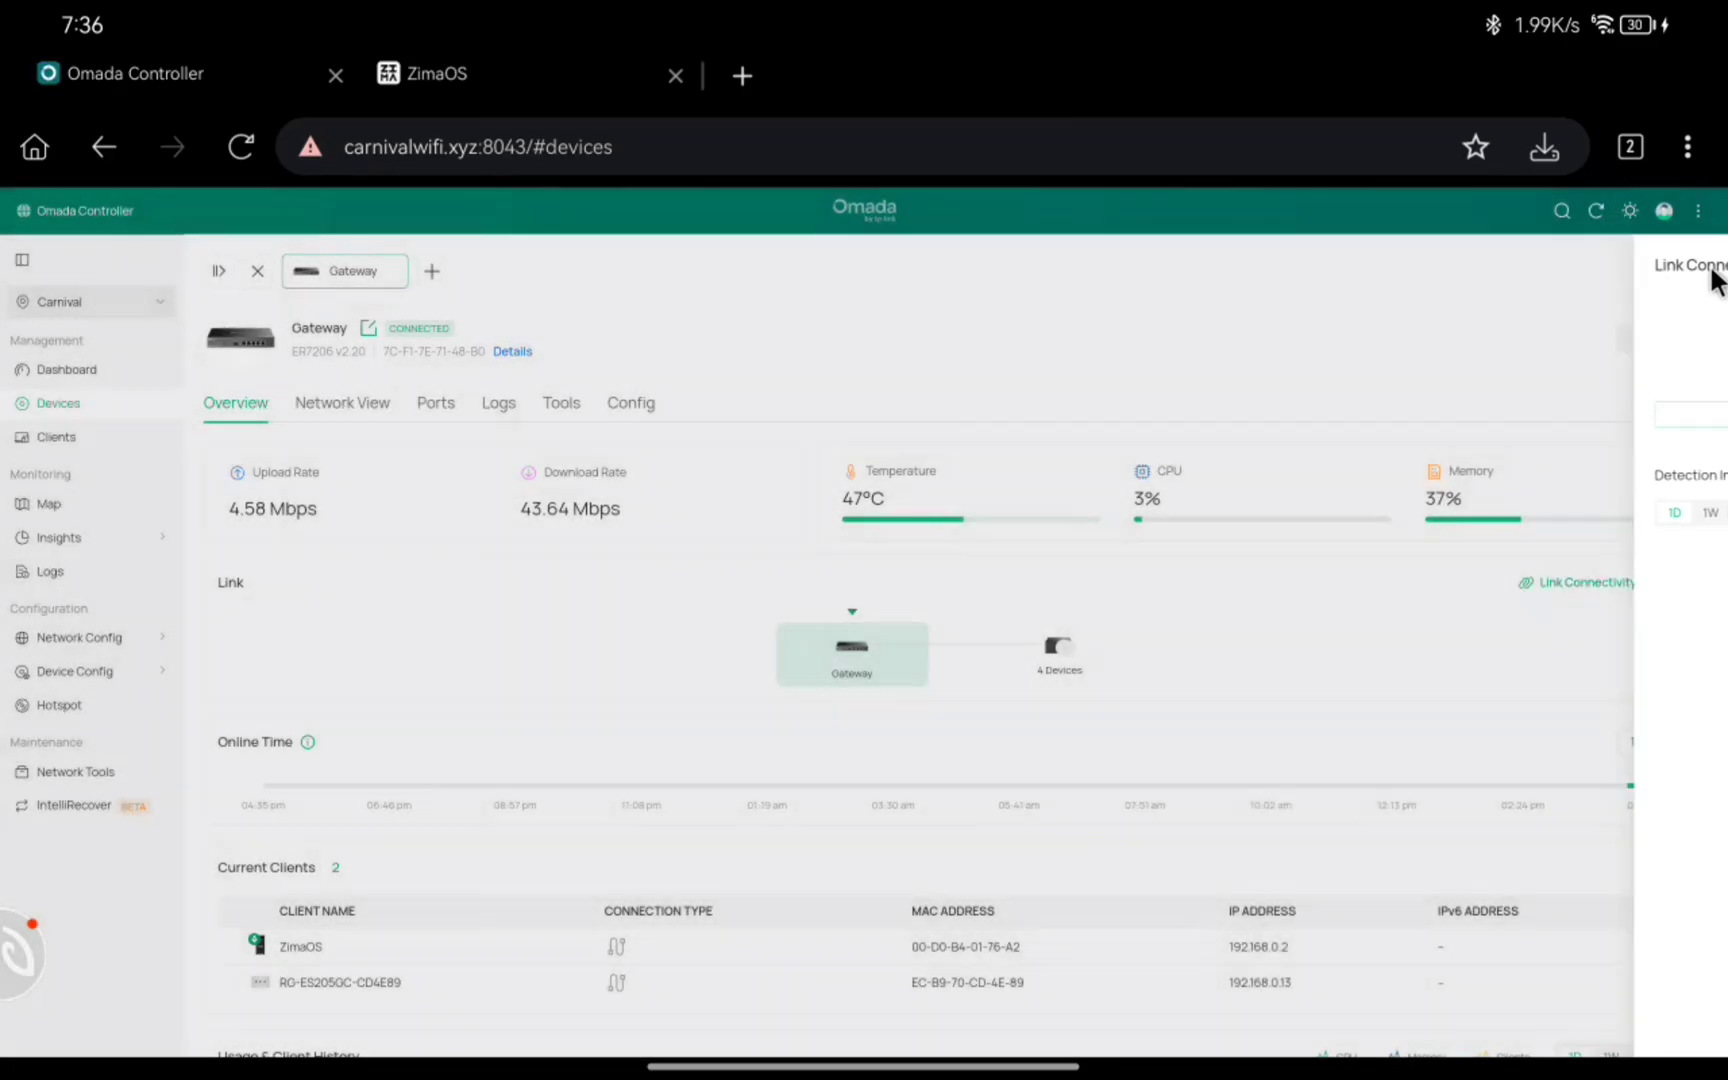
{"action": "scroll", "coordinate": [728, 725], "scroll_direction": "down", "scroll_amount": 1}
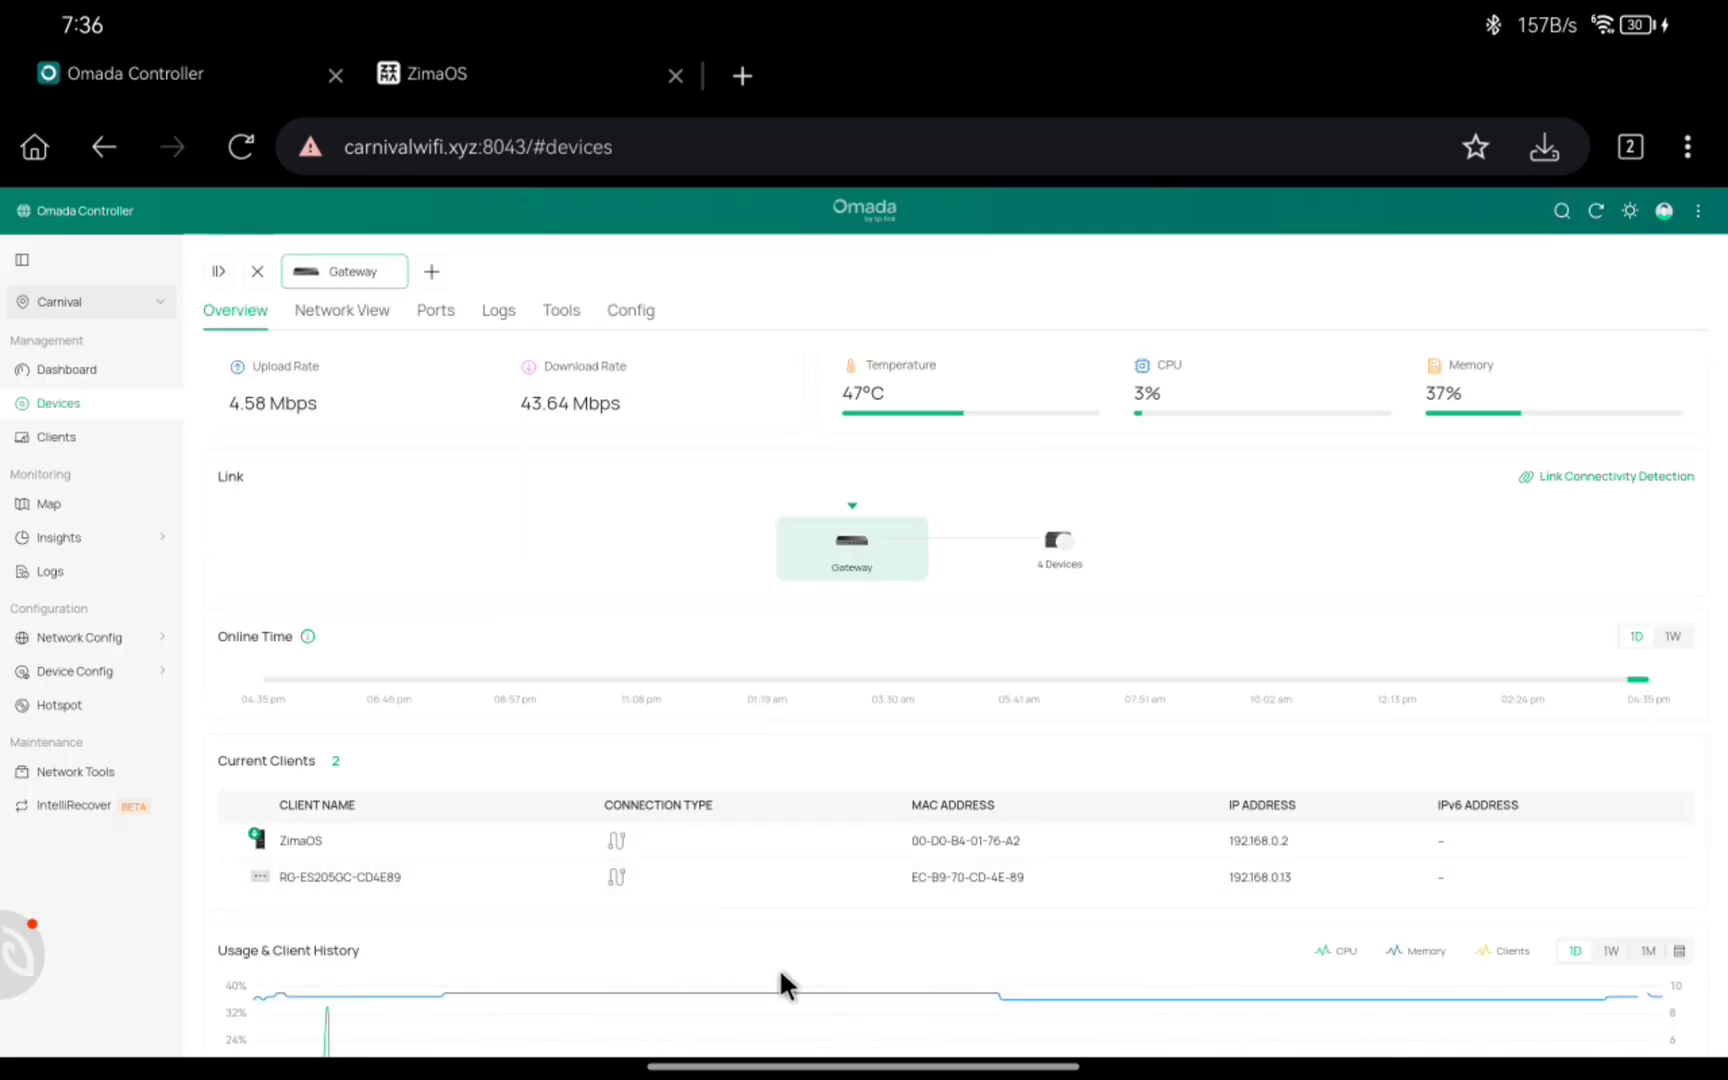
{"action": "scroll", "coordinate": [1233, 629], "scroll_direction": "up", "scroll_amount": 1}
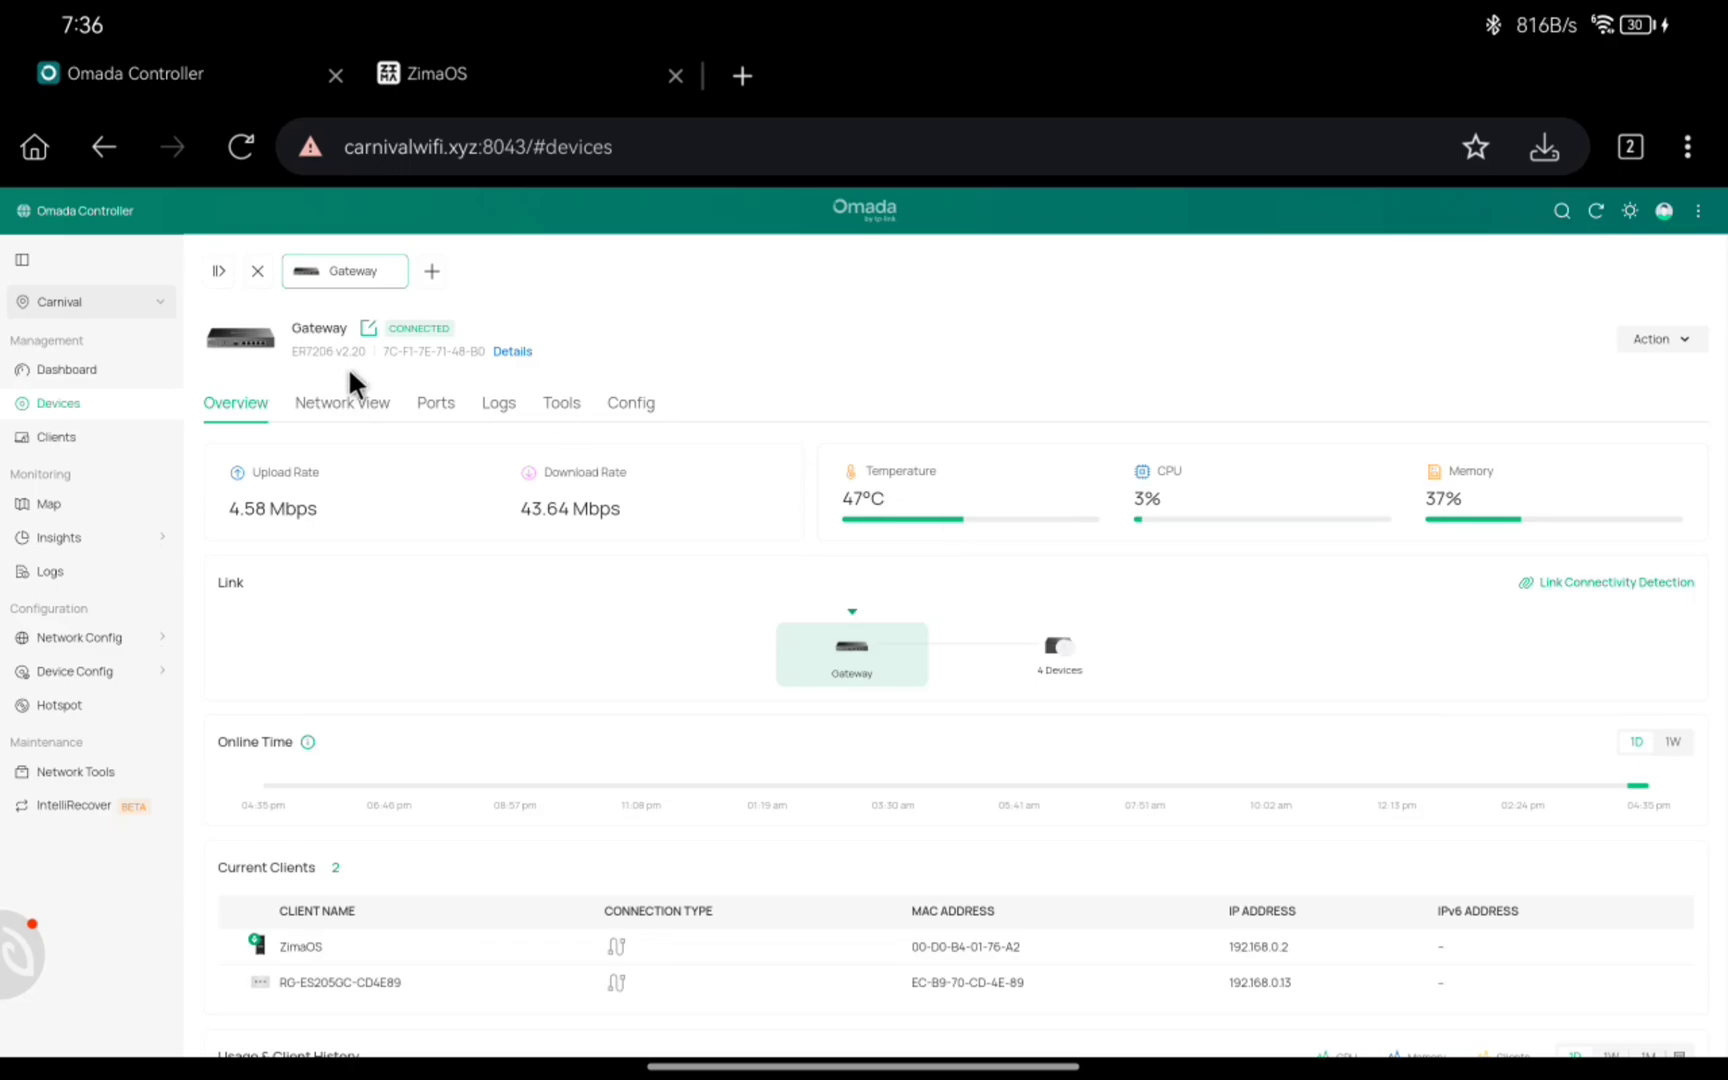
Step: Look through the Gateway's Network View, Ports, Logs, Tools and Config pages, return to its overview and close the device page
{"action": "left_click", "coordinate": [380, 400]}
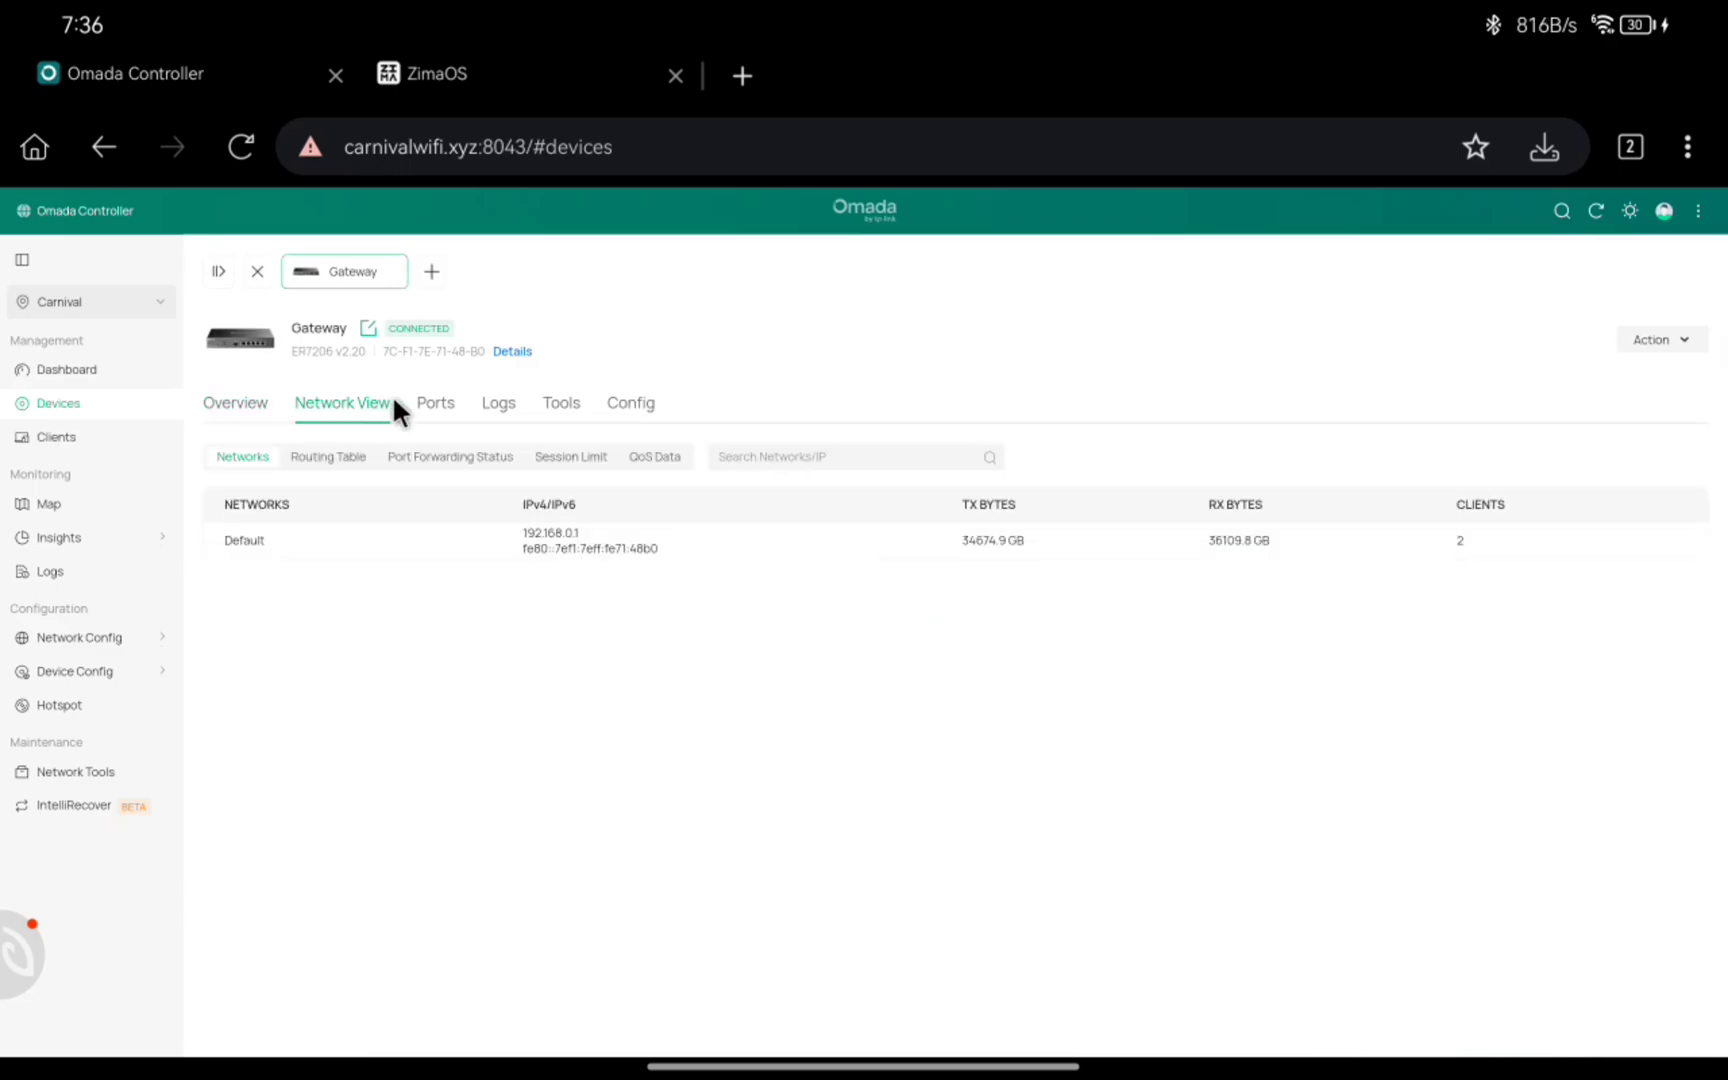
{"action": "left_click", "coordinate": [449, 410]}
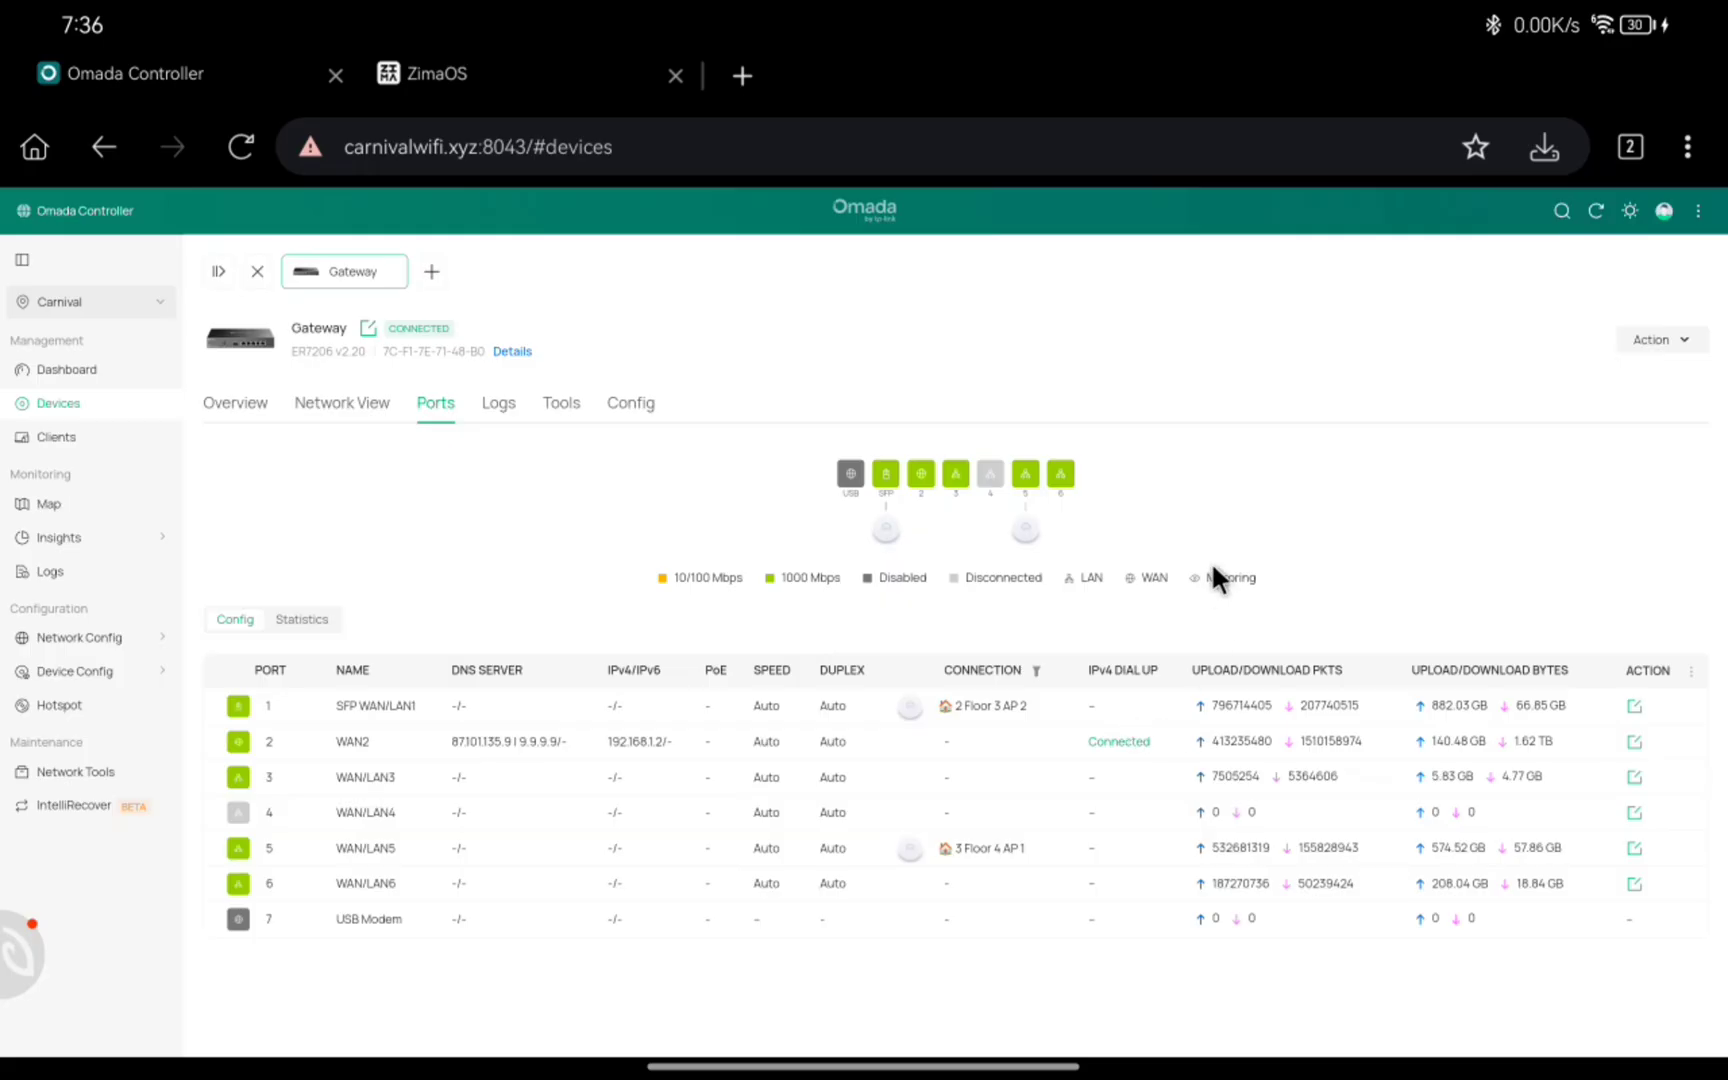
{"action": "left_click", "coordinate": [497, 396]}
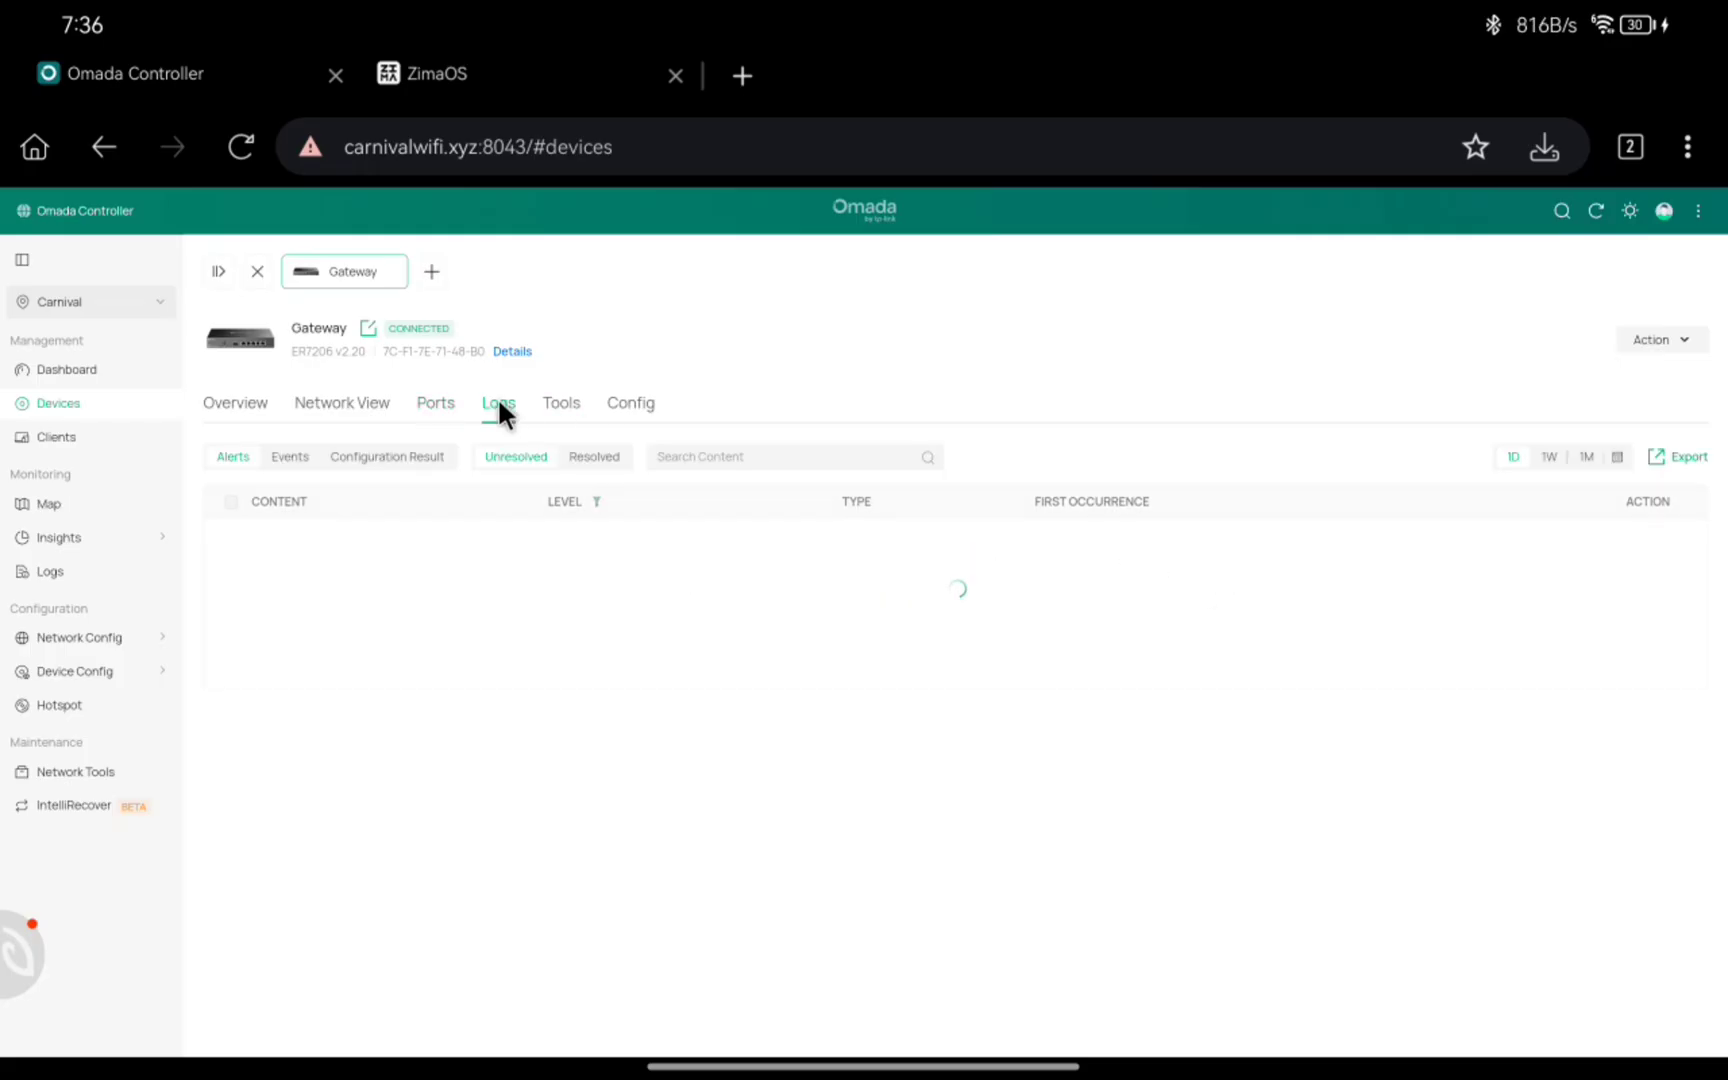
{"action": "left_click", "coordinate": [552, 397]}
{"action": "left_click", "coordinate": [622, 403]}
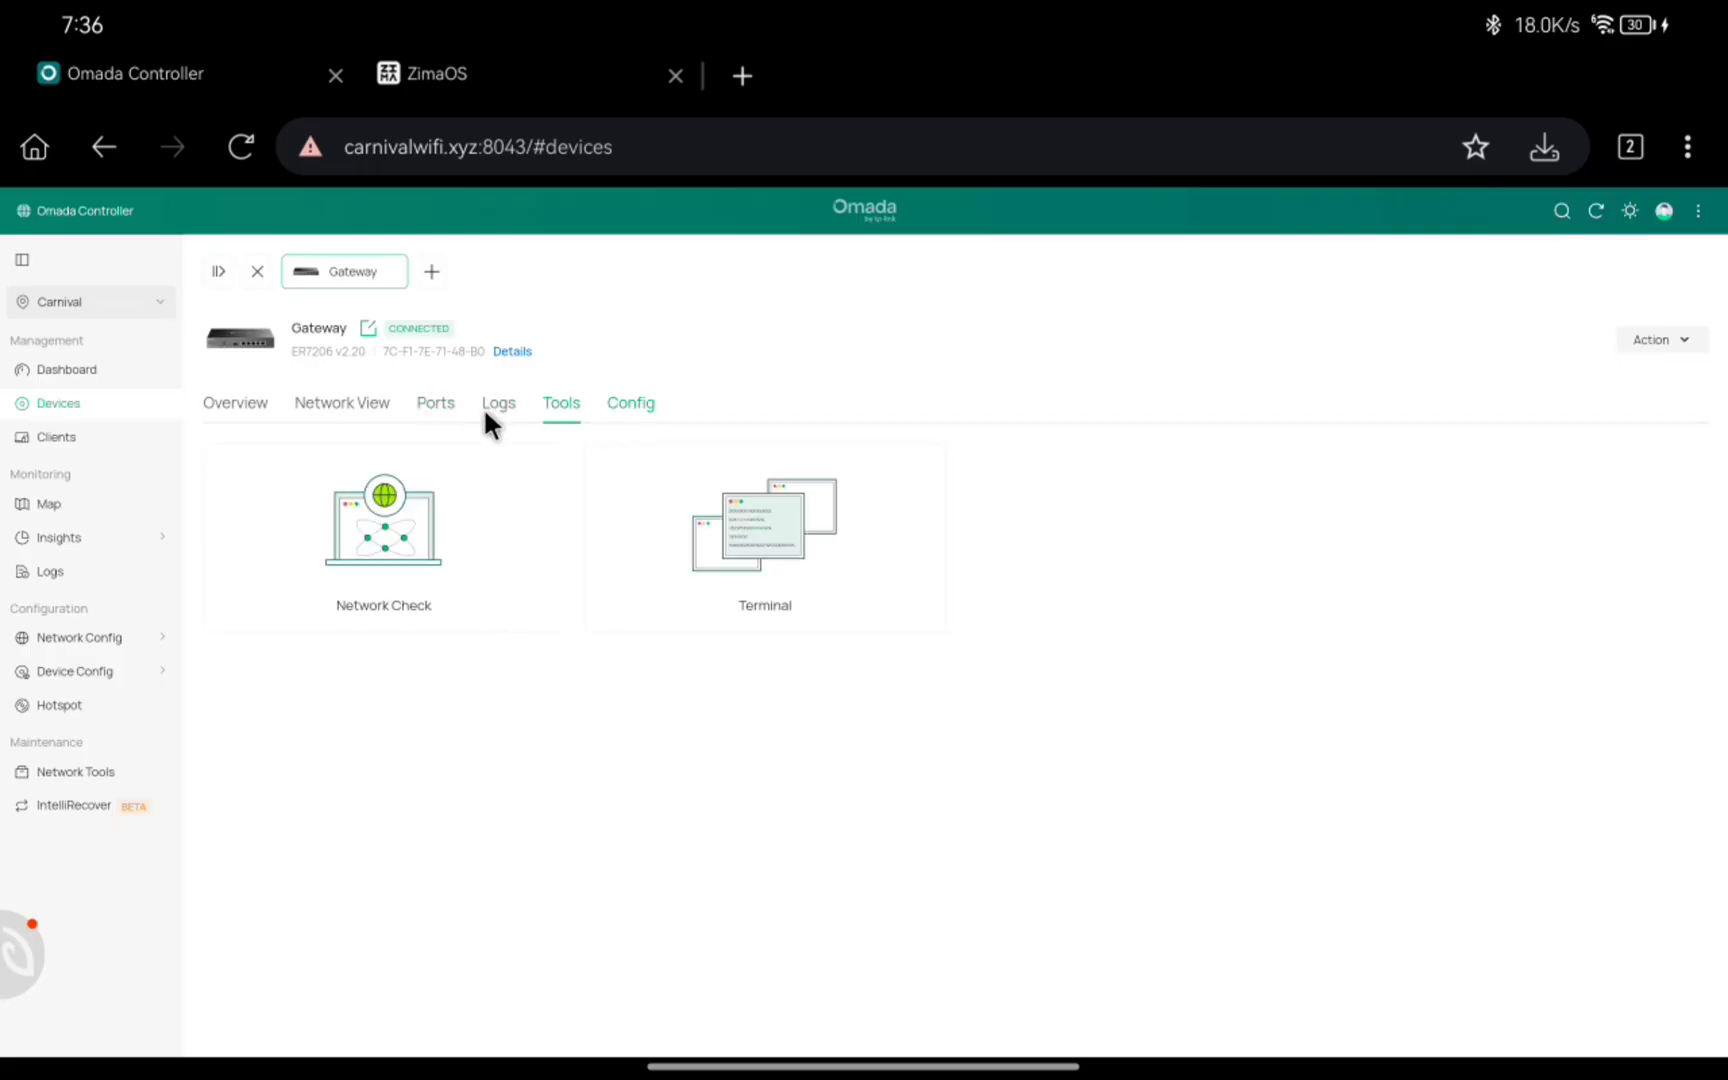
{"action": "left_click", "coordinate": [225, 403]}
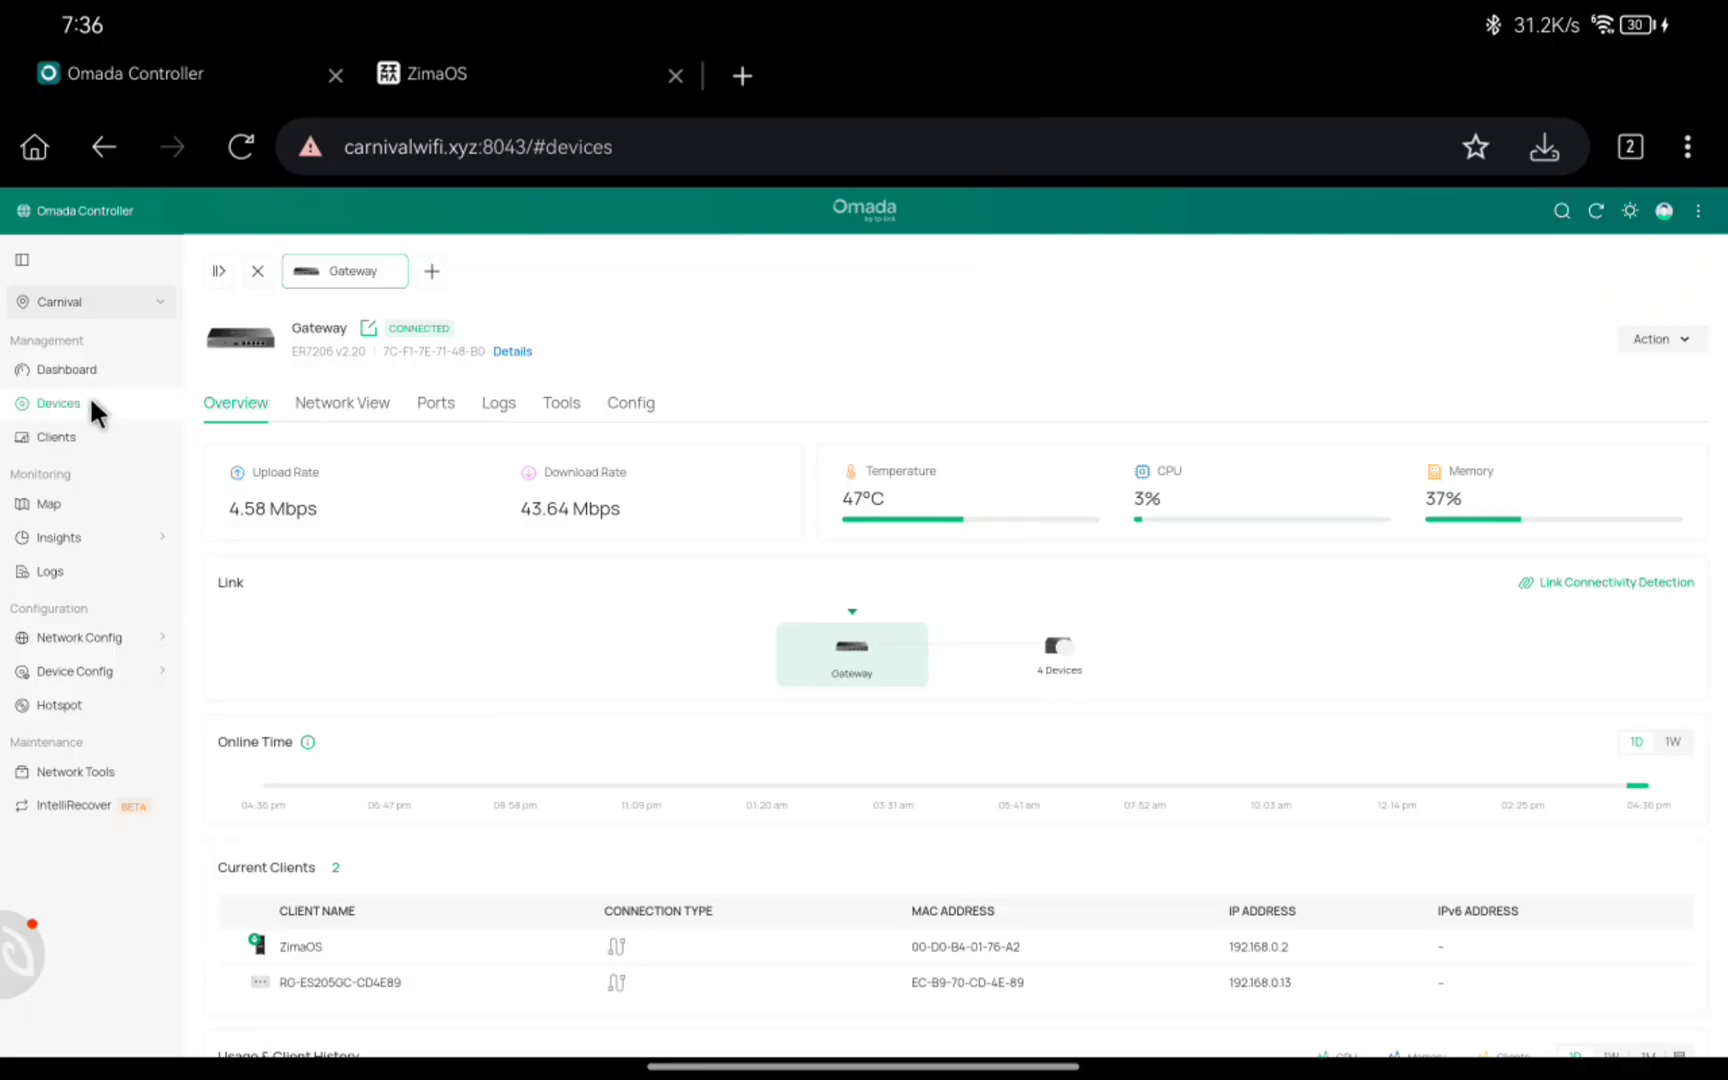
{"action": "left_click", "coordinate": [257, 271]}
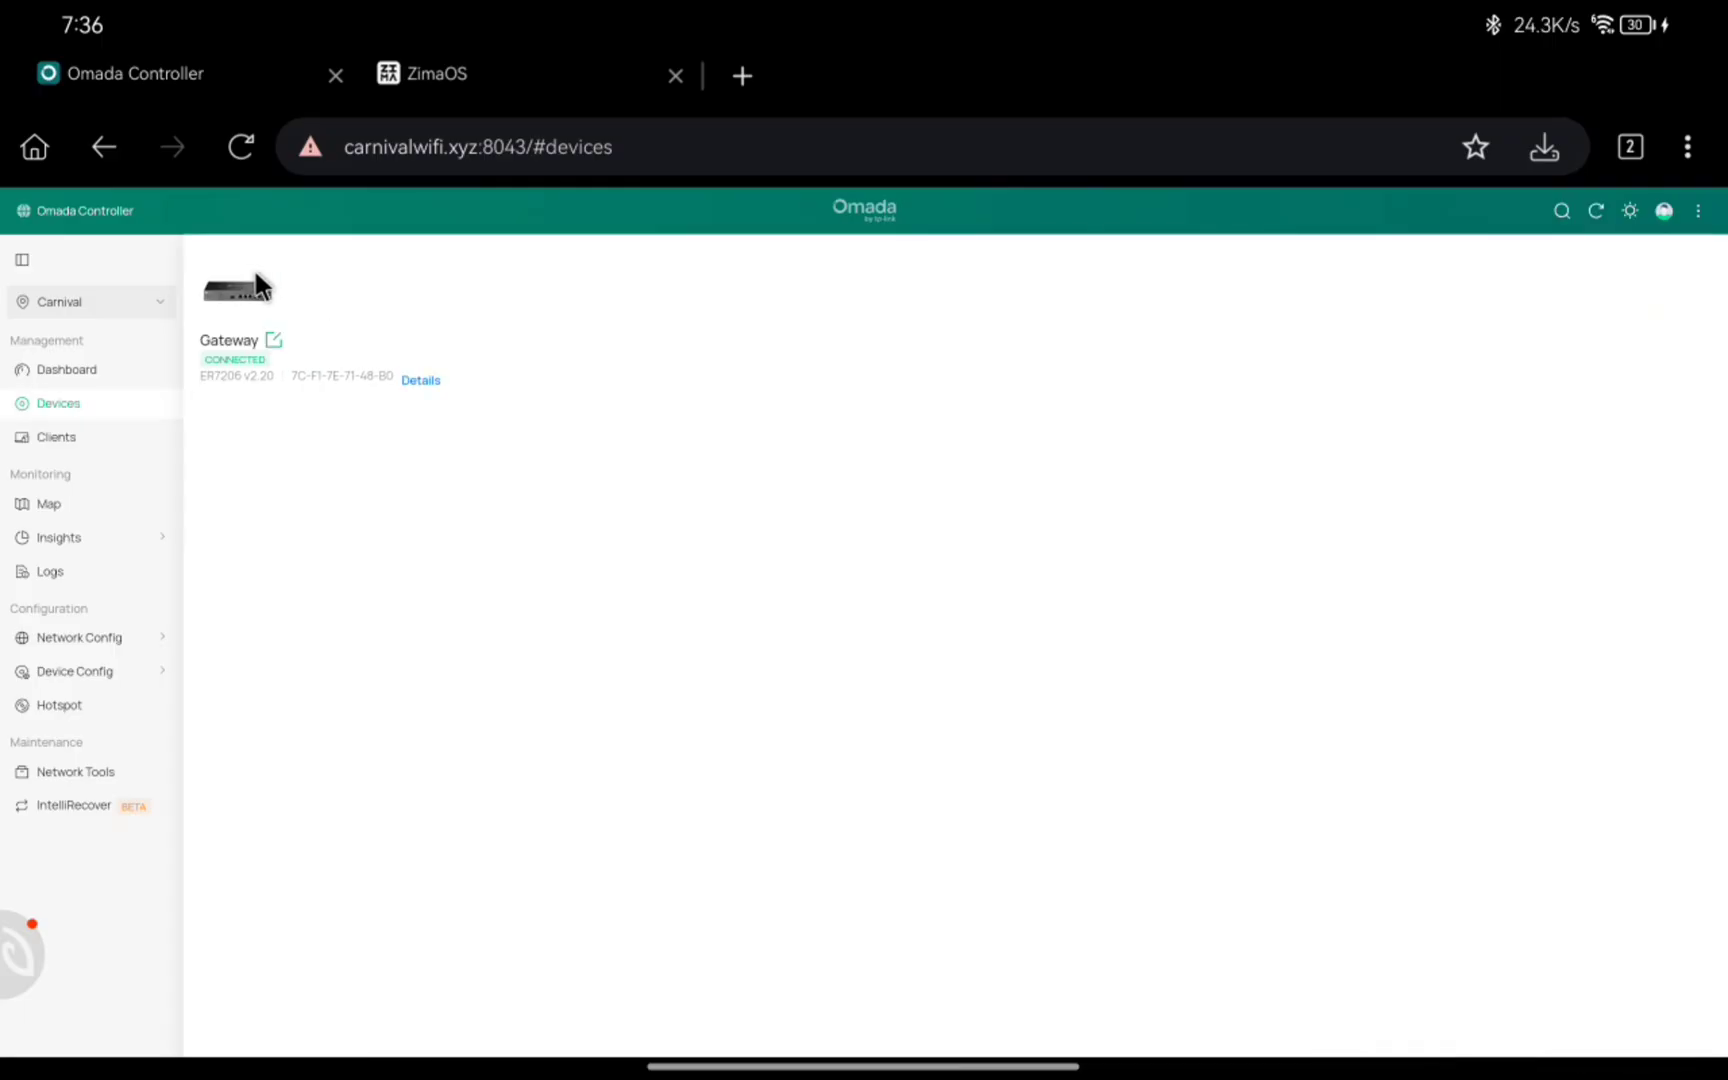
Step: Show the site's client list and review the online, offline, blocked and all clients
{"action": "left_click", "coordinate": [55, 438]}
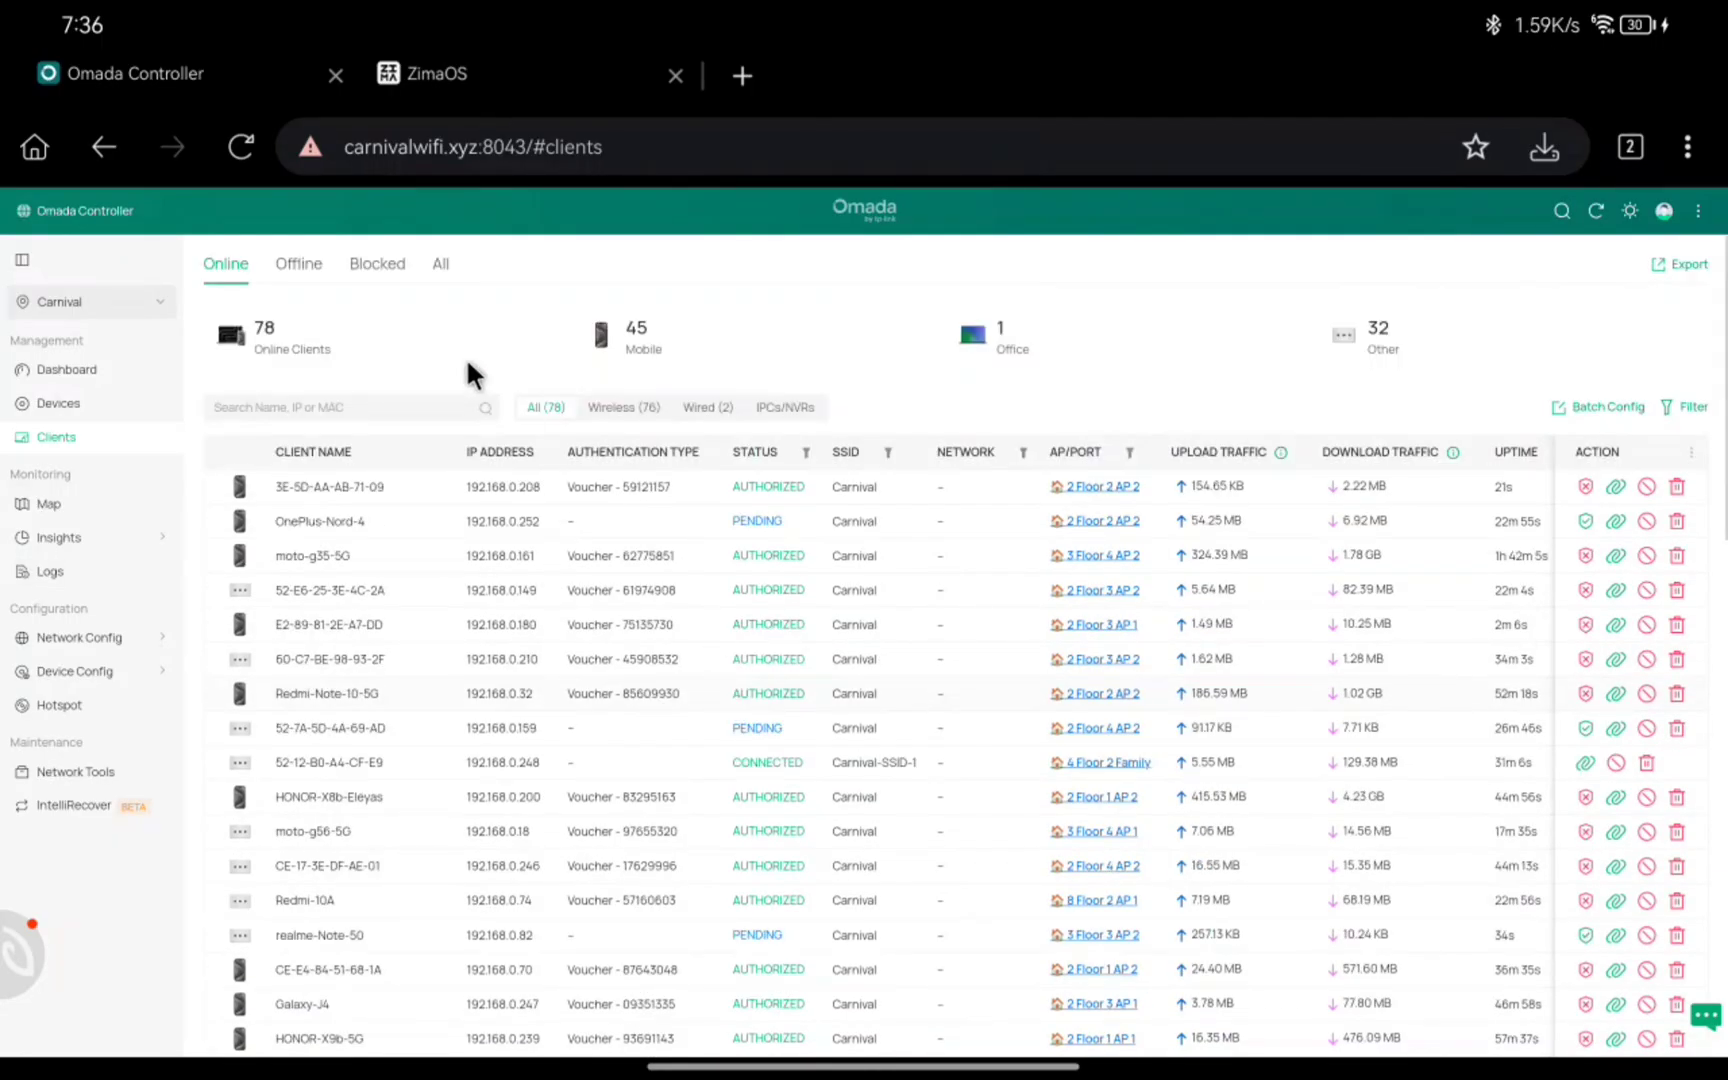
{"action": "left_click_drag", "start_coordinate": [466, 356], "coordinate": [1440, 335]}
{"action": "left_click", "coordinate": [1439, 328]}
{"action": "left_click", "coordinate": [312, 265]}
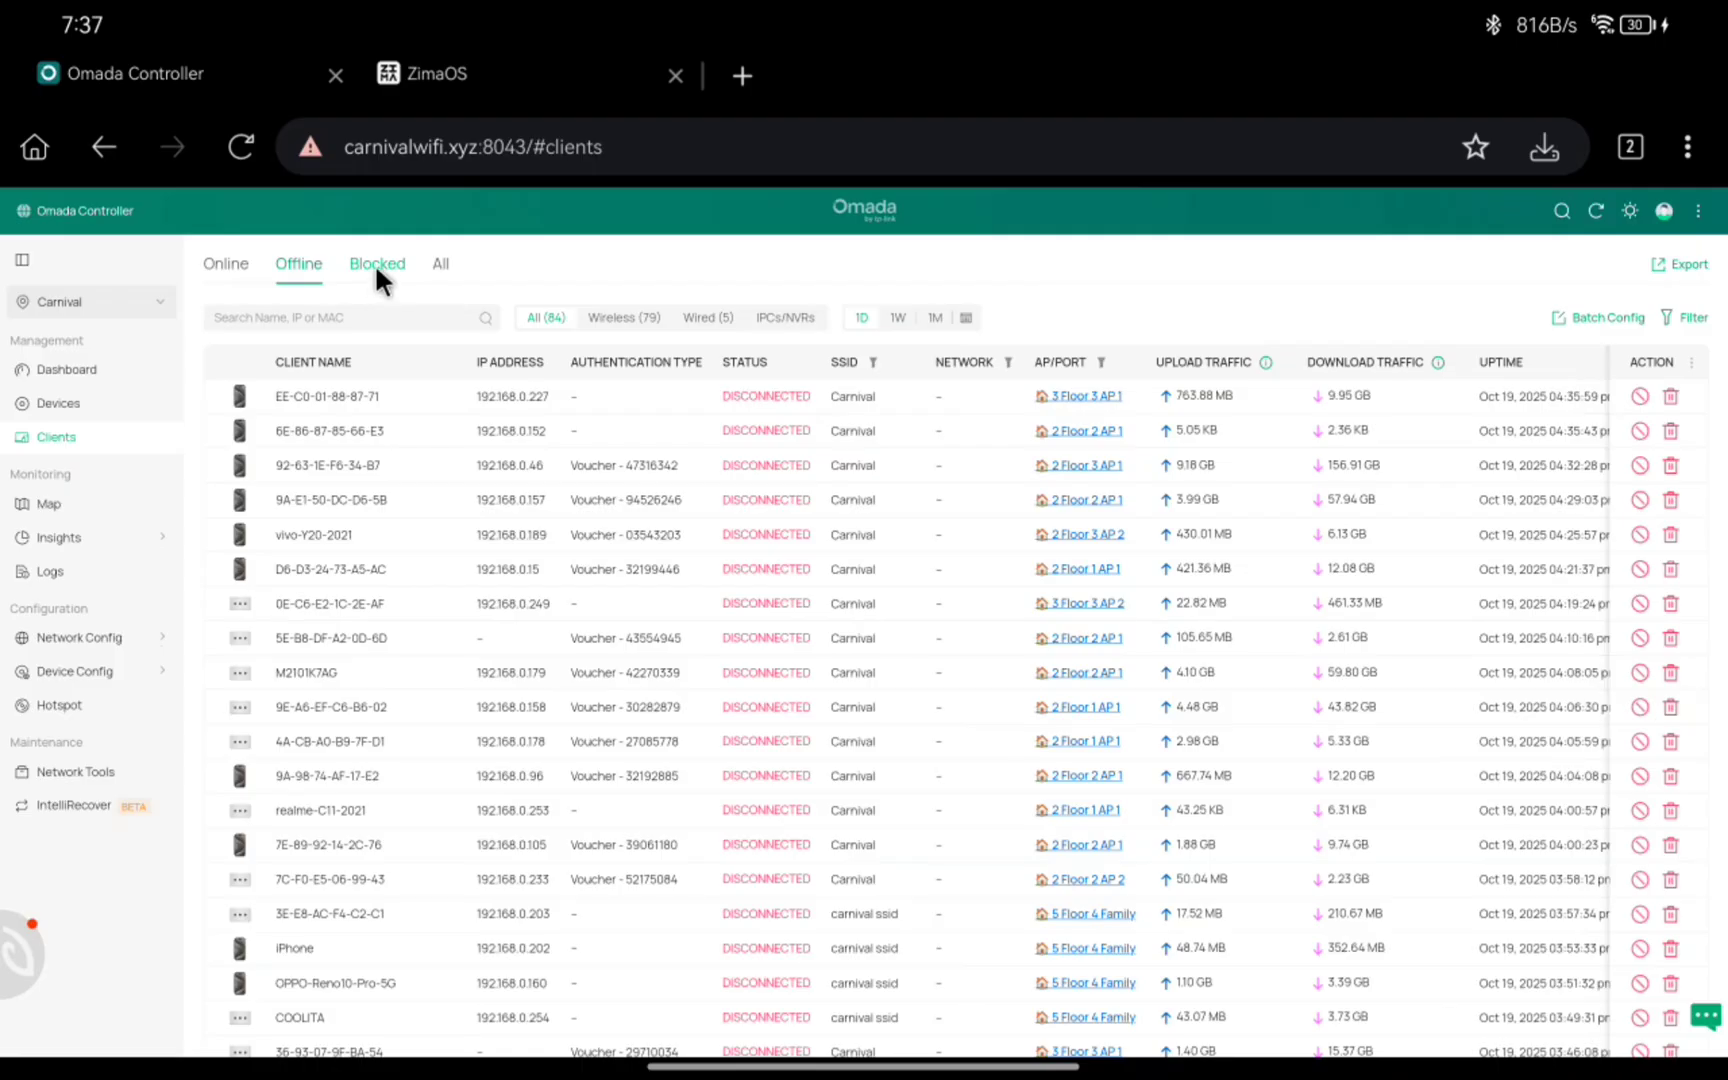
{"action": "left_click", "coordinate": [374, 263]}
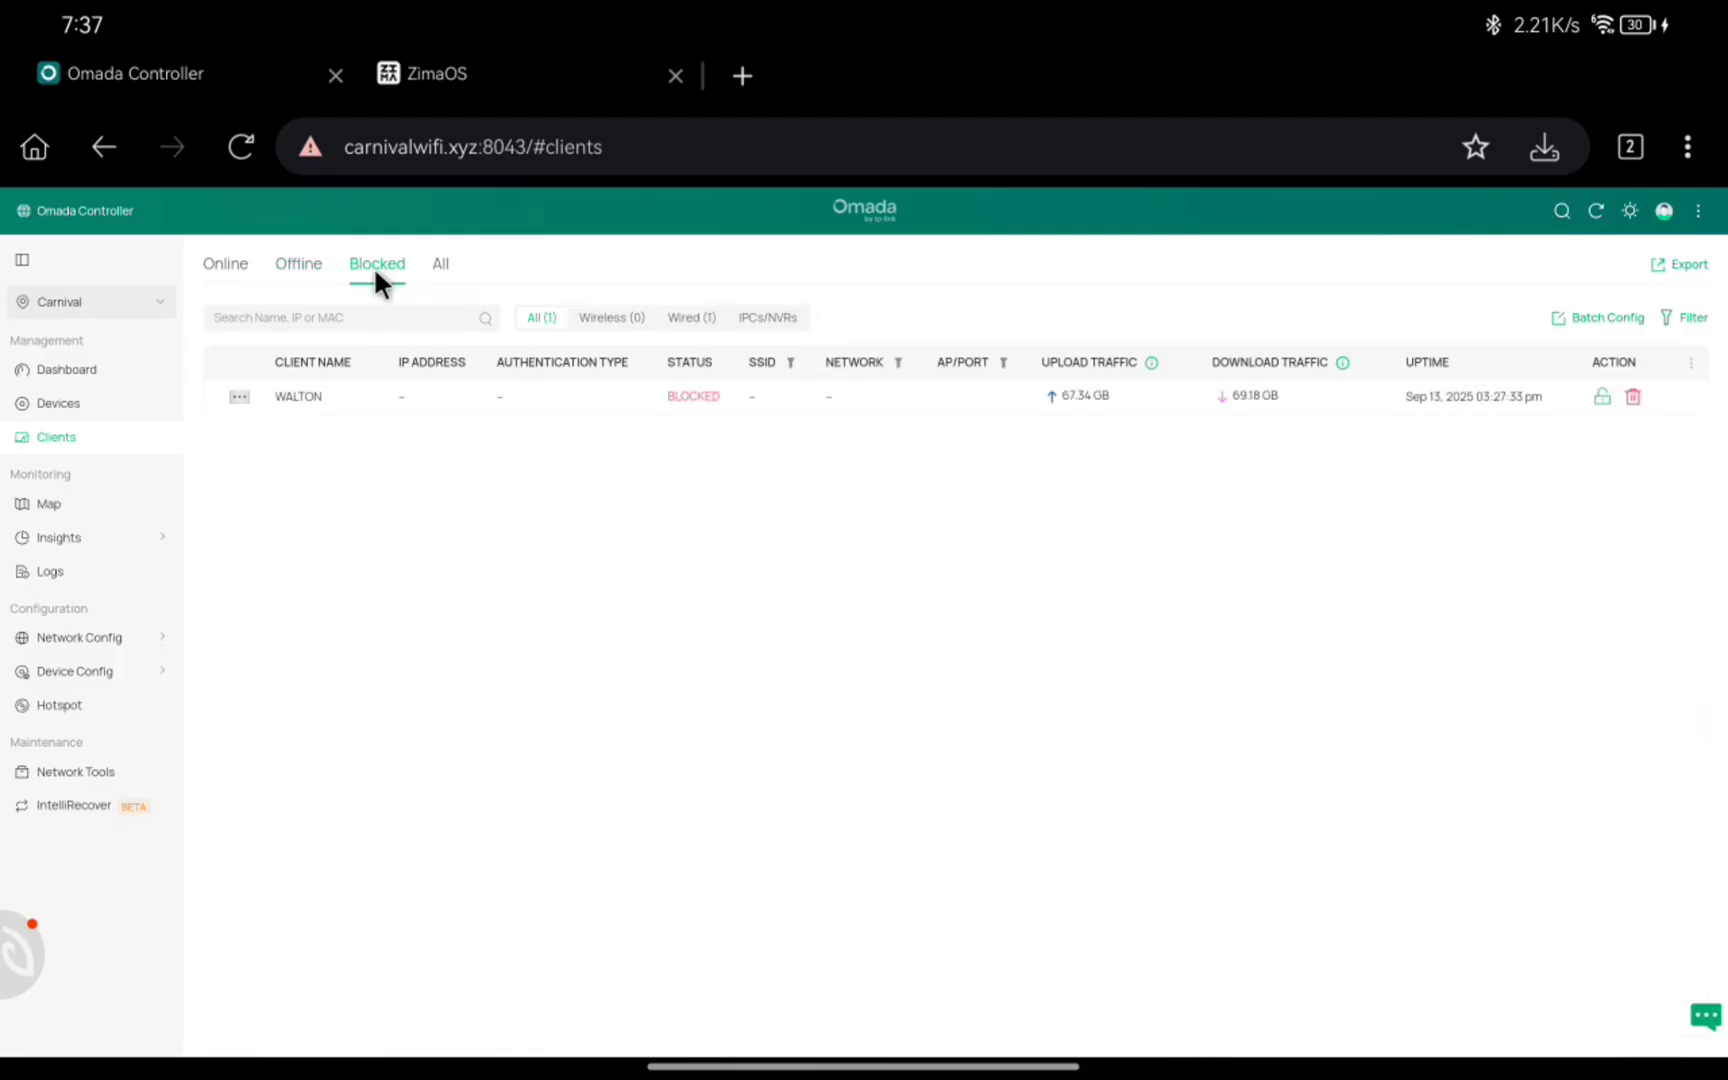
{"action": "left_click", "coordinate": [440, 264]}
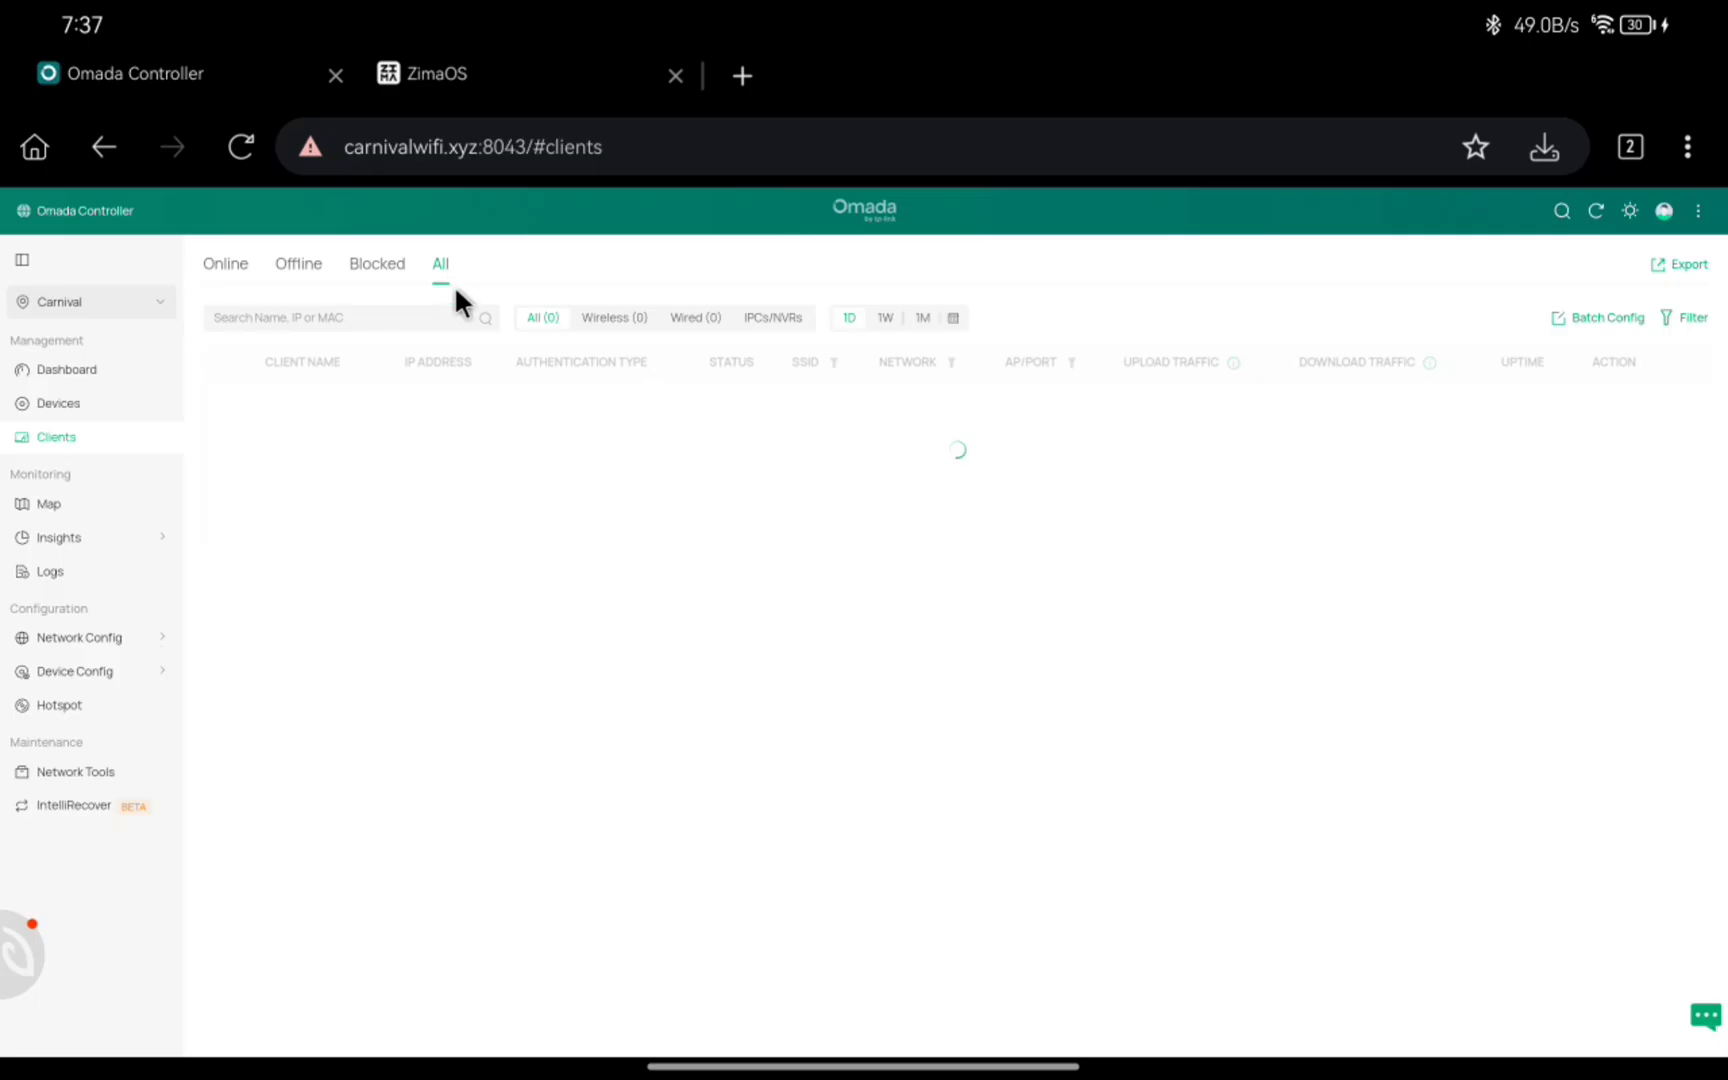
Step: View the heat map and the alert logs, and bring up the available network configuration options
{"action": "left_click", "coordinate": [69, 507]}
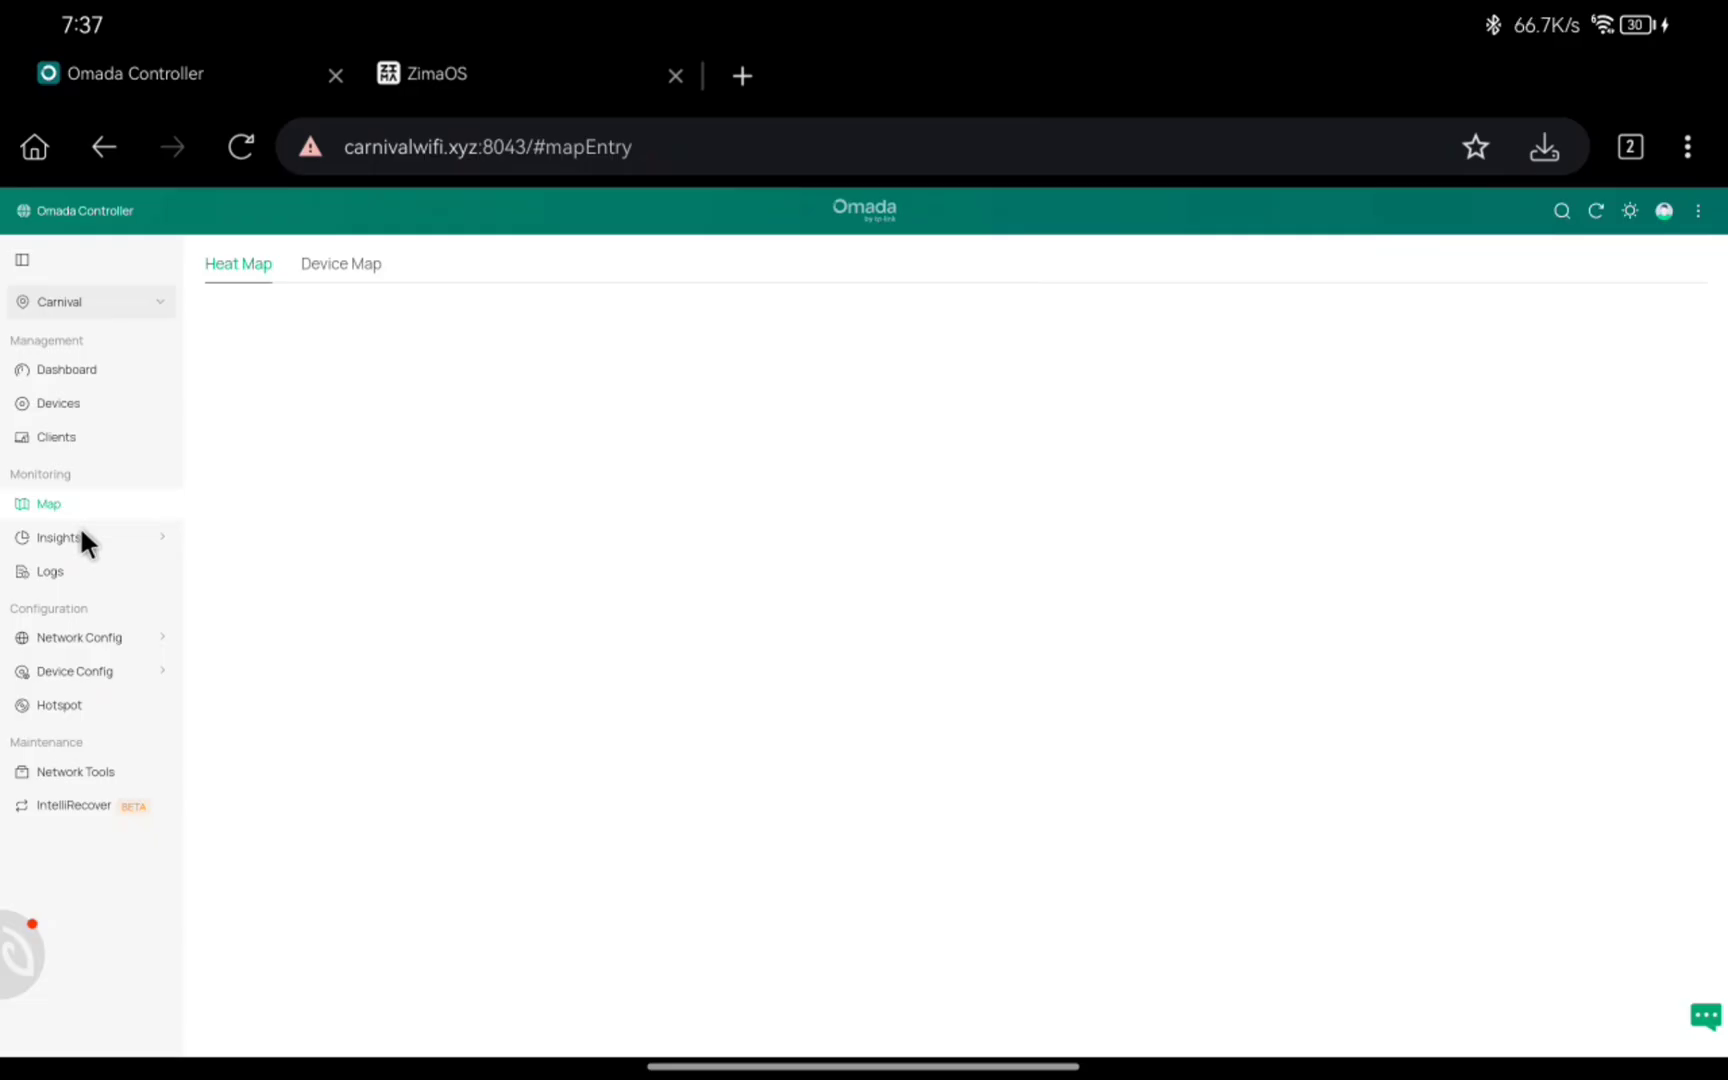
{"action": "left_click", "coordinate": [88, 560]}
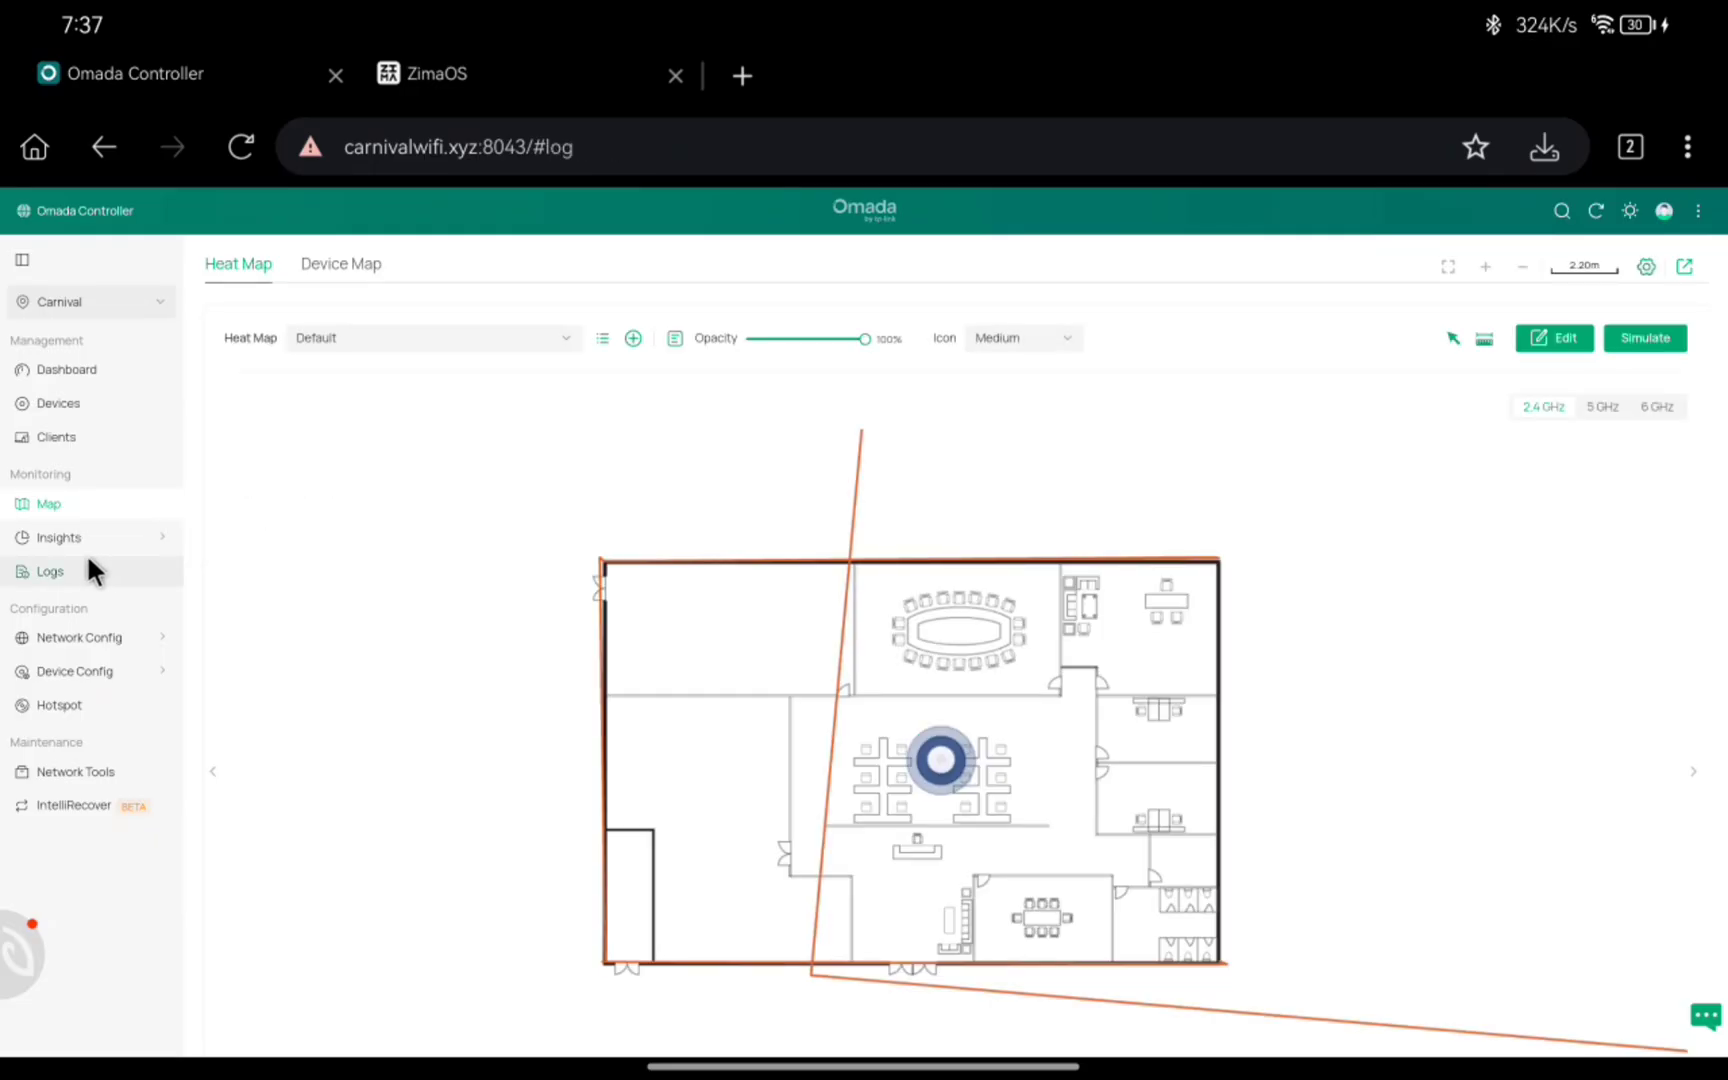
{"action": "mouse_move", "coordinate": [93, 546]}
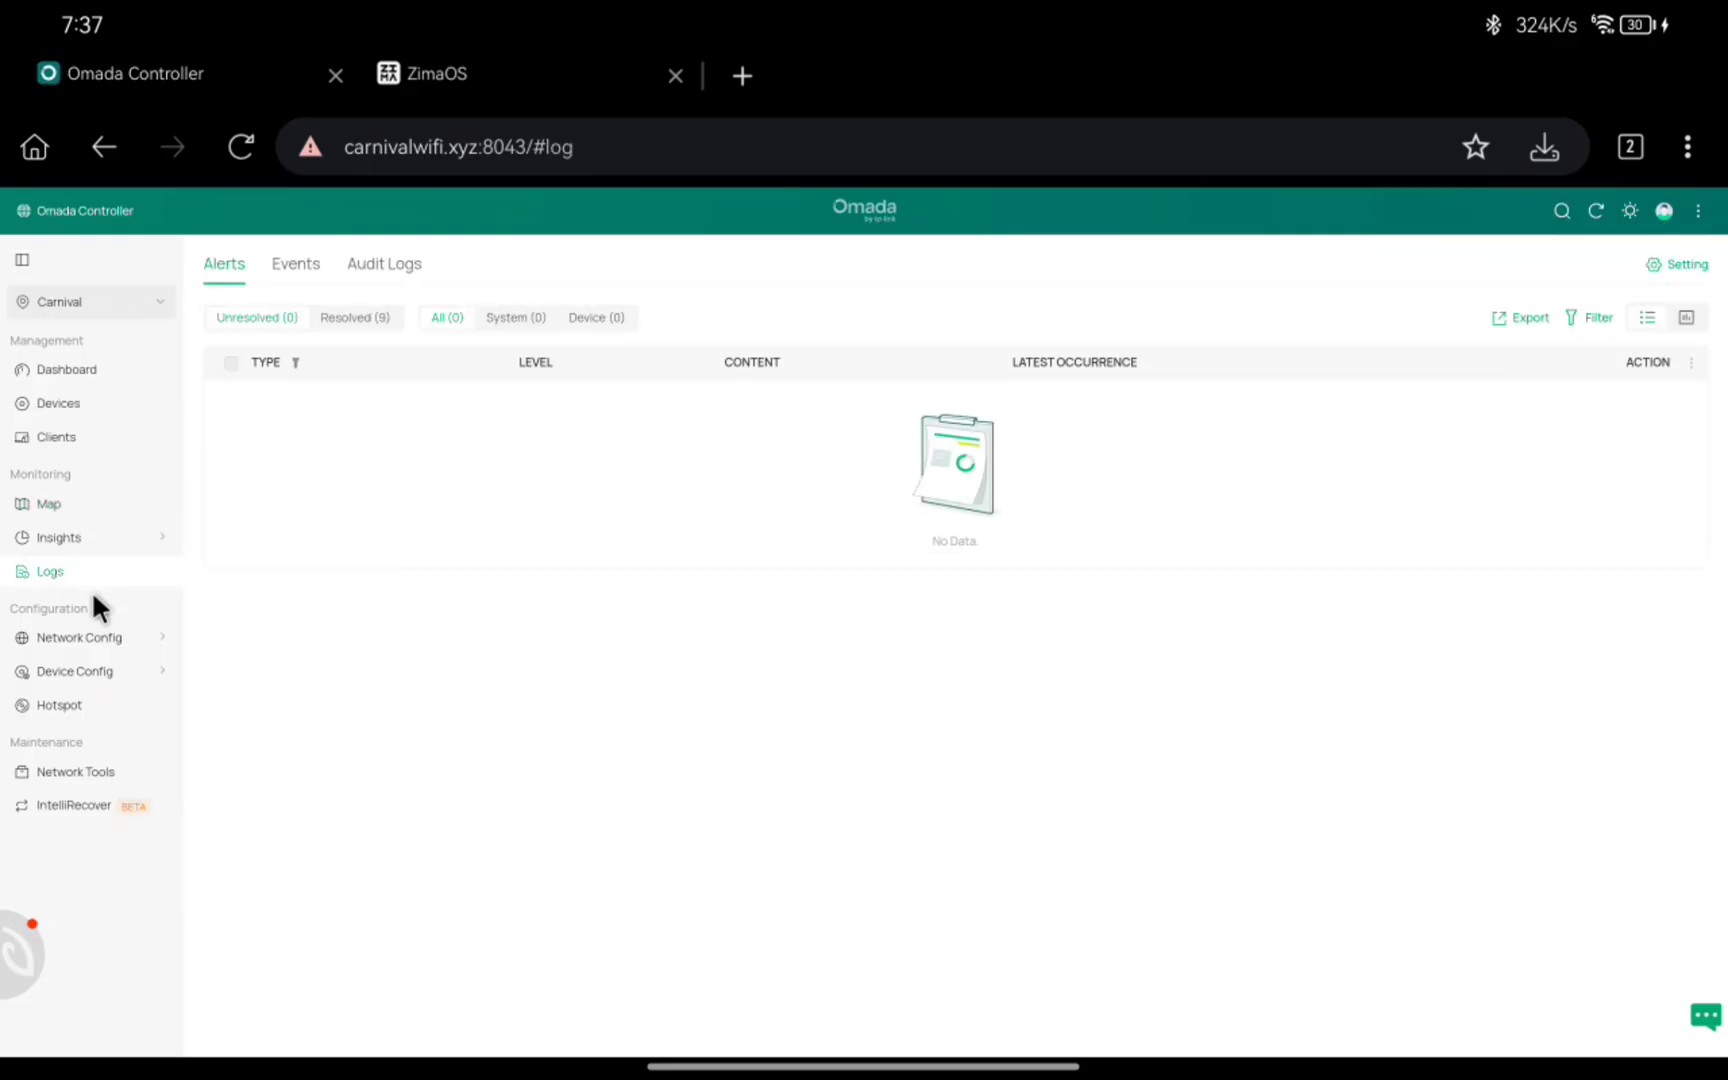
{"action": "mouse_move", "coordinate": [100, 640]}
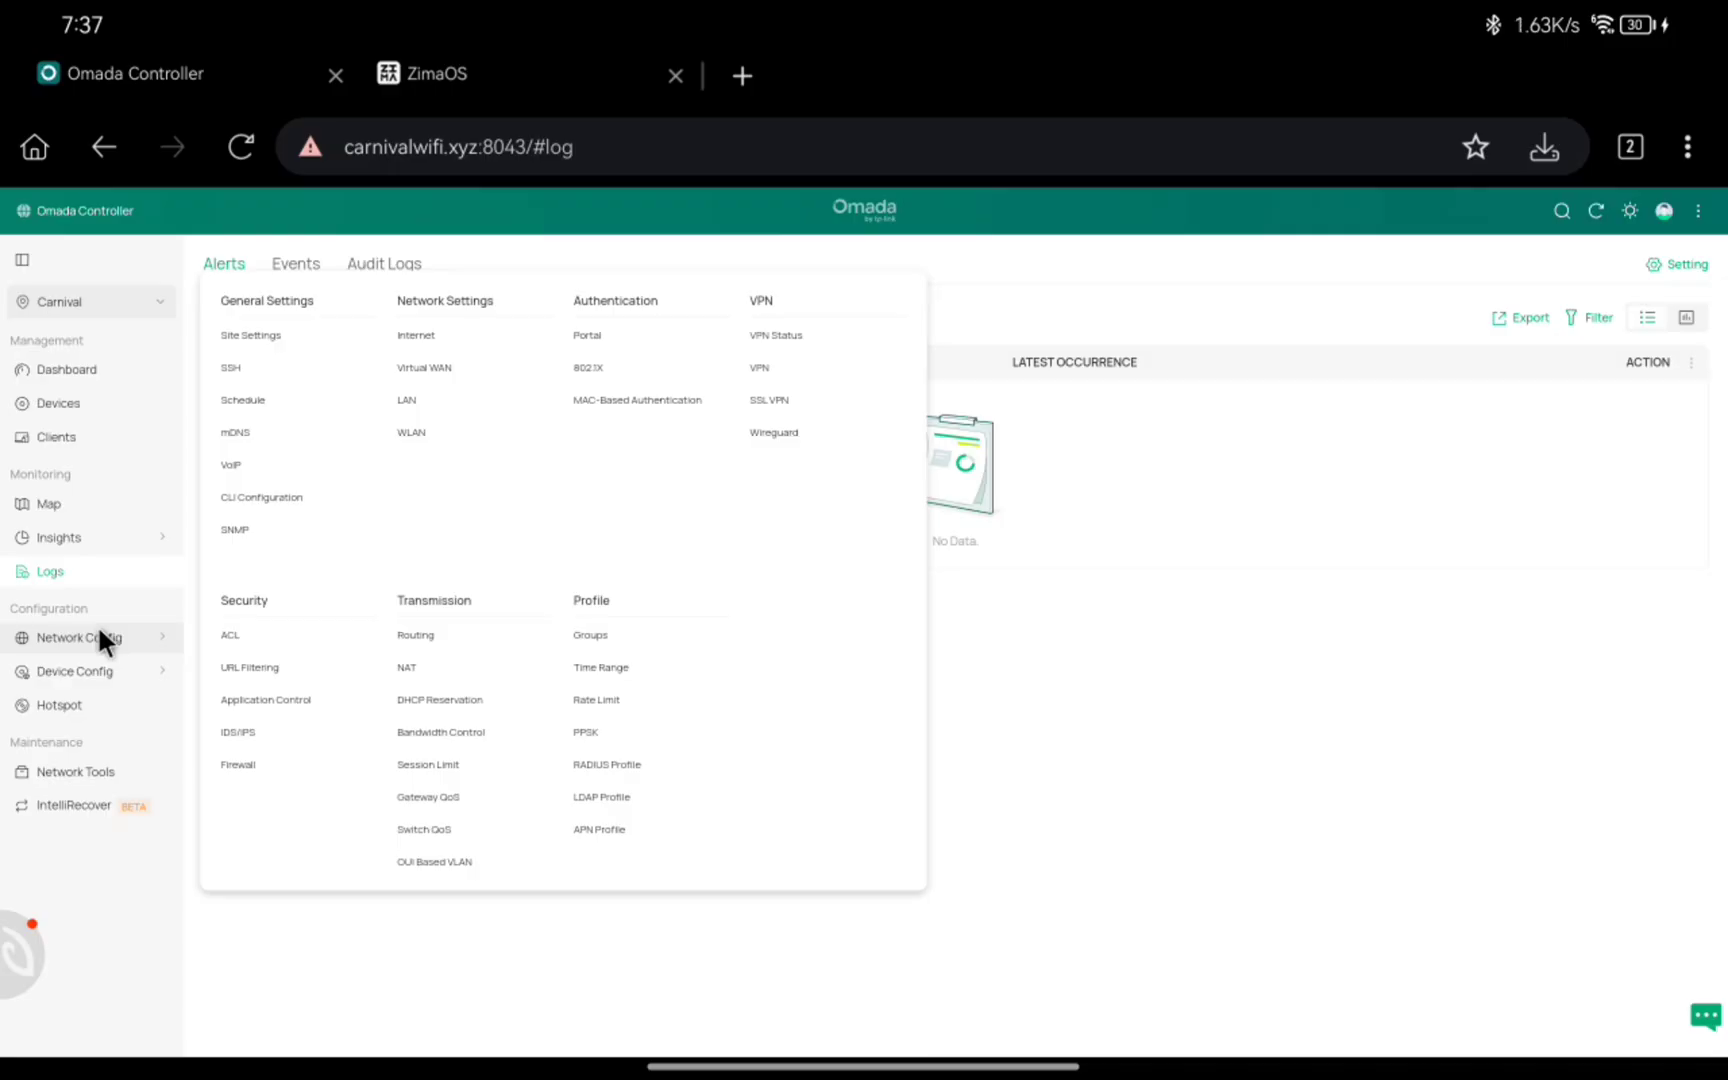
Step: Open the Hotspot management page, check back on the controller page, and view the hotspot dashboard
{"action": "left_click", "coordinate": [100, 695]}
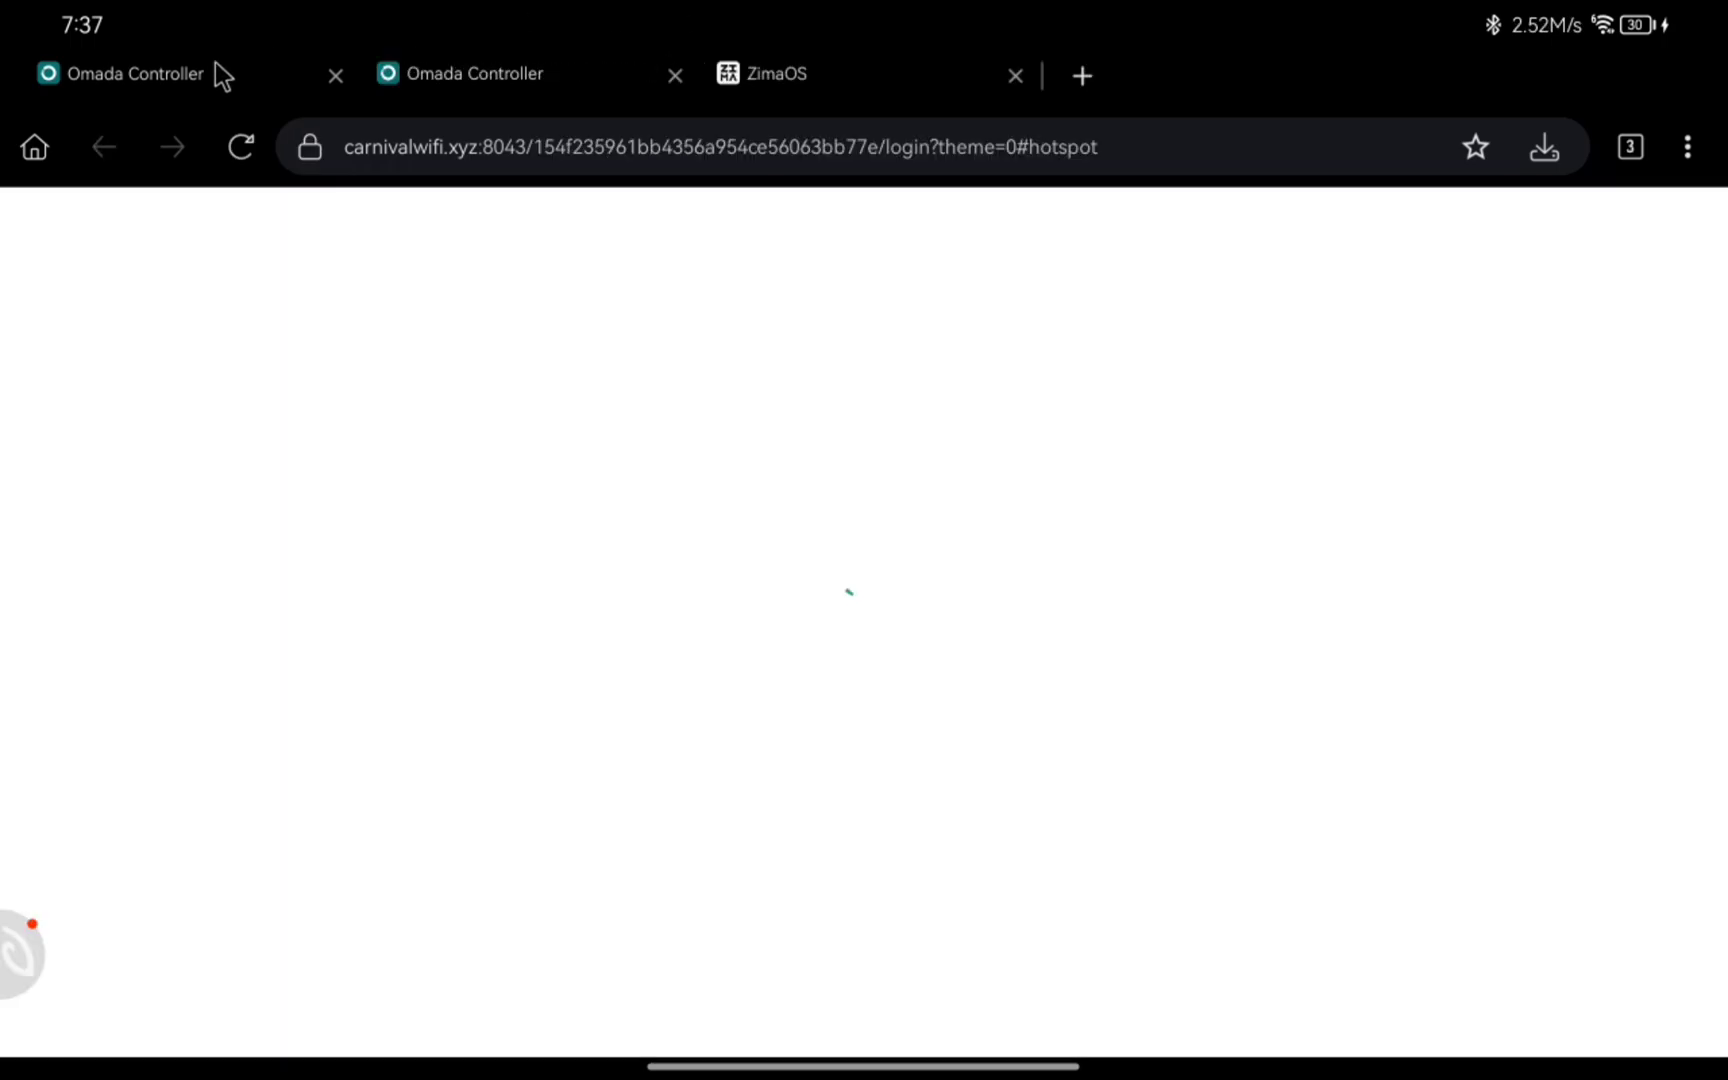
{"action": "left_click", "coordinate": [213, 74]}
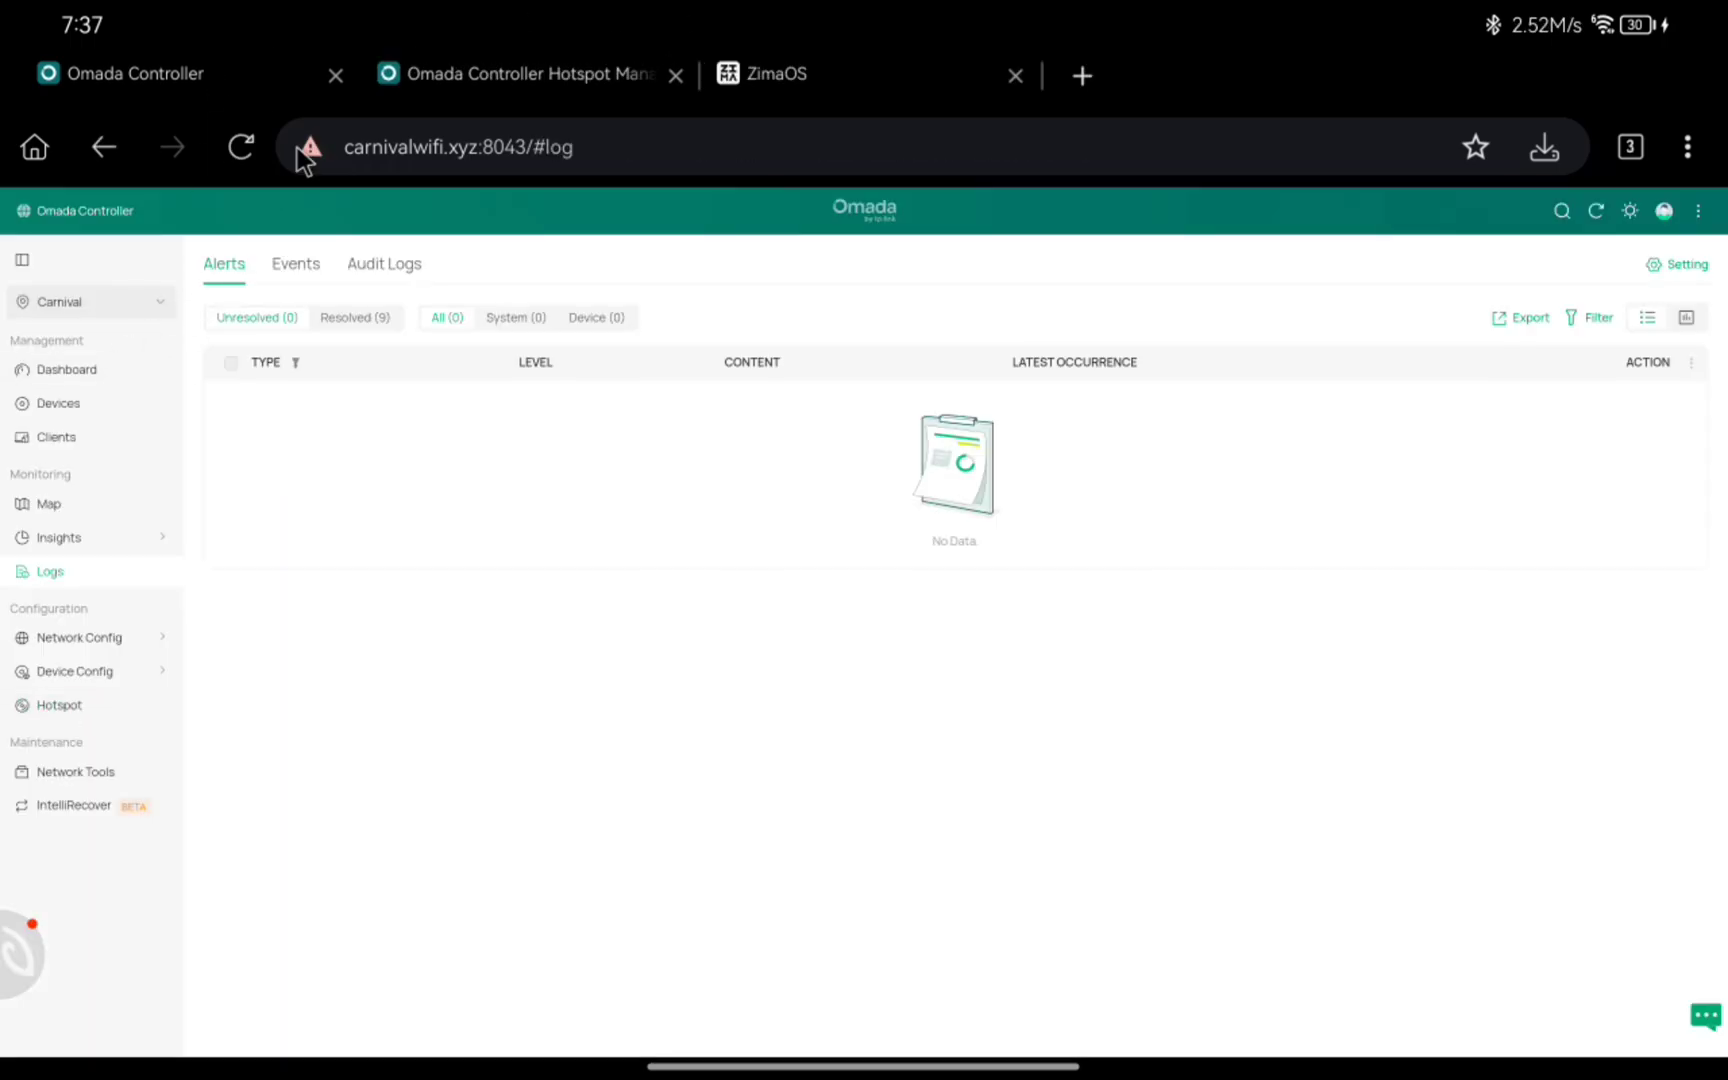
{"action": "left_click", "coordinate": [439, 86]}
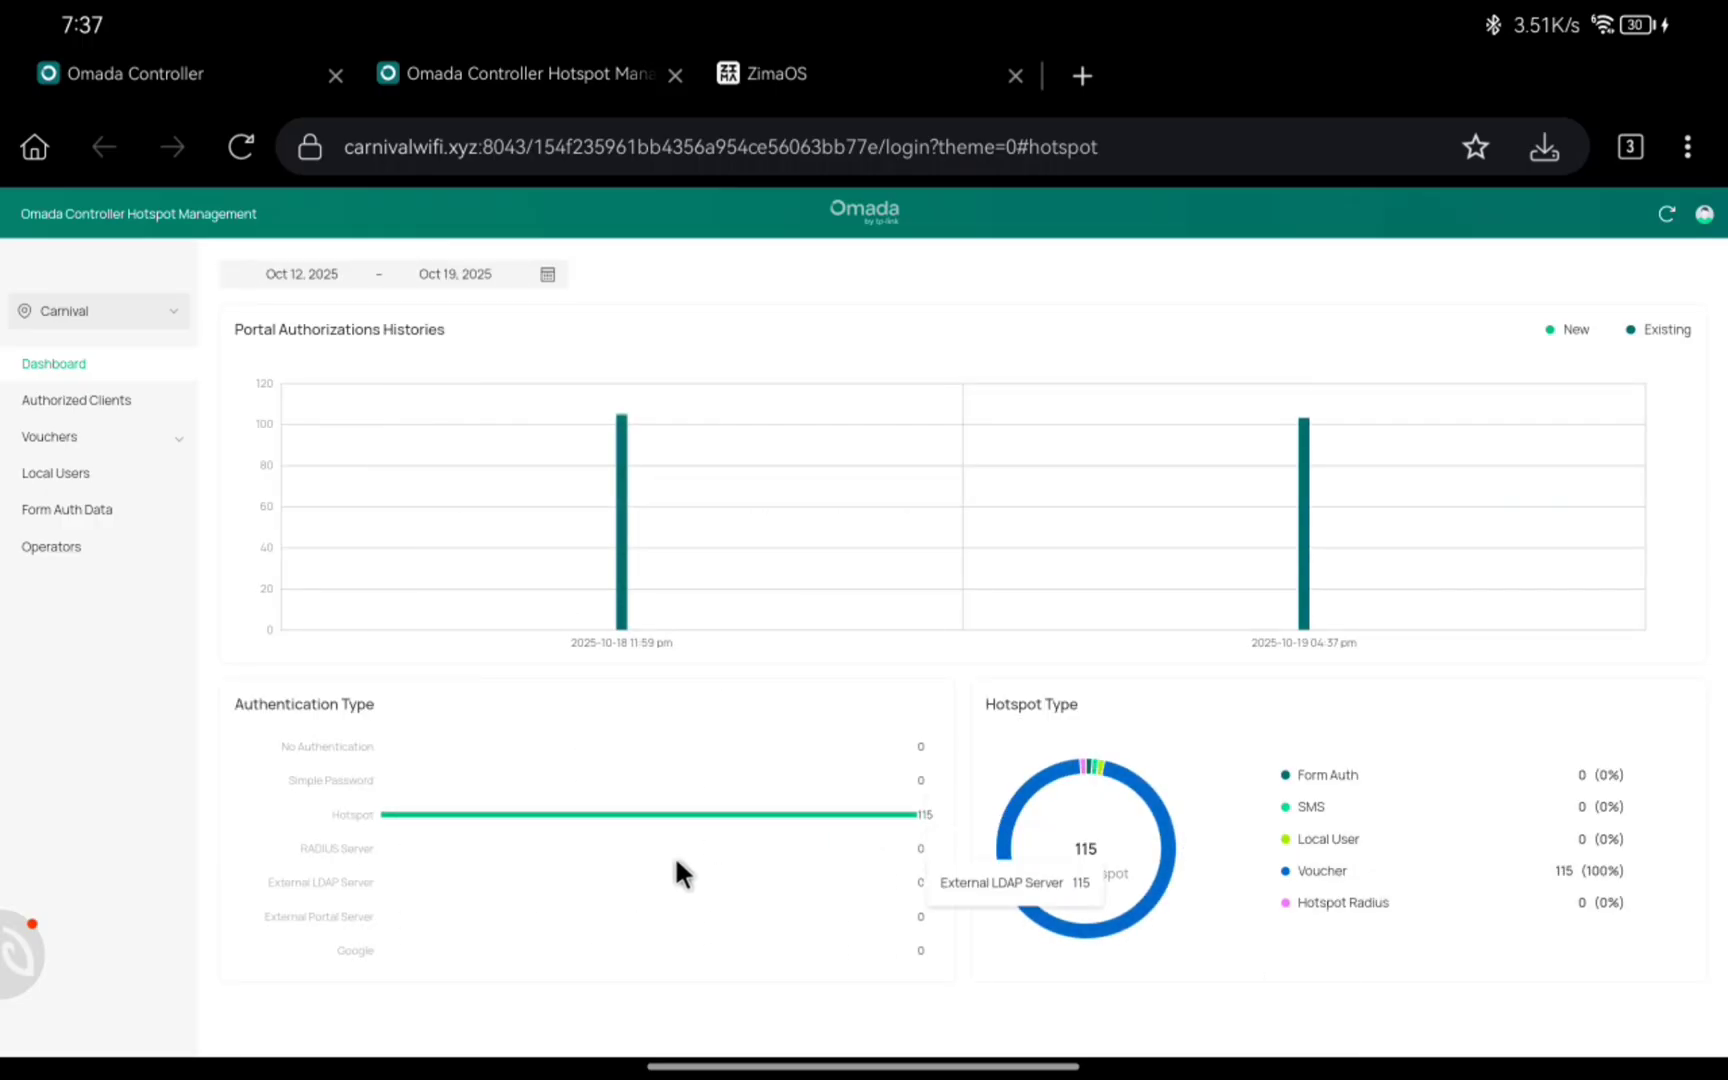
Step: Show the hotspot's authorized clients at 100 entries per page and look through the list
{"action": "left_click", "coordinate": [45, 398]}
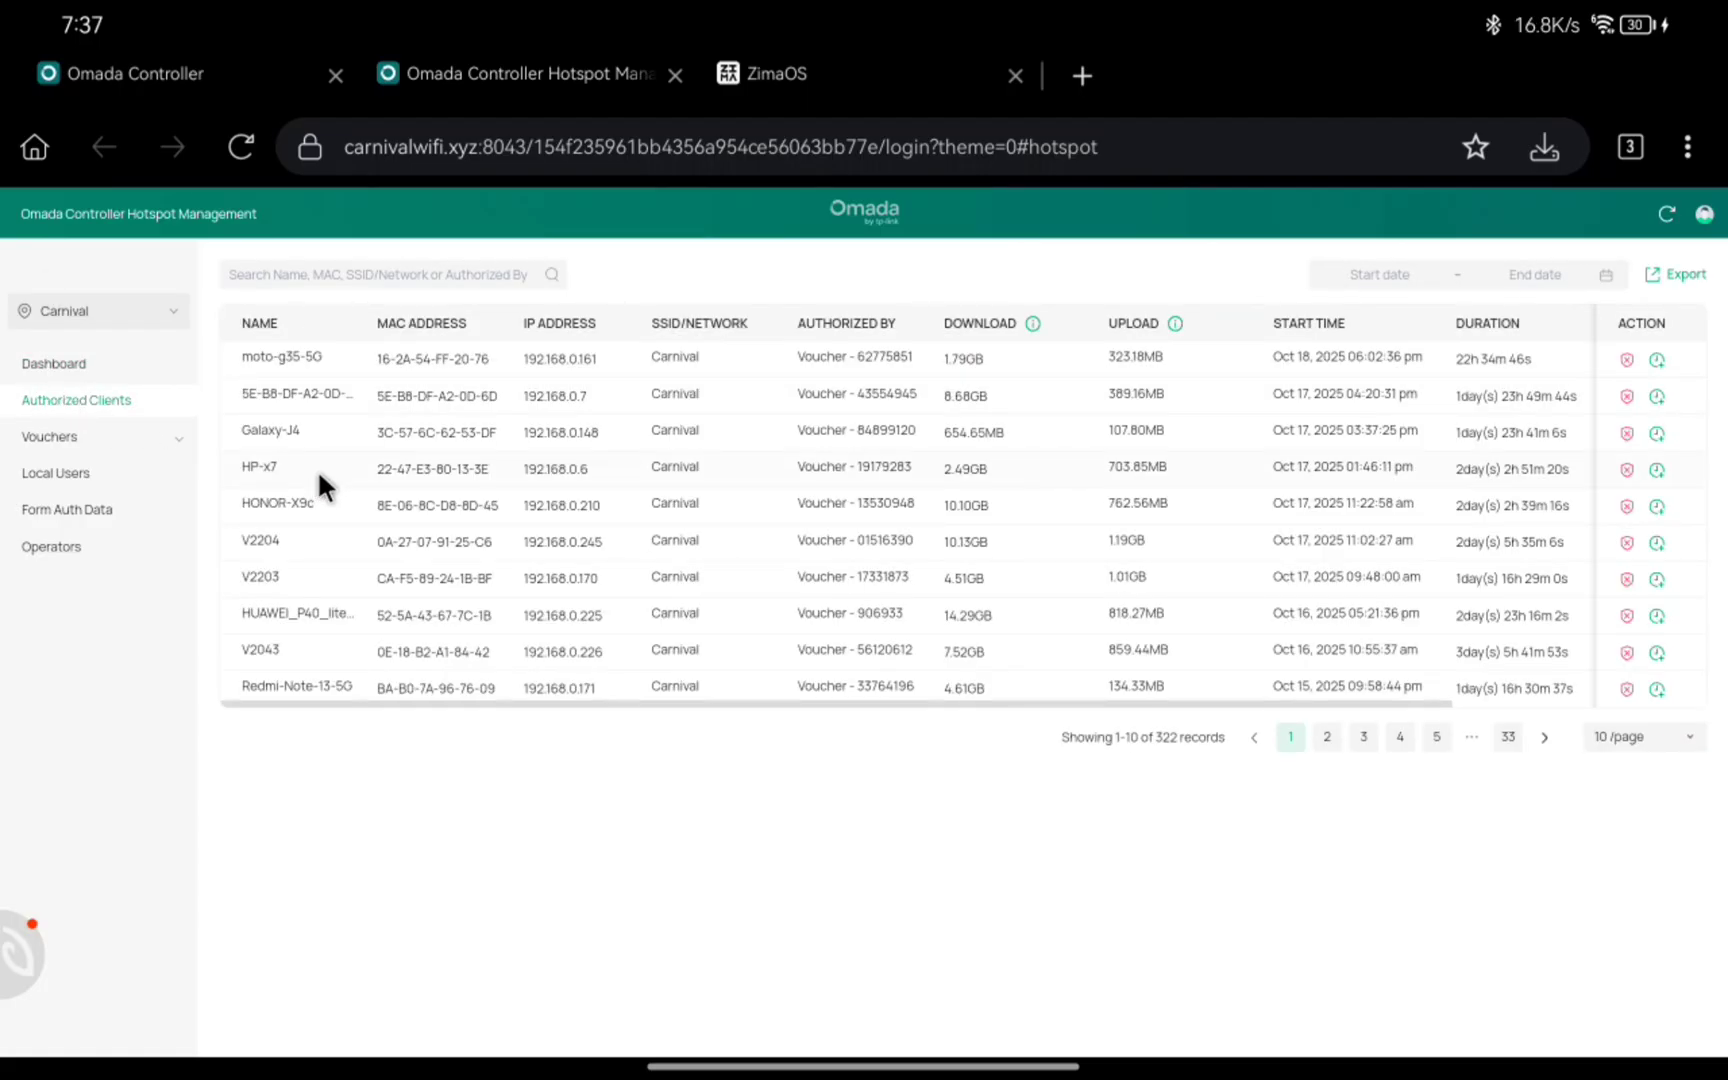
{"action": "left_click", "coordinate": [1642, 741]}
{"action": "left_click", "coordinate": [1632, 972]}
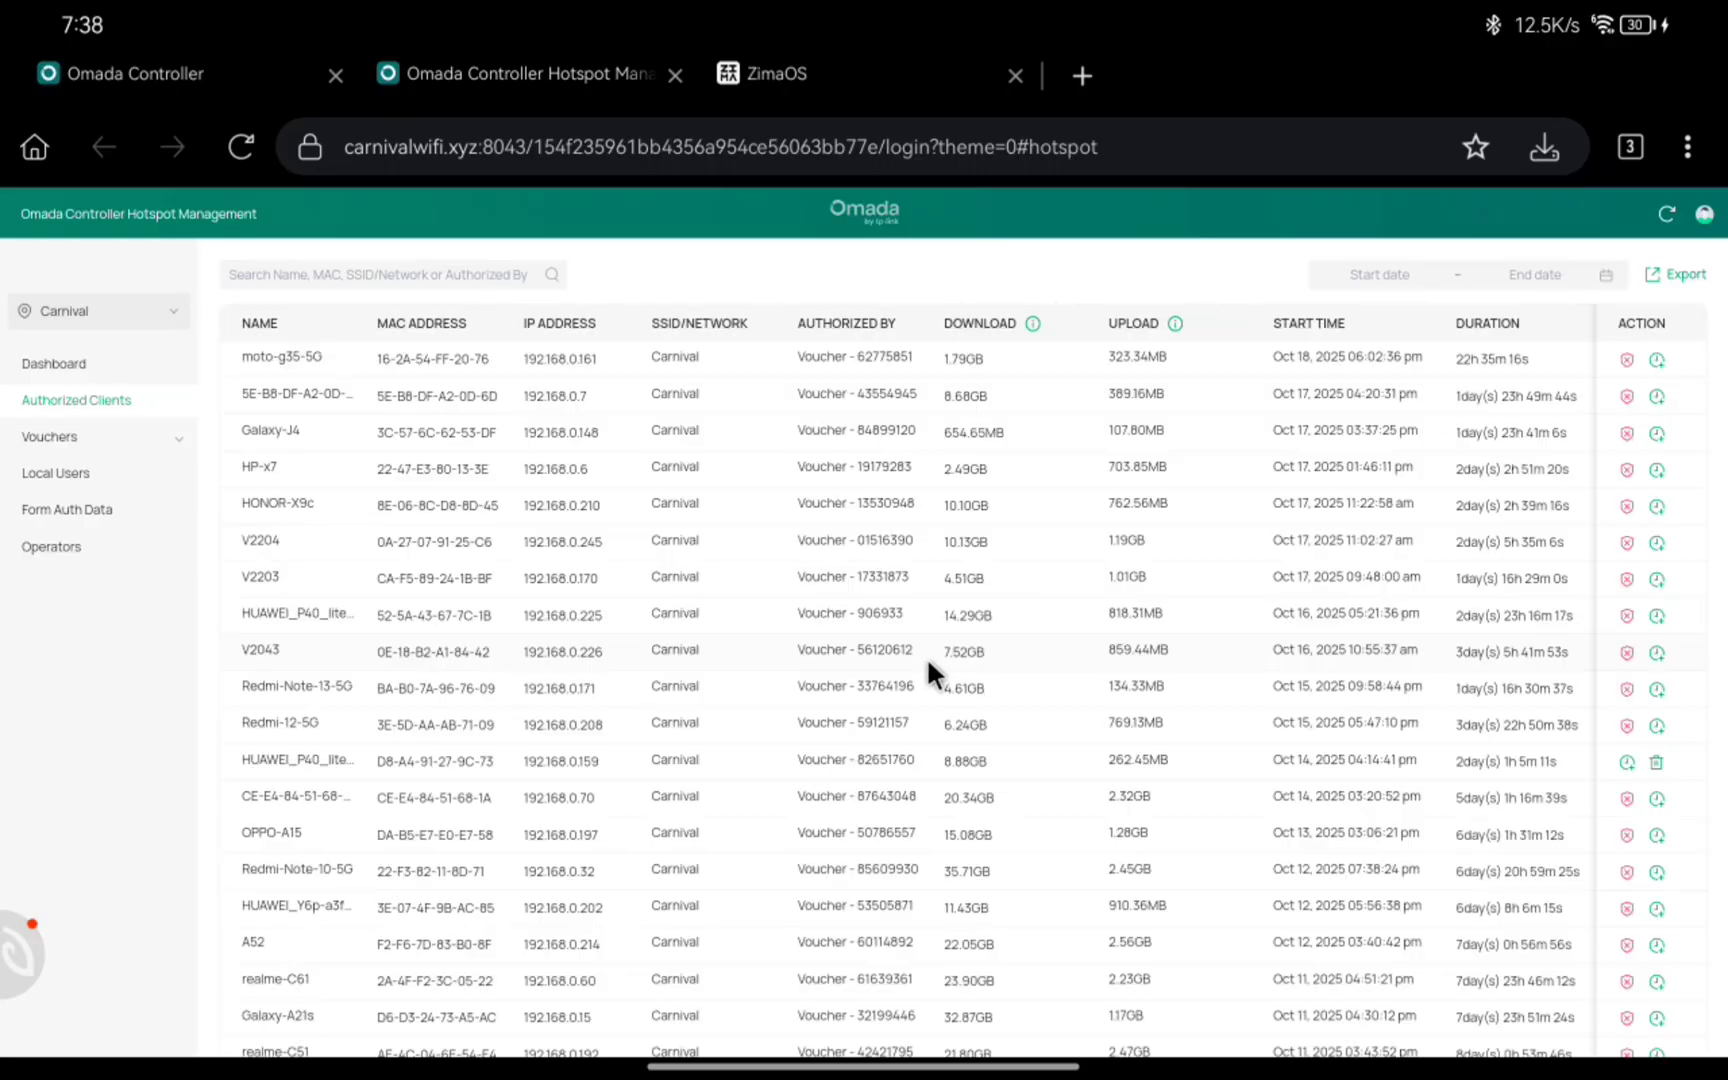
{"action": "scroll", "coordinate": [725, 855], "scroll_direction": "down", "scroll_amount": 15}
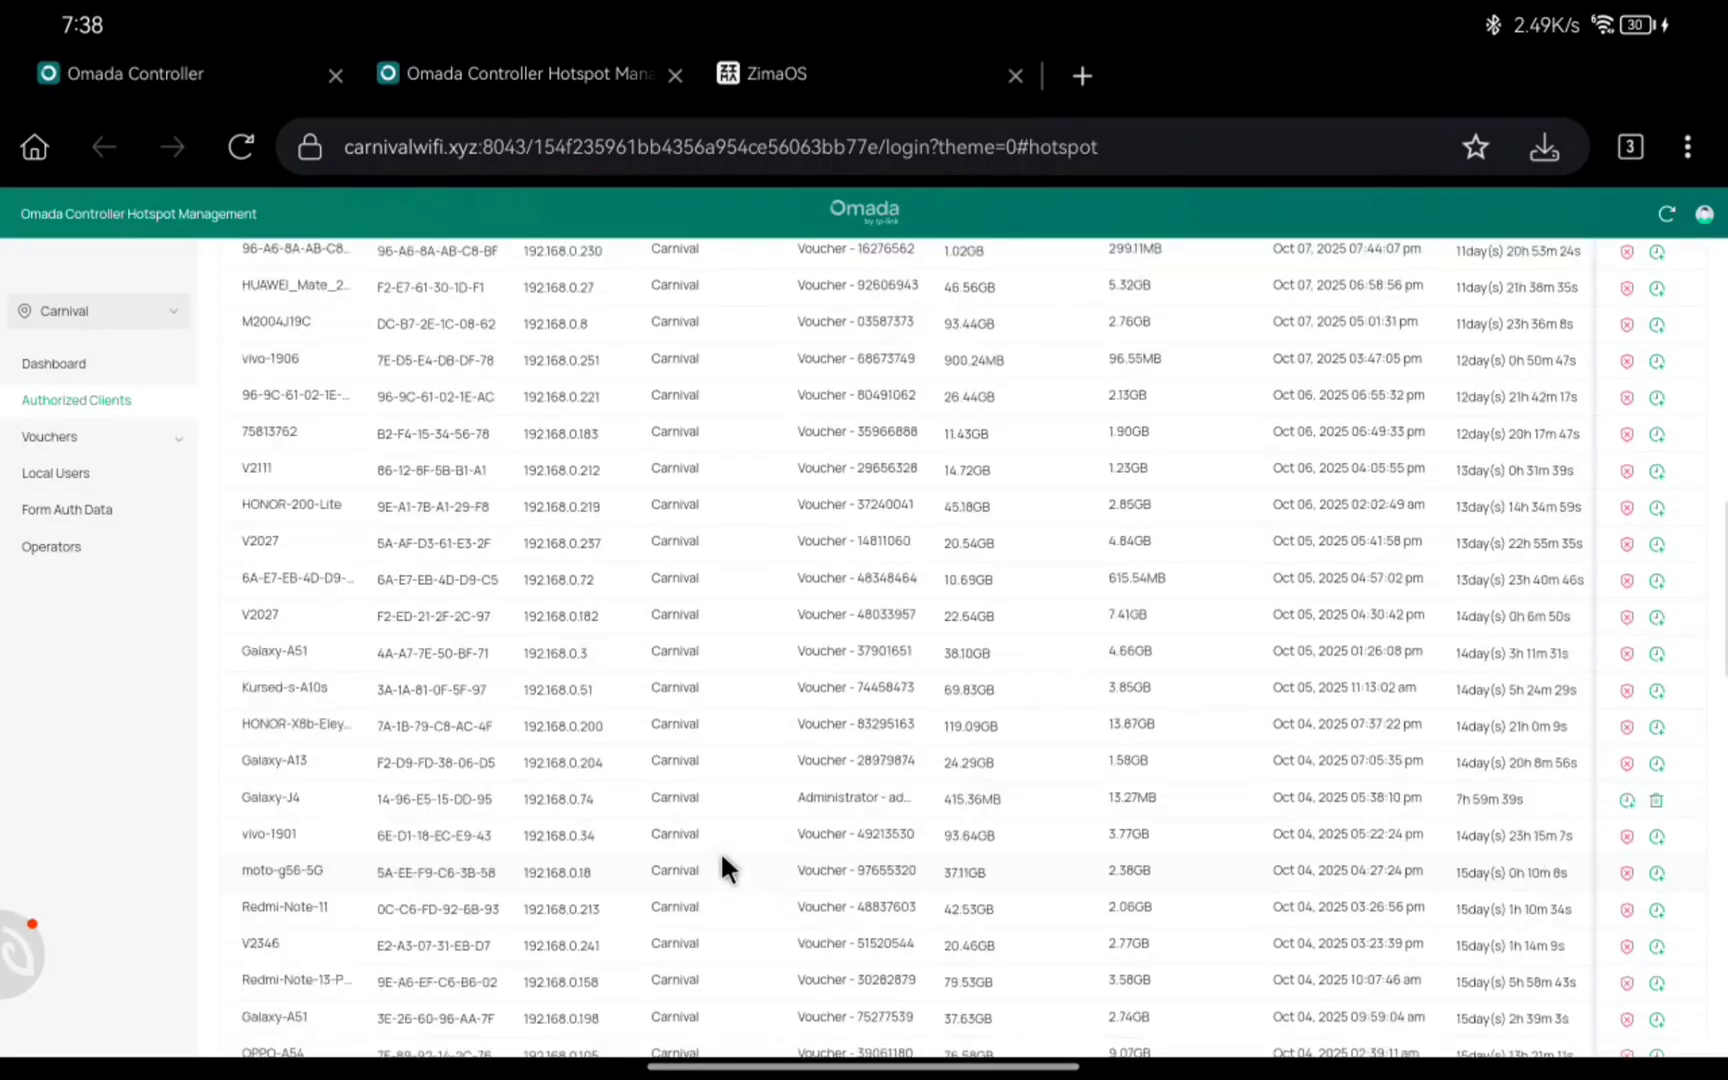
{"action": "scroll", "coordinate": [720, 849], "scroll_direction": "down", "scroll_amount": 15}
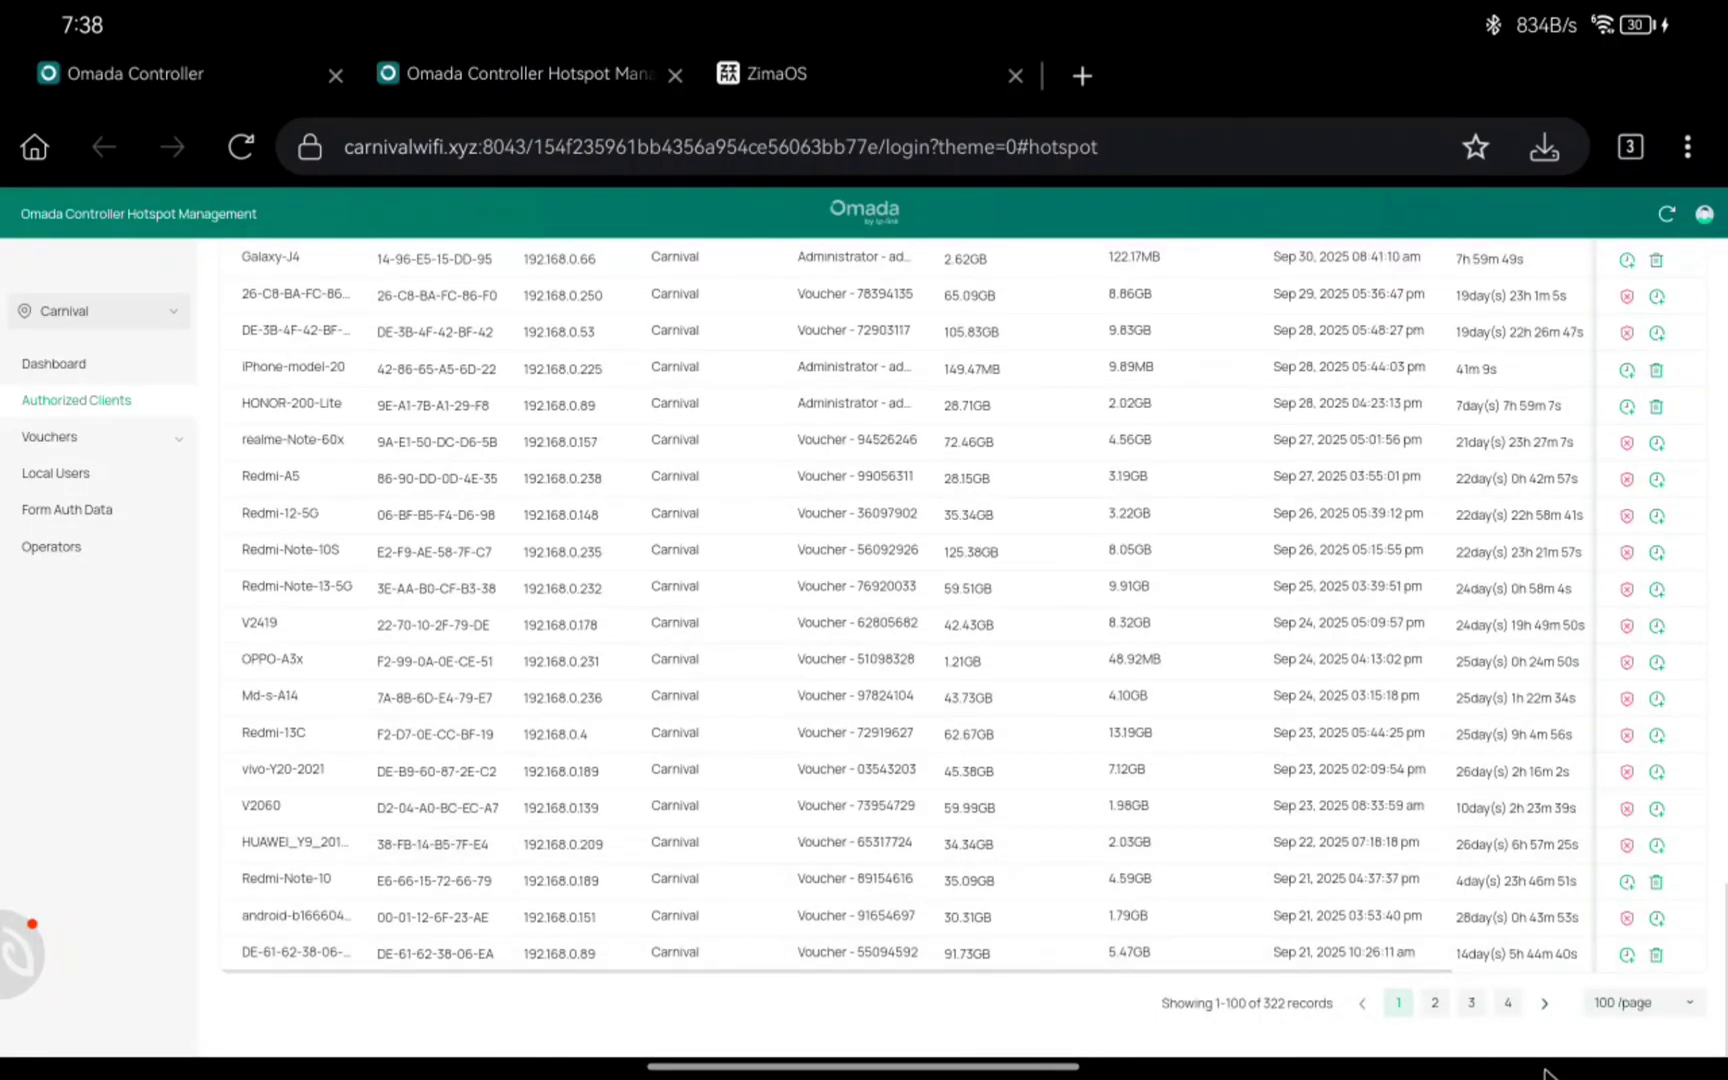
{"action": "scroll", "coordinate": [612, 788], "scroll_direction": "up", "scroll_amount": 6}
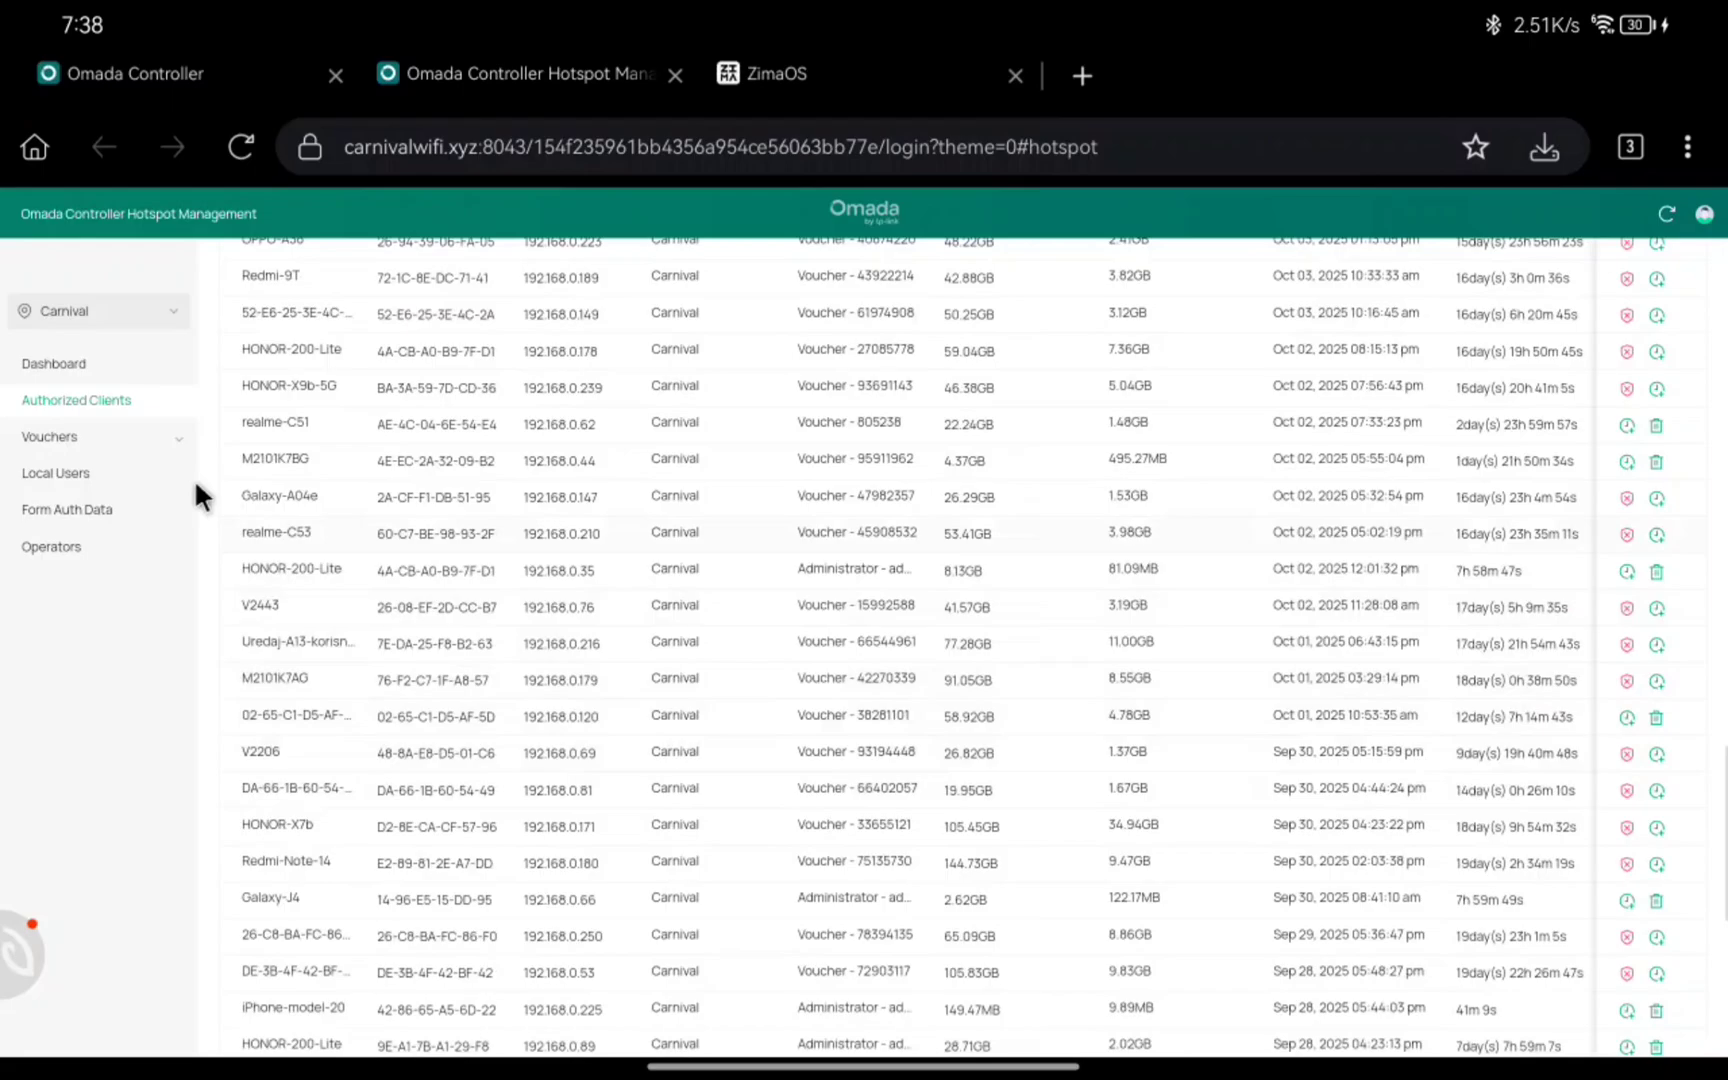
Step: Show the hotspot's voucher groups with 30 entries per page
{"action": "left_click", "coordinate": [113, 436]}
{"action": "left_click", "coordinate": [86, 509]}
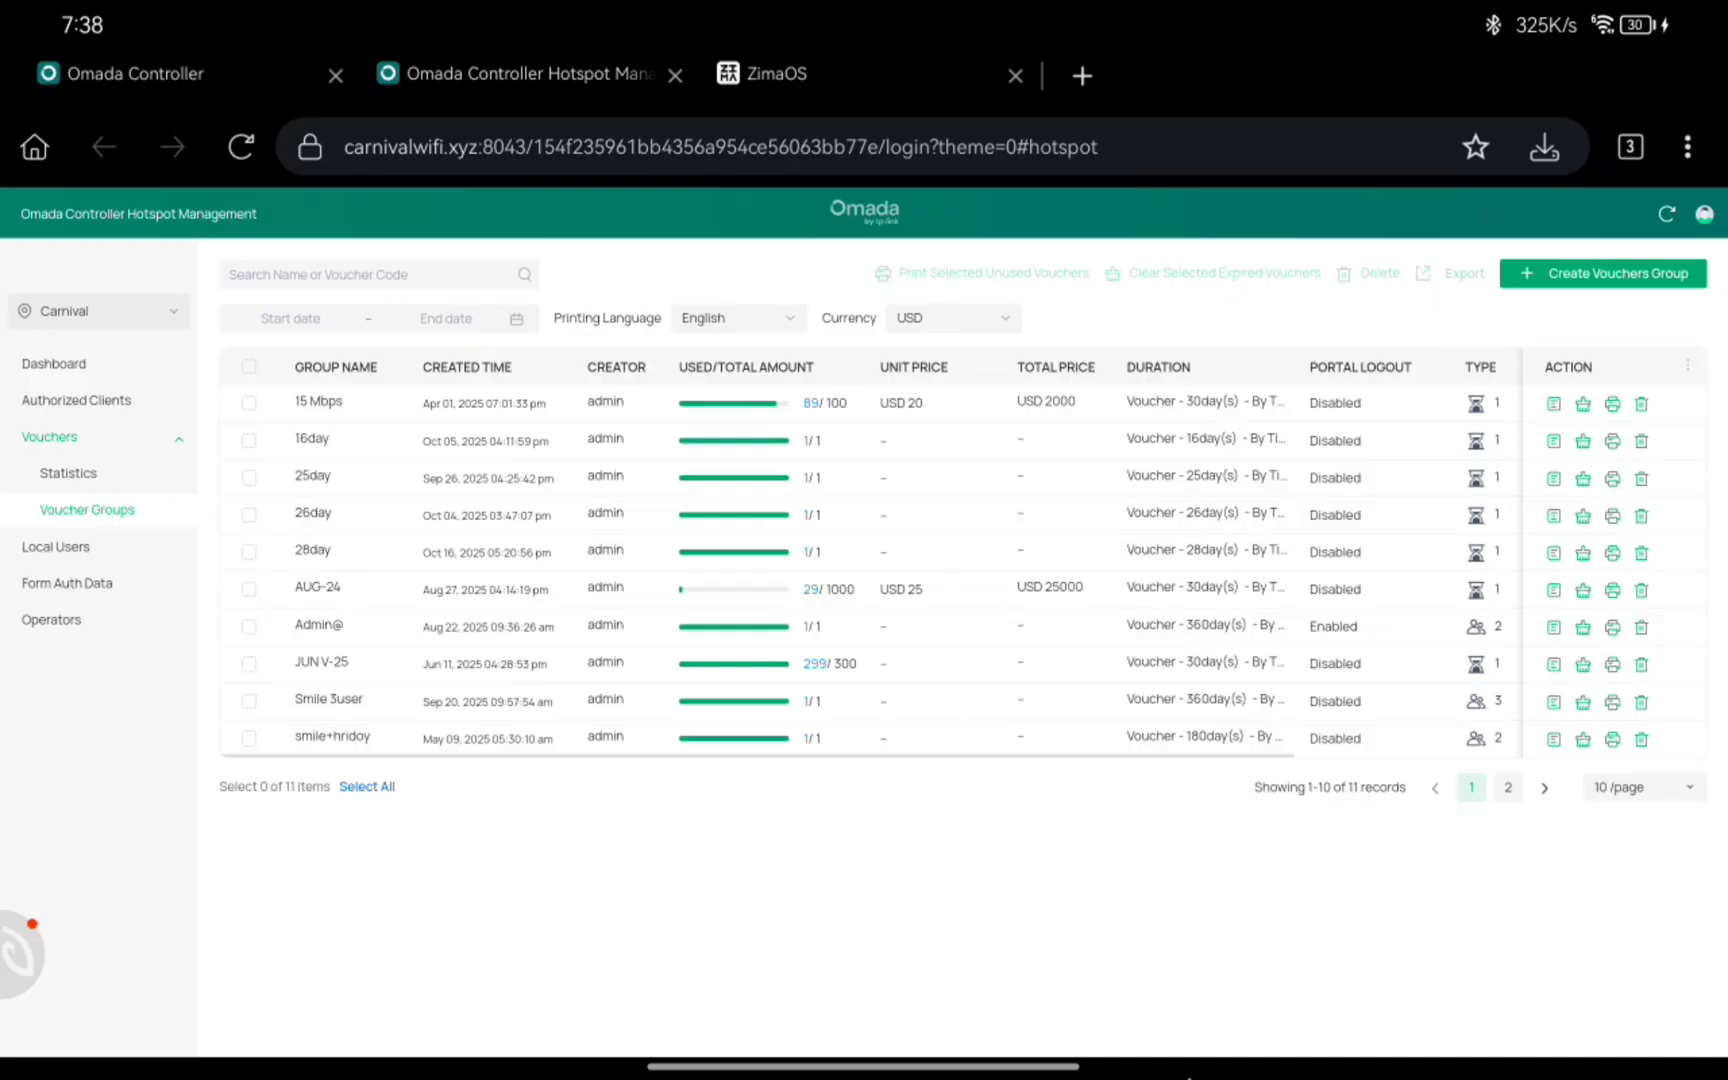
{"action": "left_click", "coordinate": [1606, 791]}
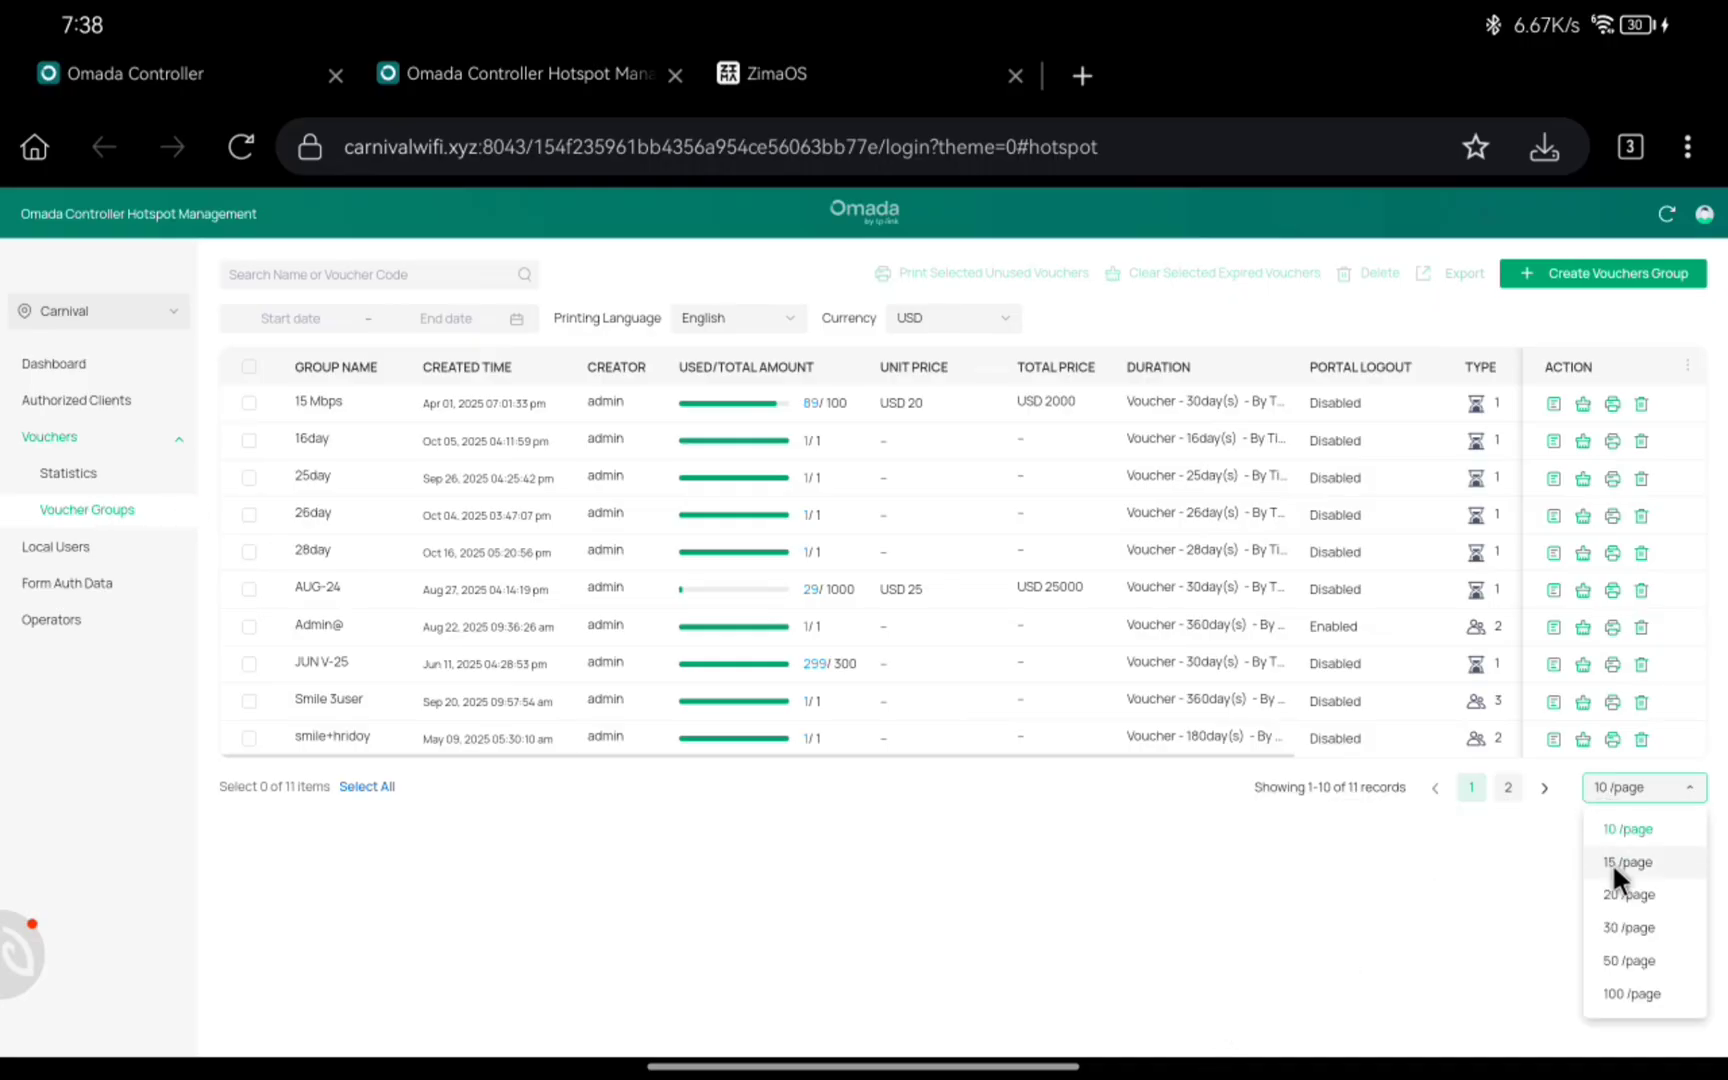
{"action": "left_click", "coordinate": [1622, 924]}
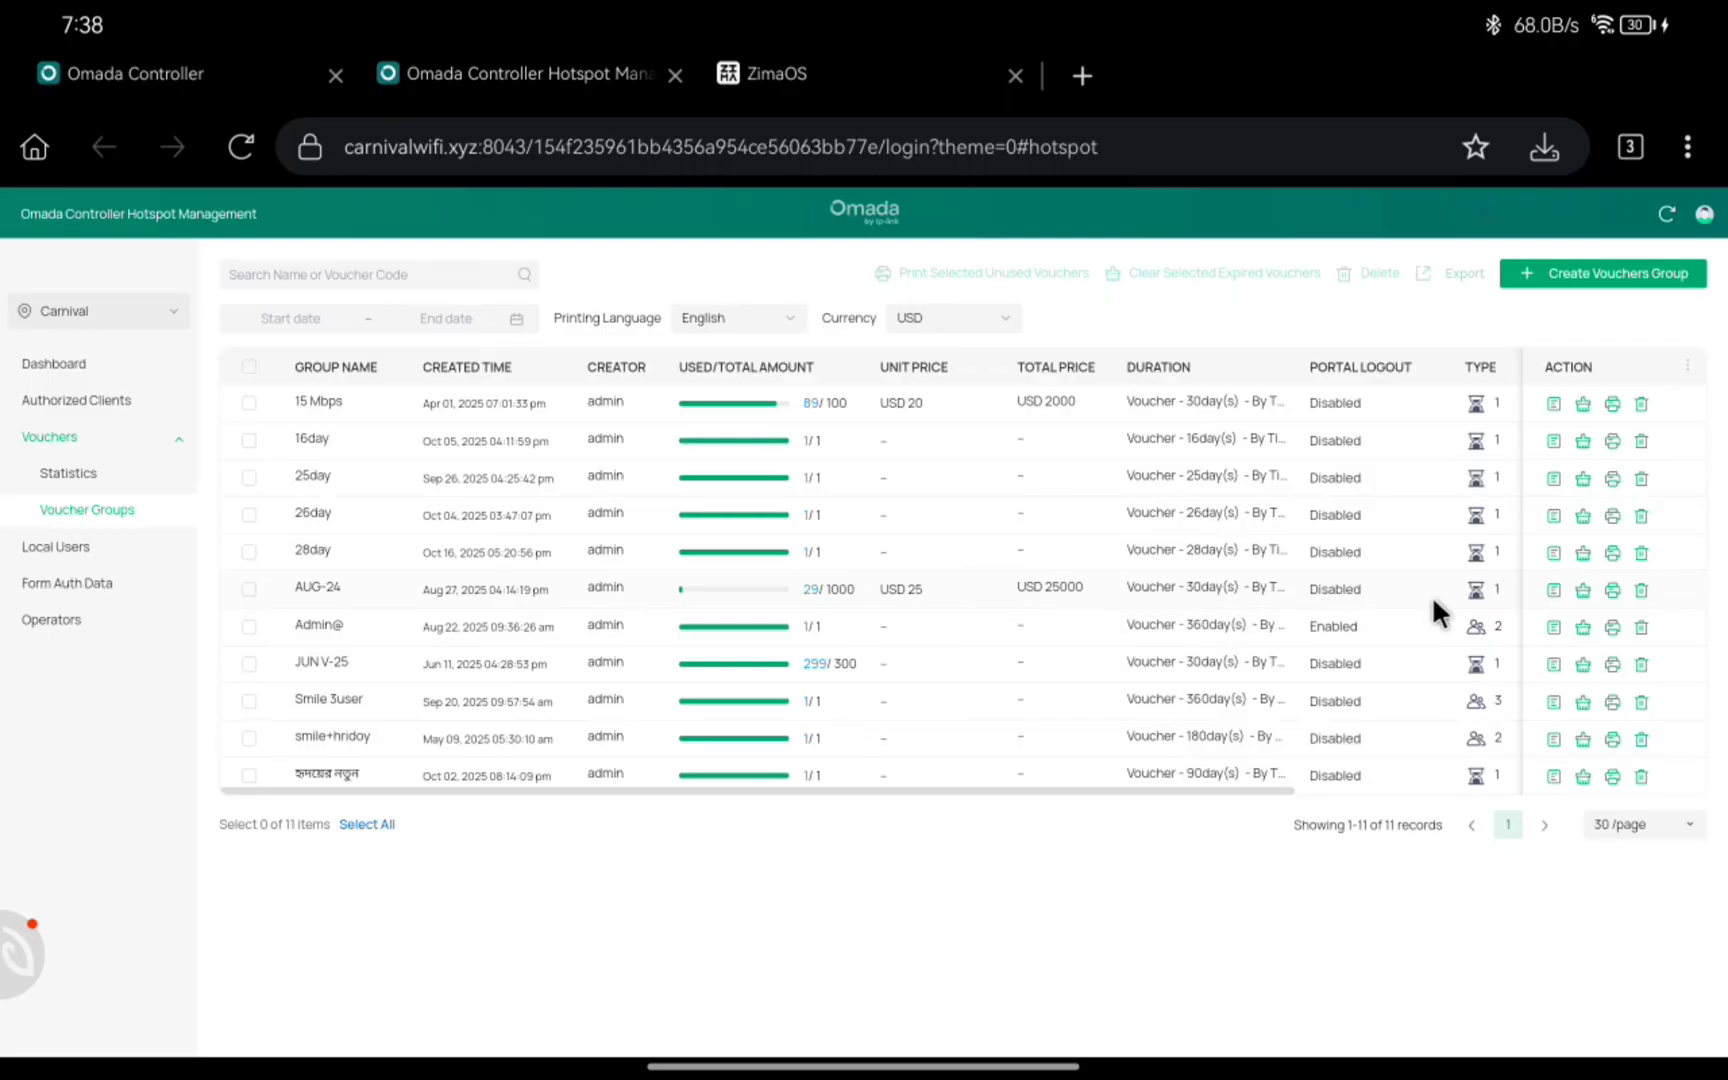
Step: View the details and voucher list of the AUG-24 group, then return to the voucher groups
{"action": "left_click", "coordinate": [1552, 590]}
{"action": "scroll", "coordinate": [1080, 806], "scroll_direction": "down", "scroll_amount": 2}
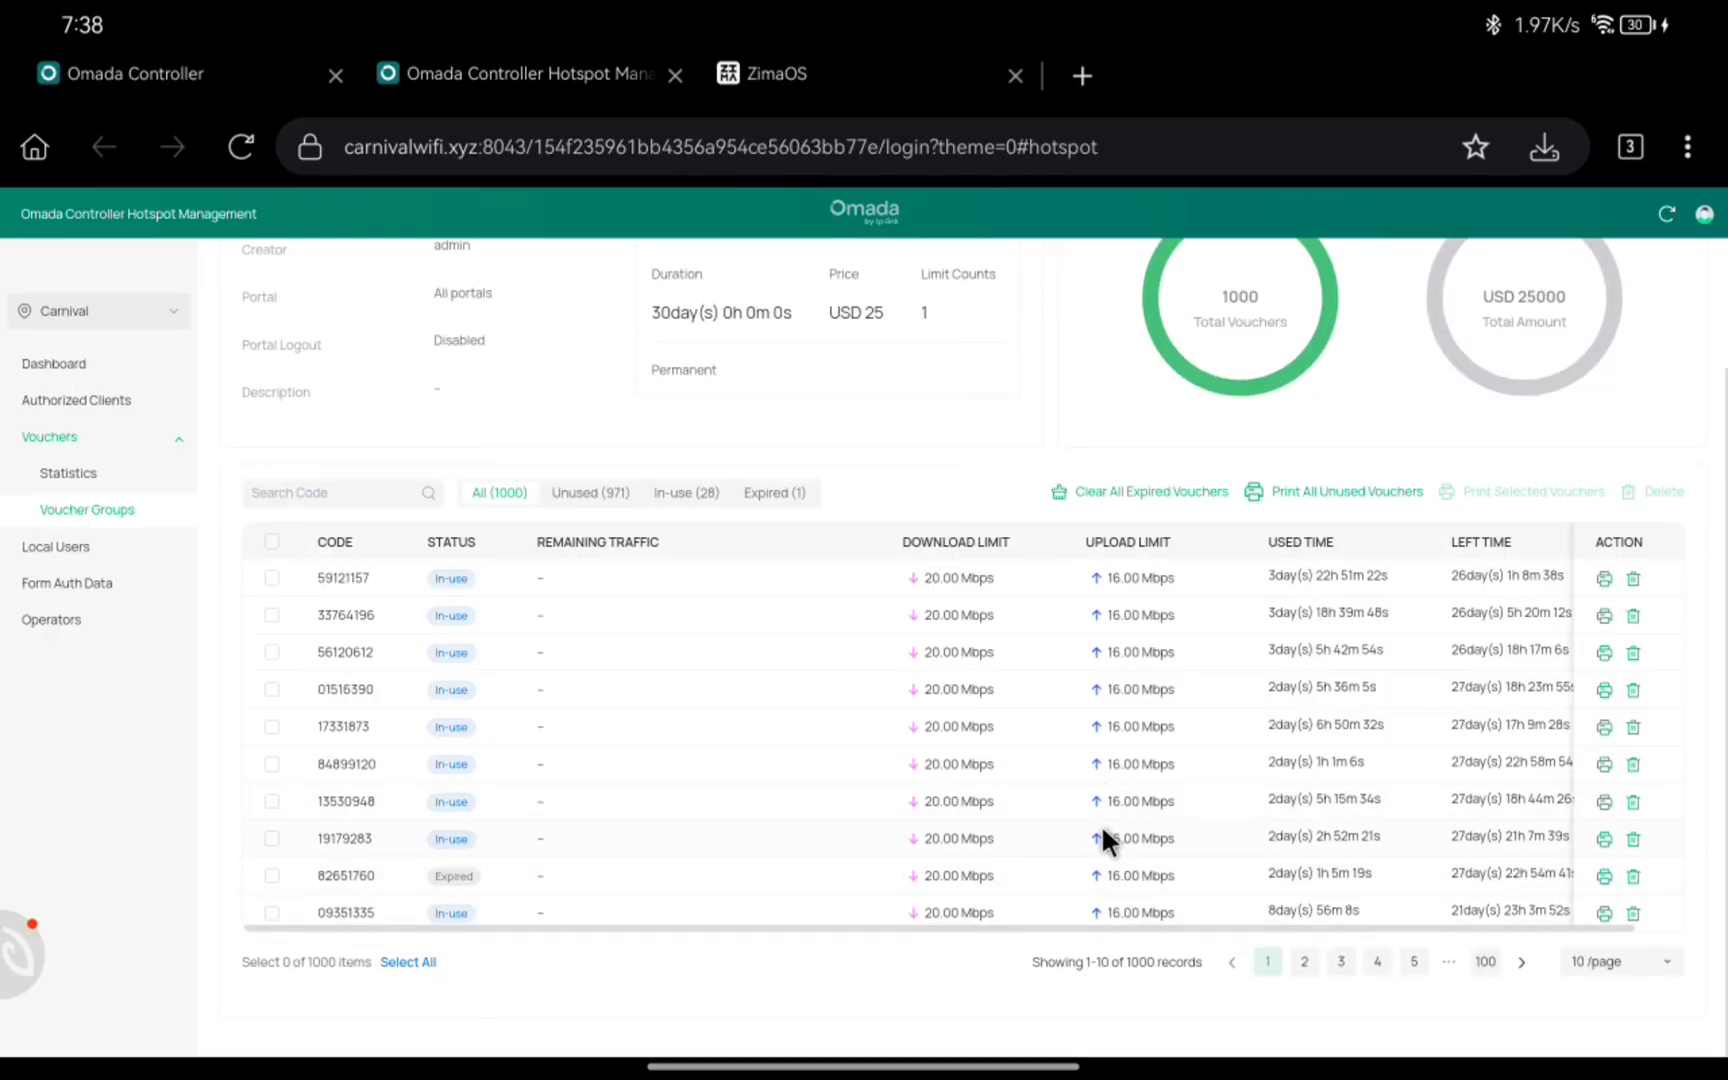
{"action": "left_click", "coordinate": [117, 512]}
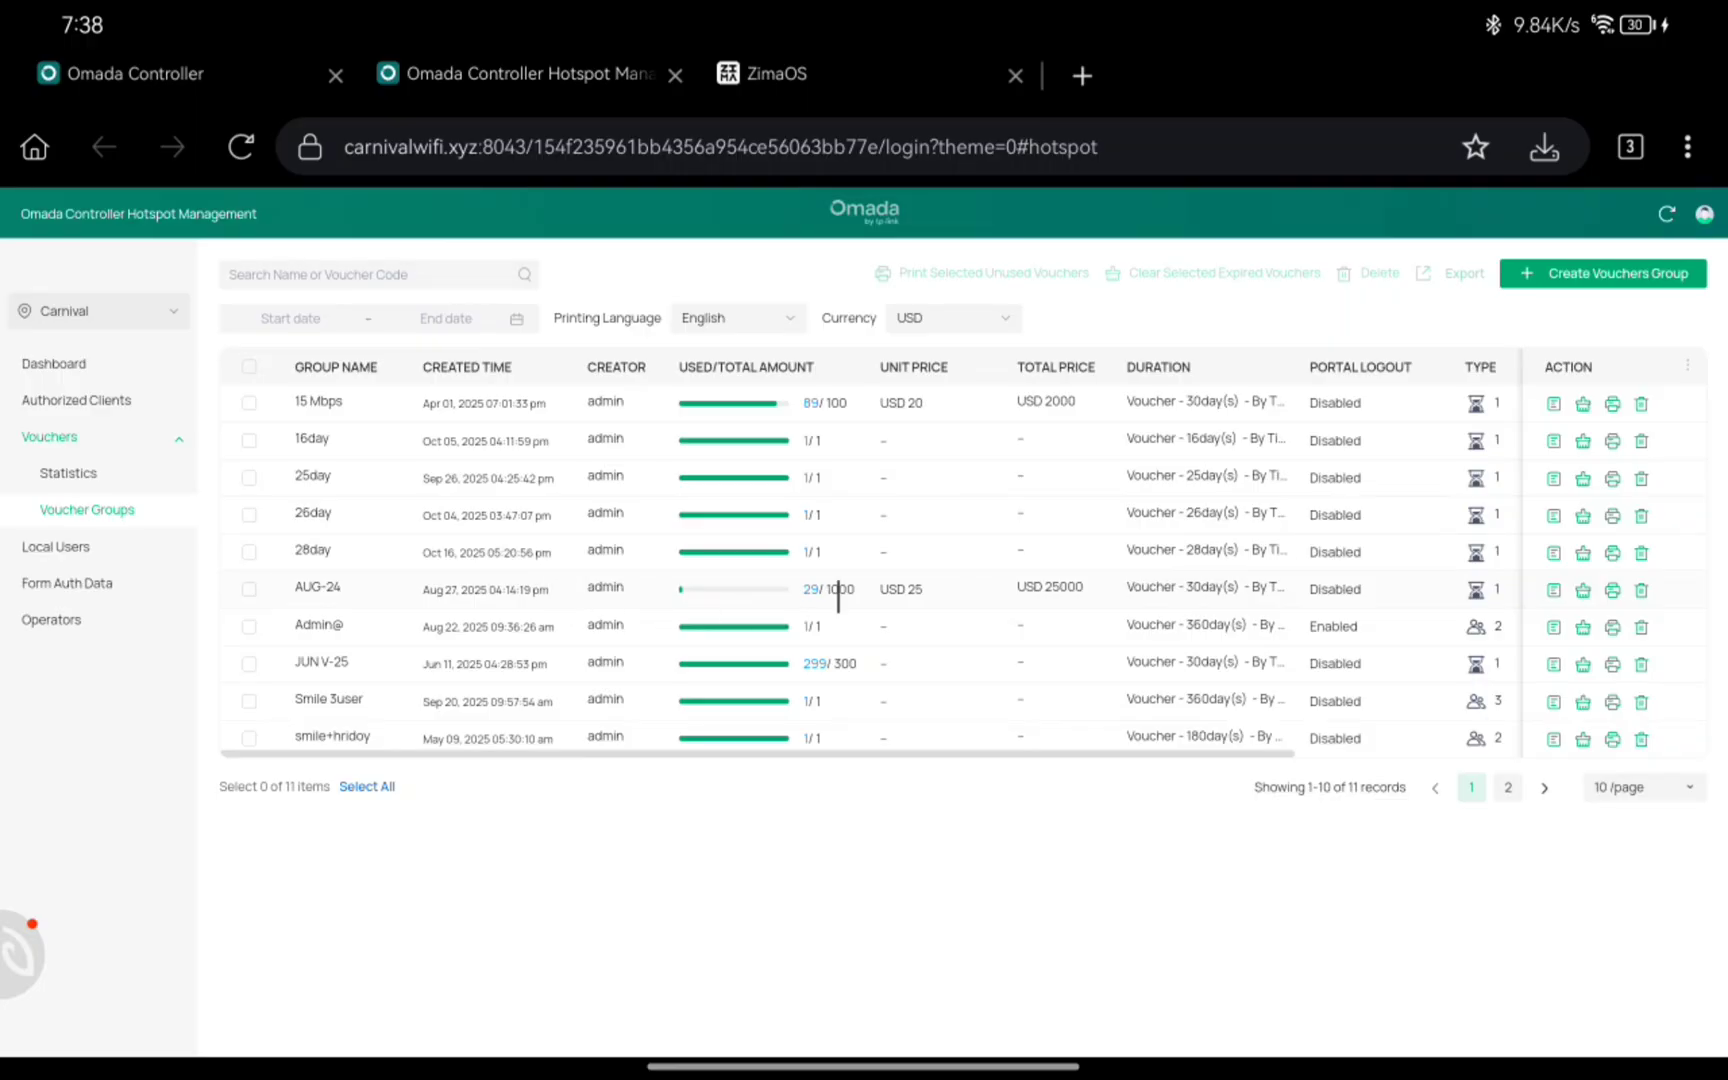
Step: Open the JUN V-25 voucher group, review its in-use vouchers and bring up its voucher pattern editor
{"action": "left_click", "coordinate": [1553, 665]}
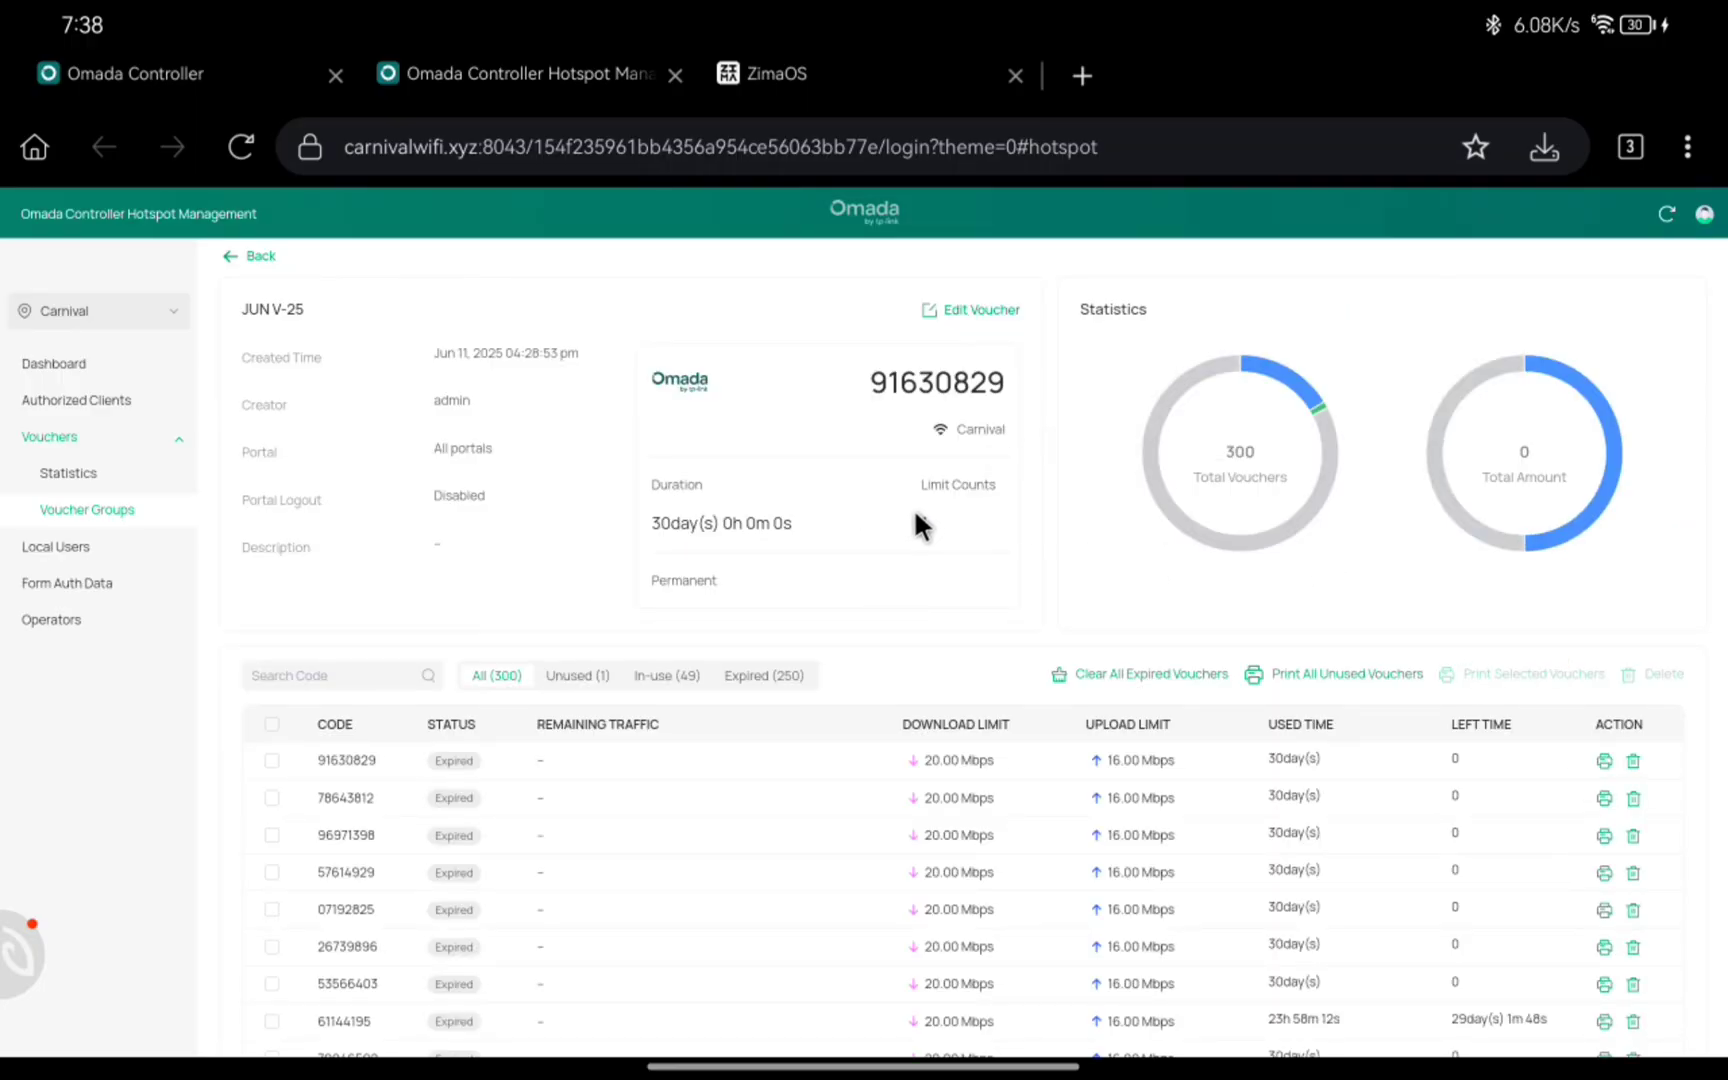
{"action": "scroll", "coordinate": [1110, 705], "scroll_direction": "down", "scroll_amount": 2}
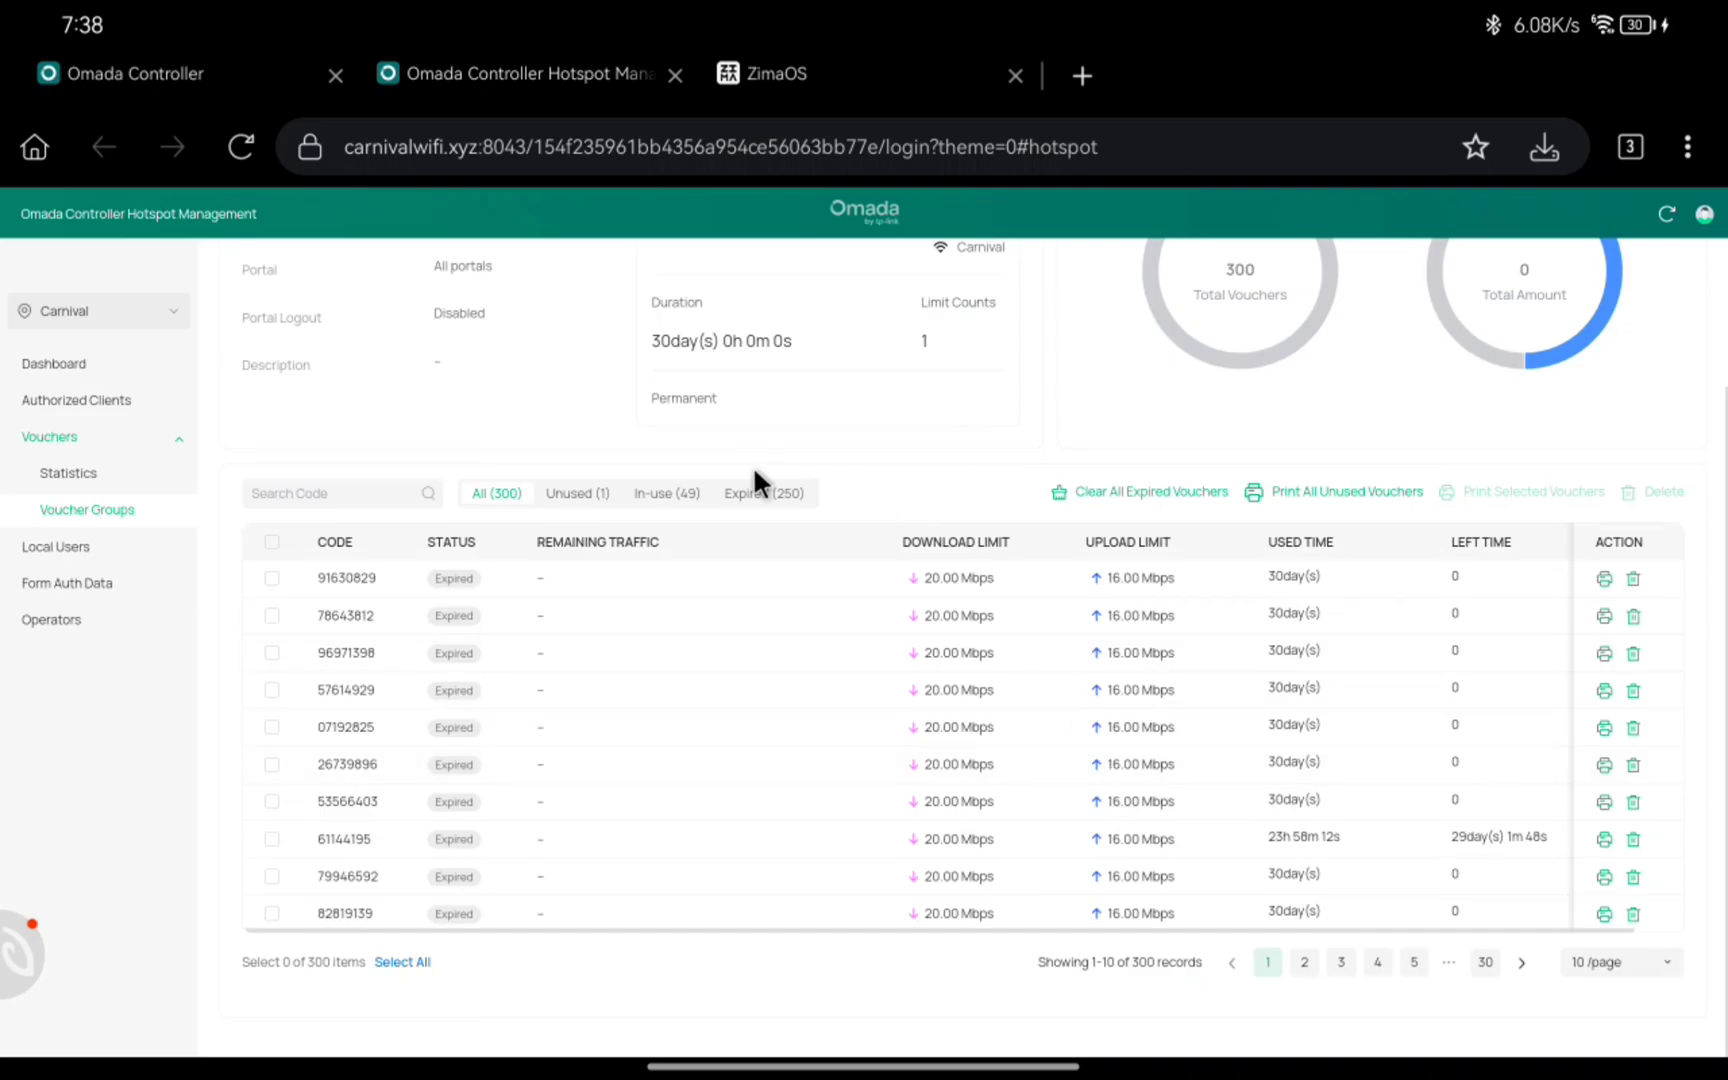
{"action": "left_click", "coordinate": [668, 493]}
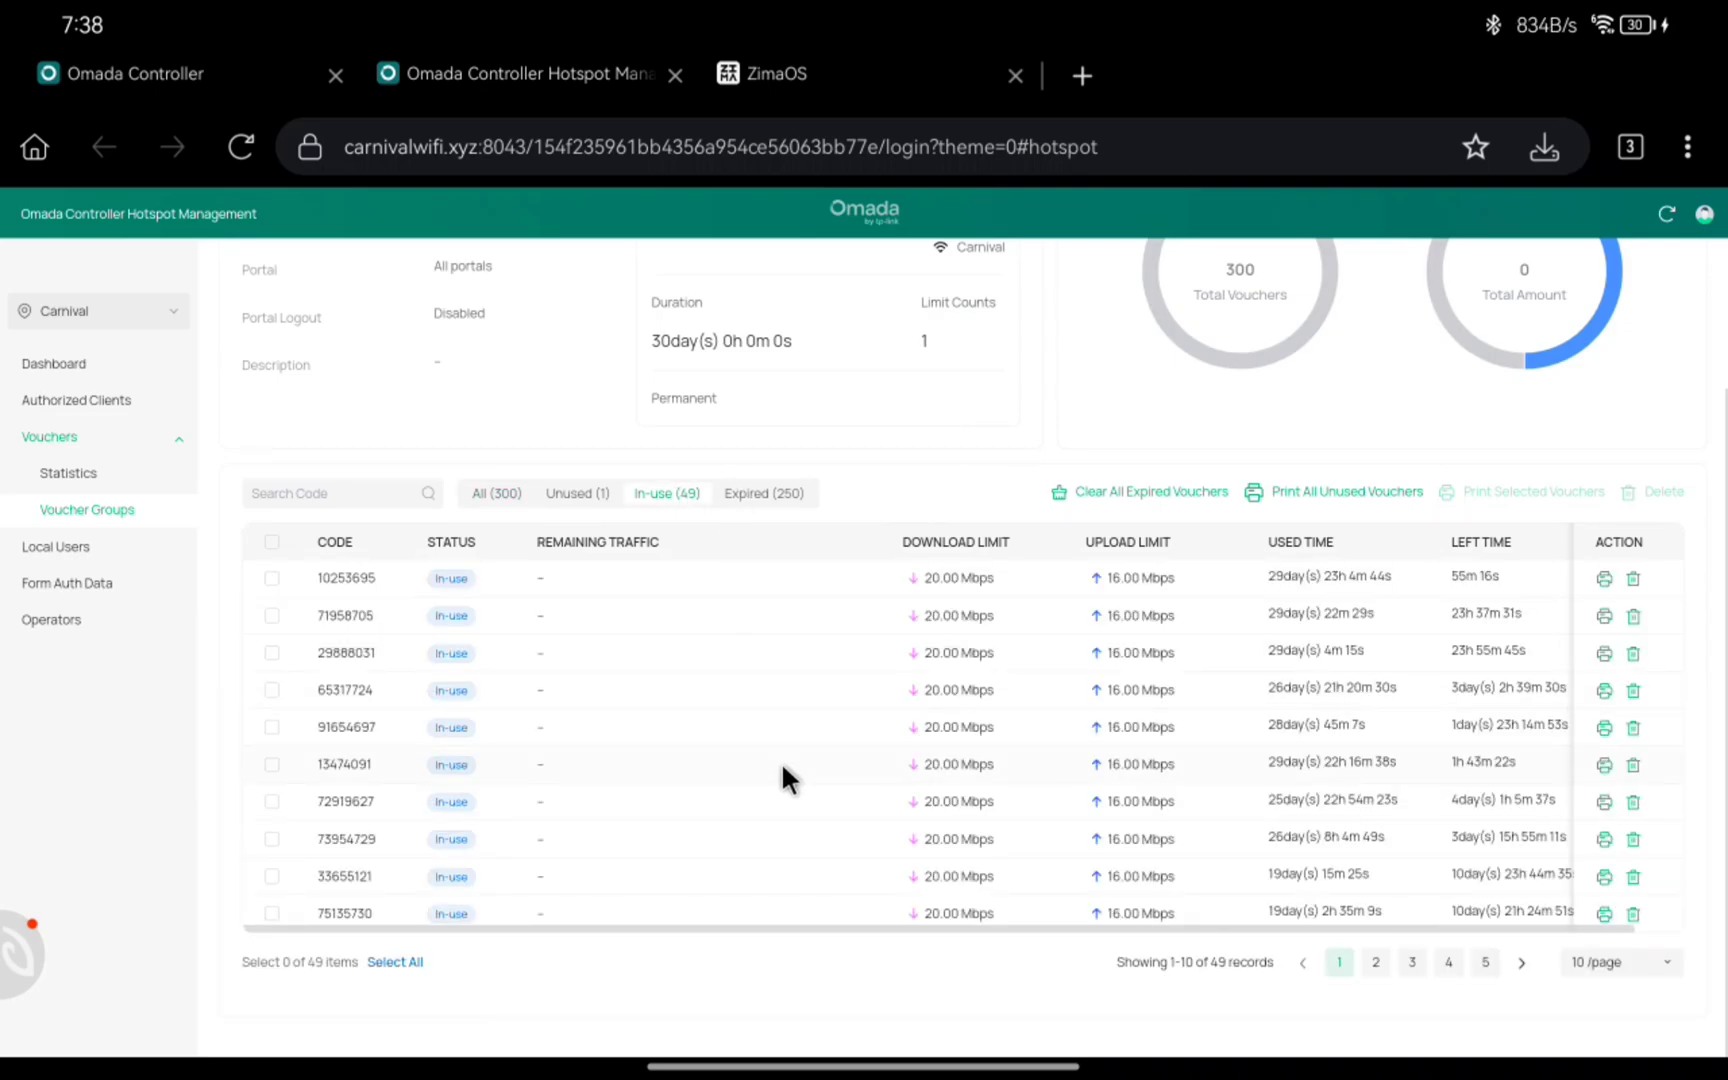
{"action": "left_click_drag", "start_coordinate": [1449, 580], "coordinate": [1424, 687]}
{"action": "left_click", "coordinate": [1422, 682]}
{"action": "scroll", "coordinate": [1183, 433], "scroll_direction": "up", "scroll_amount": 2}
{"action": "left_click", "coordinate": [945, 312]}
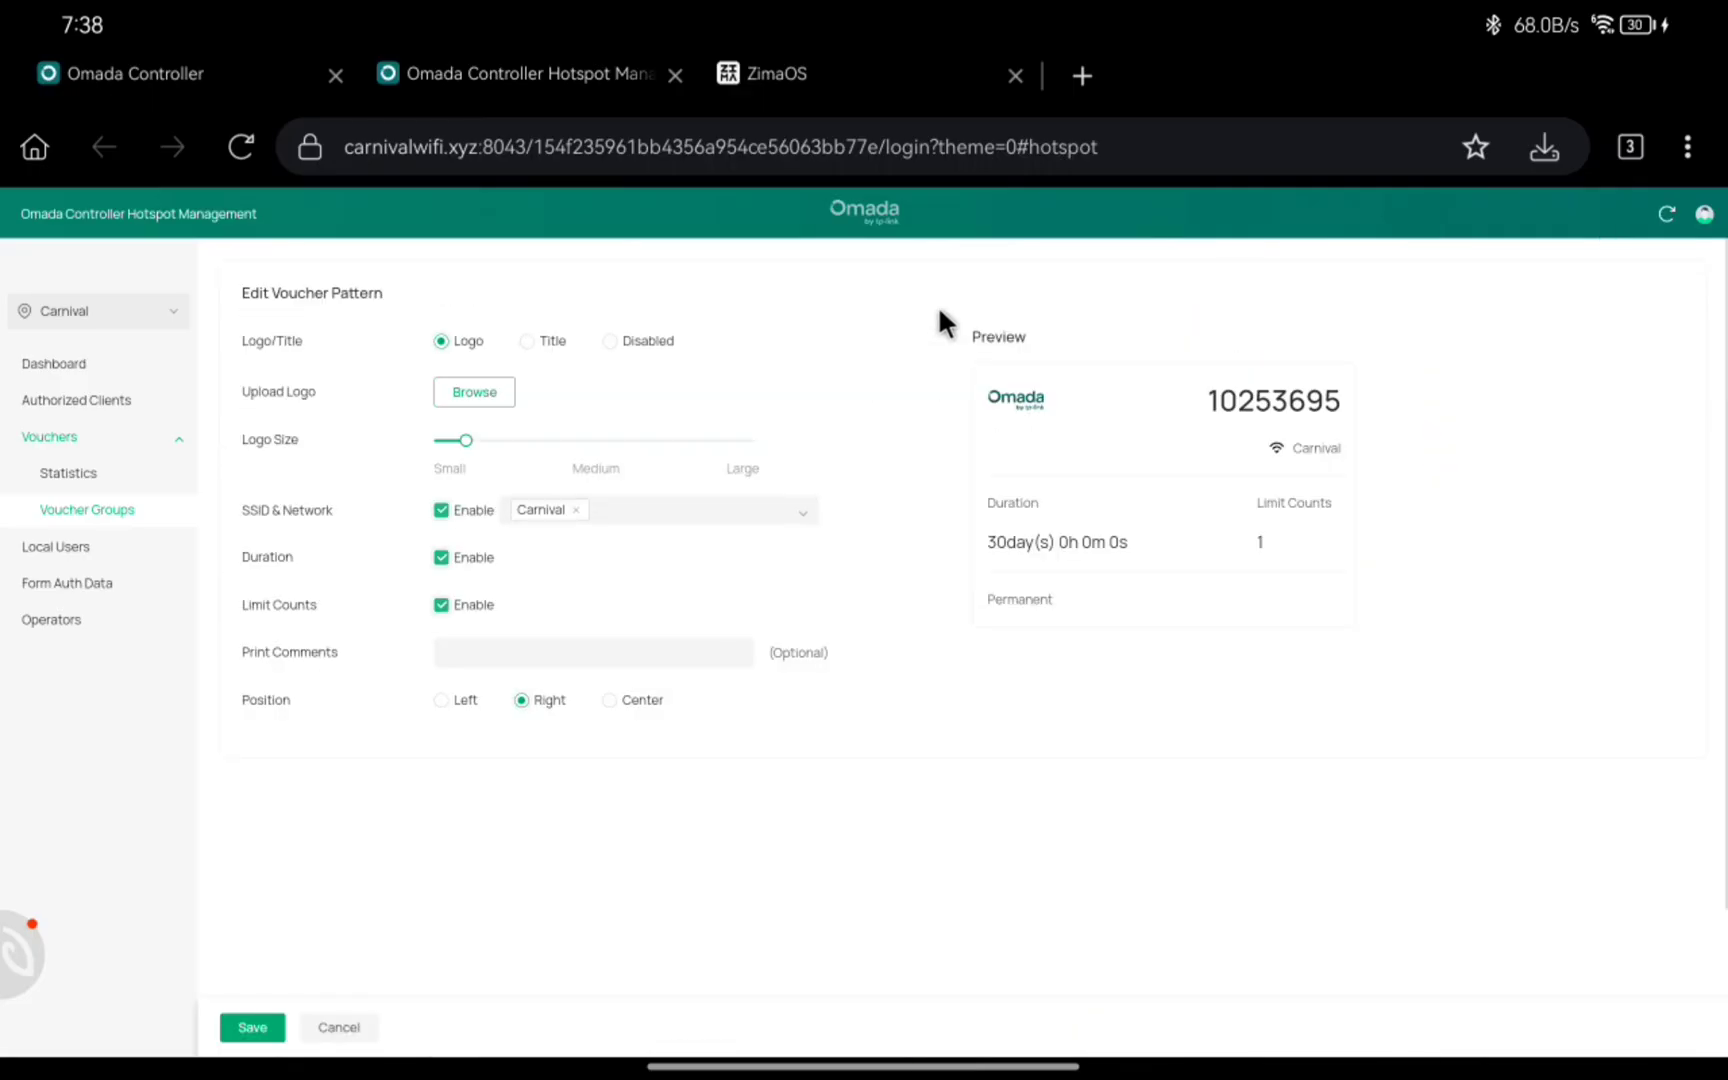